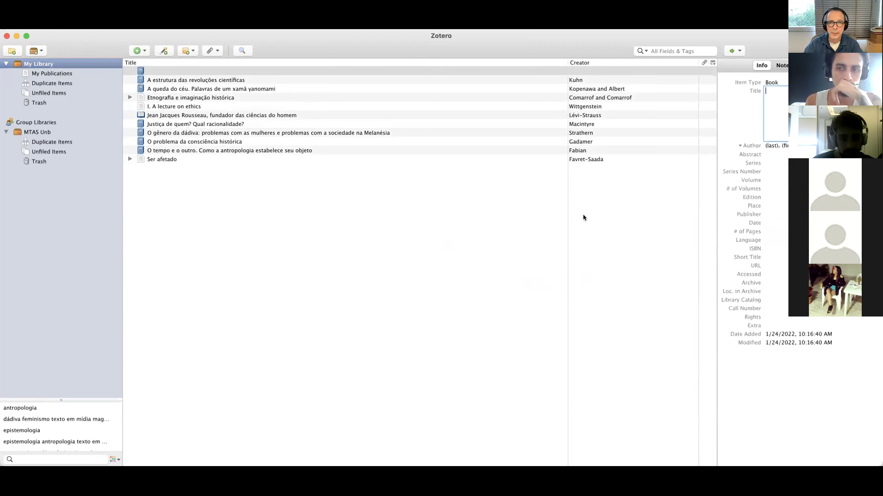
click(140, 70)
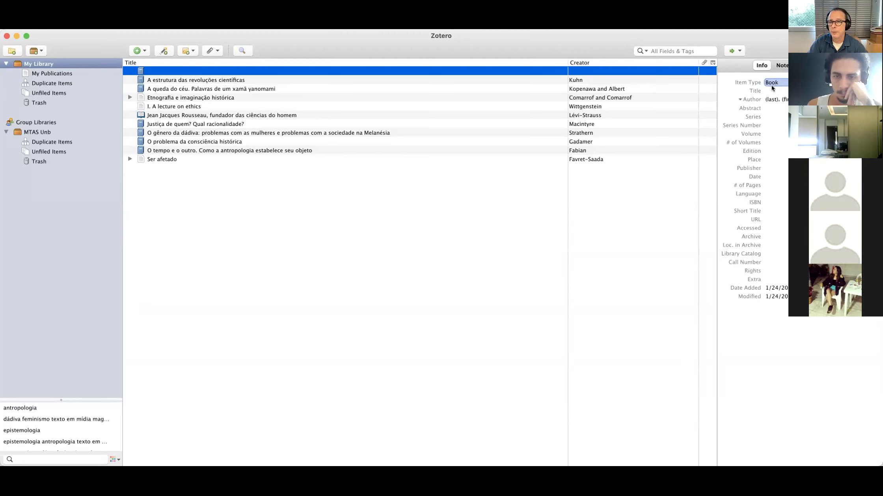
click(764, 90)
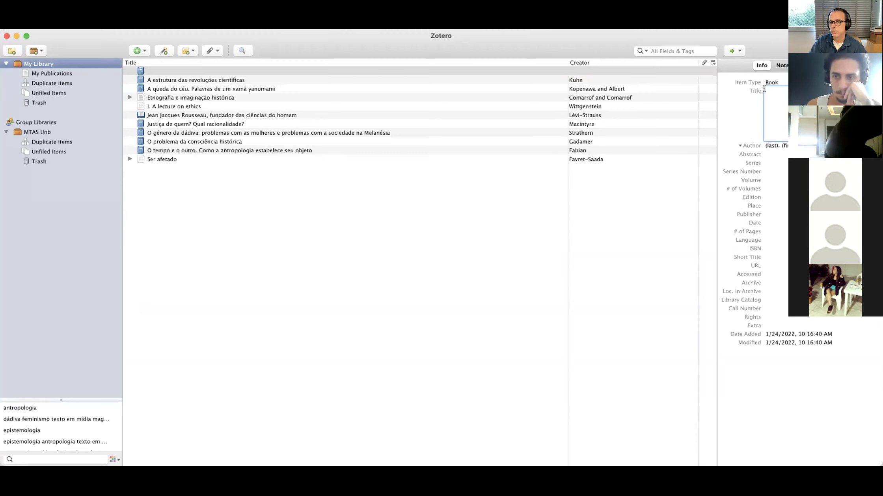
click(764, 145)
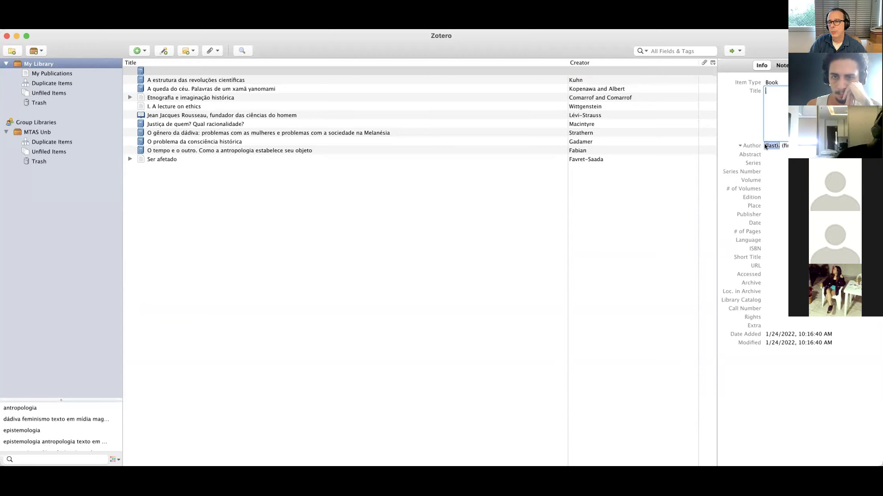
click(785, 146)
key(shift+Tab)
key(shift+Tab)
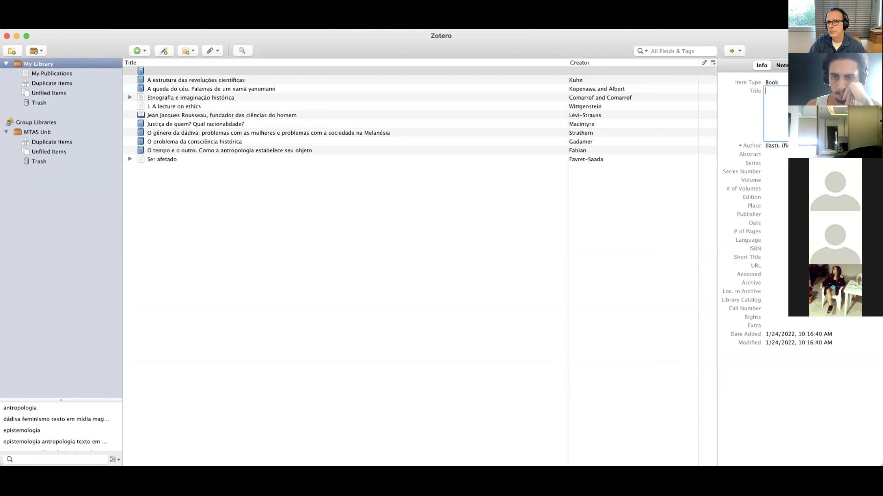
Enter the first author's surname and given name together in the untitled book's author last-name field
click(772, 144)
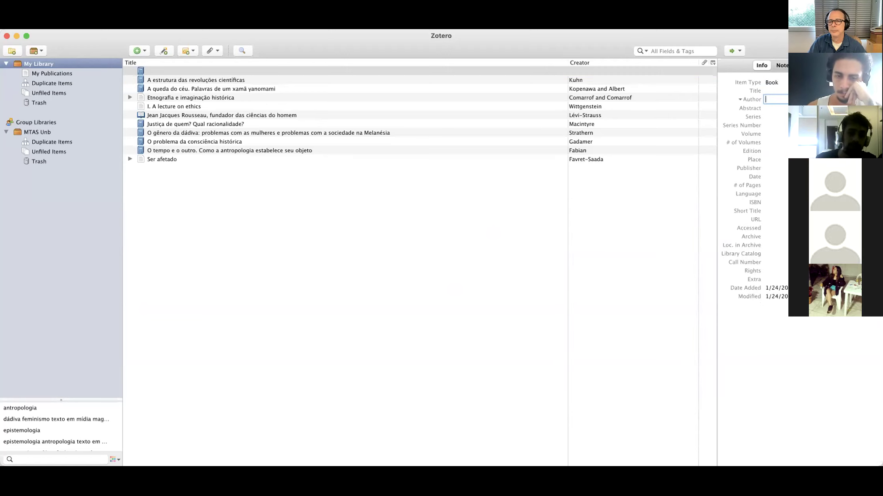
text(Abreu, L)
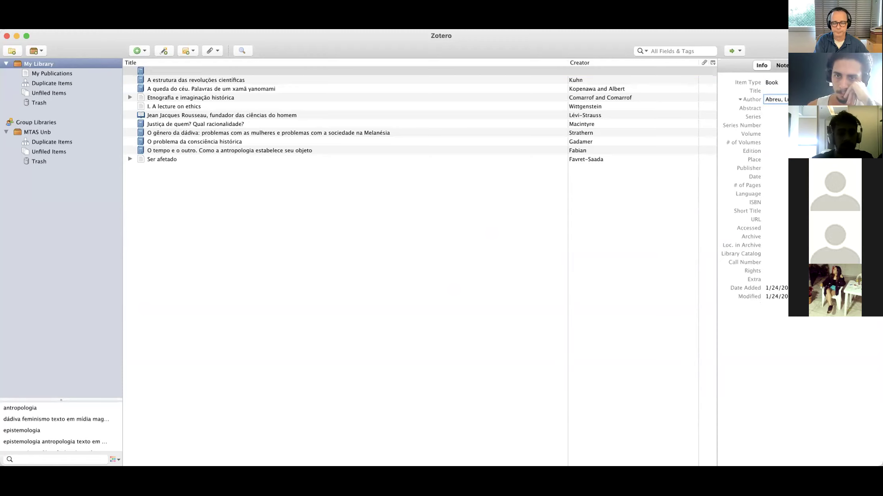
key(Return)
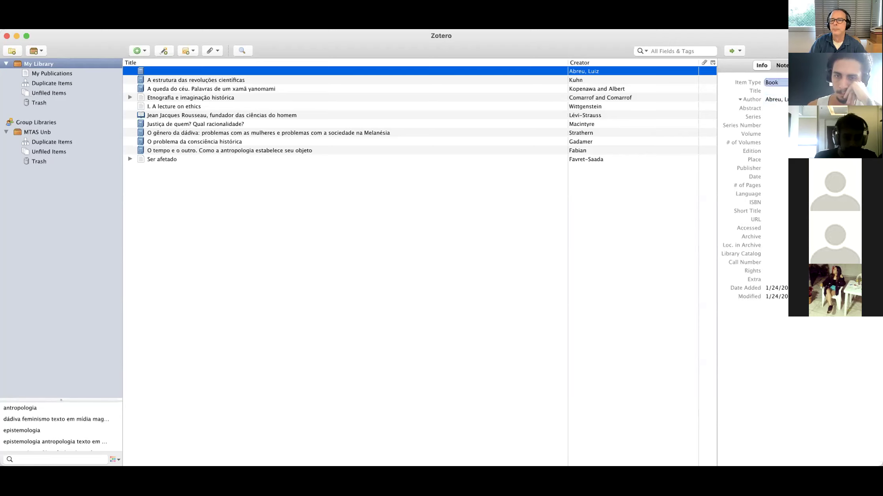
Remove the given name and the comma from the first author's last-name field, leaving only the surname
key(Tab)
key(Right)
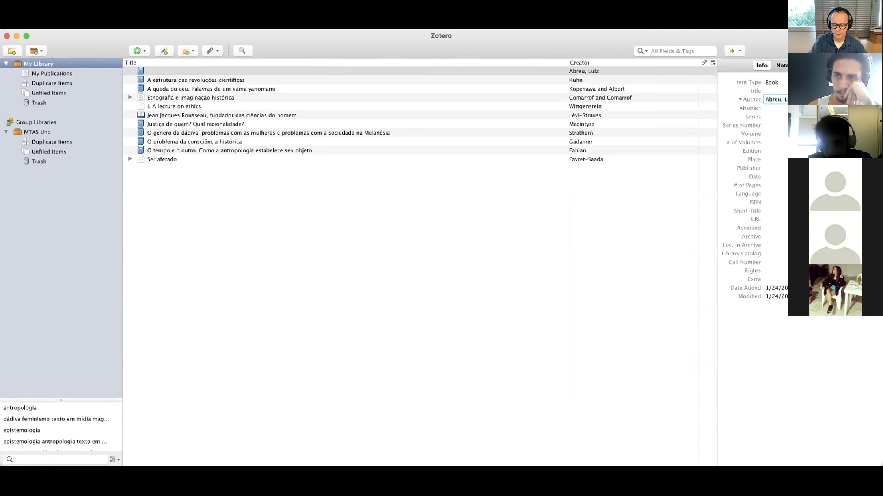
key(BackSpace)
key(BackSpace)
key(BackSpace)
key(BackSpace)
key(BackSpace)
key(Tab)
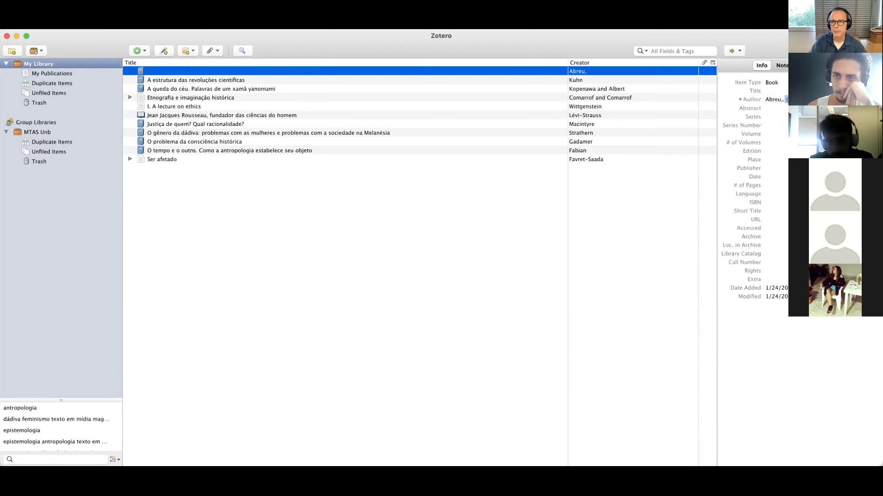
click(776, 99)
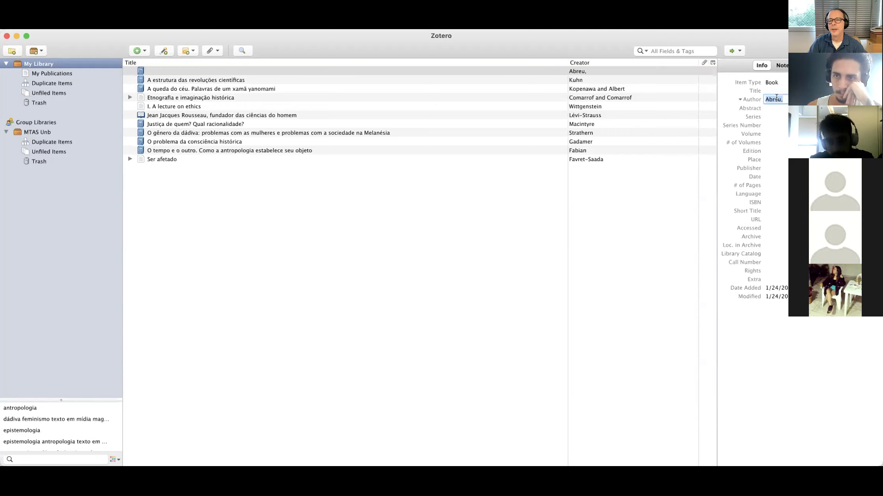
key(Right)
key(BackSpace)
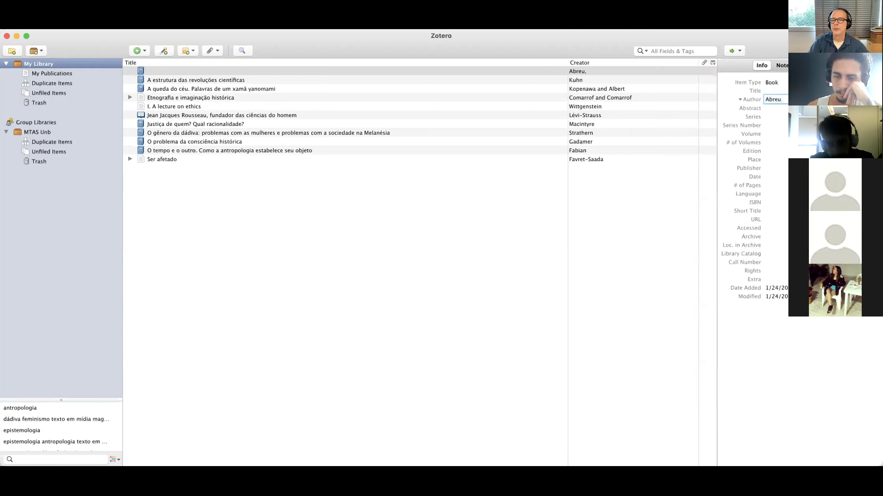
Enter the first author's given name in the separate first-name field
key(Tab)
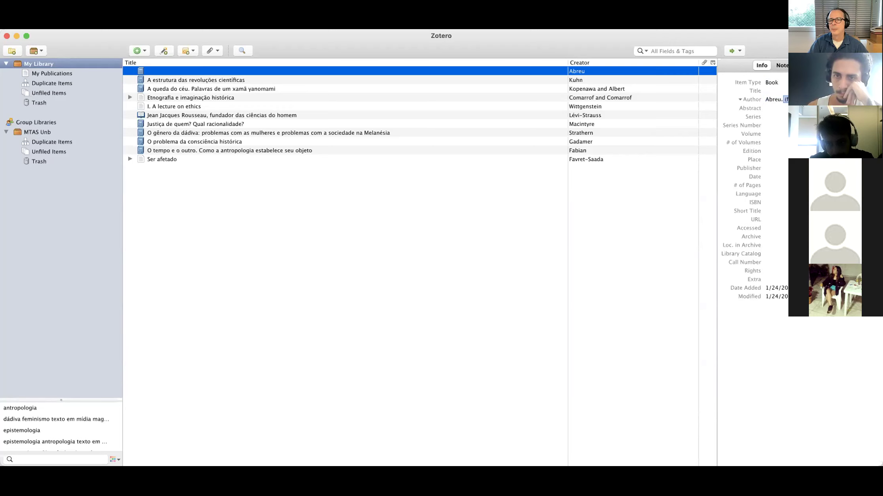
text(L)
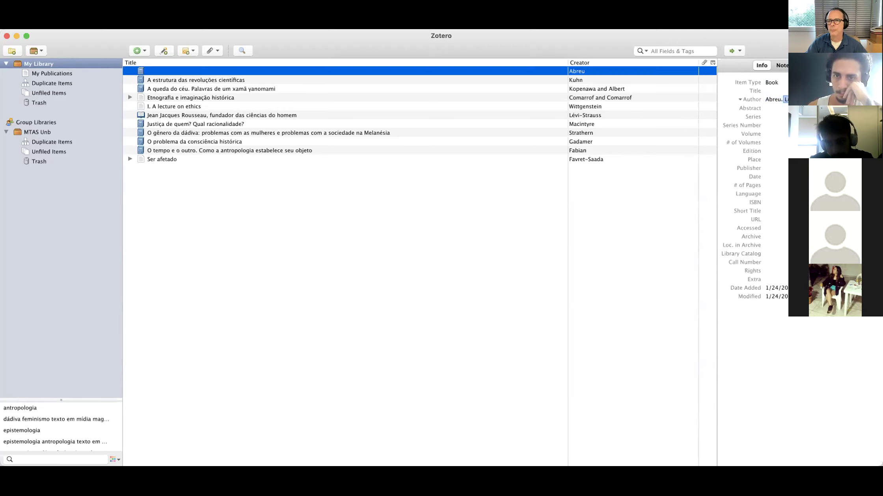
key(Return)
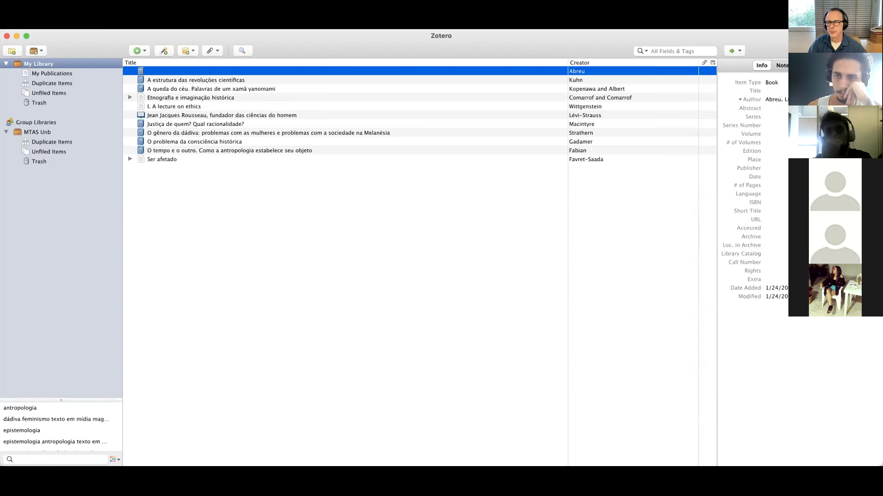
Add a second author to the untitled book and enter that author's surname and given name
click(783, 100)
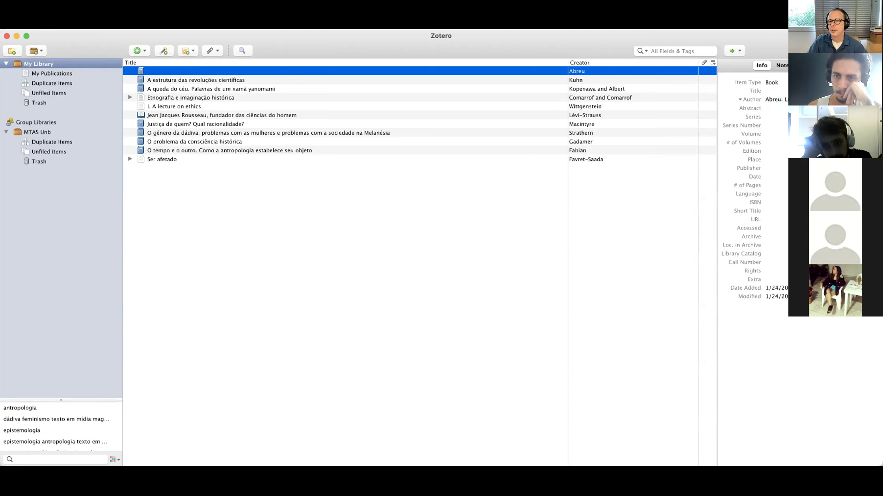
key(shift+Return)
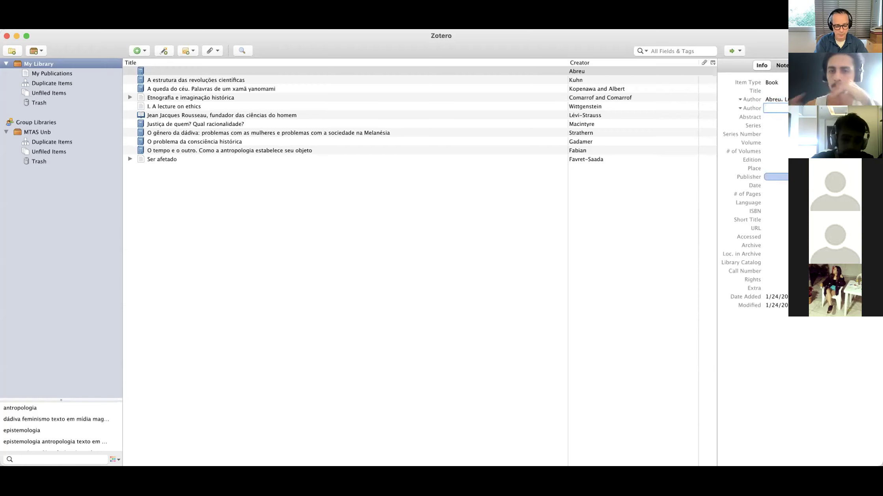
text(MOI)
text(ta)
key(BackSpace)
key(BackSpace)
key(BackSpace)
key(BackSpace)
text(otta)
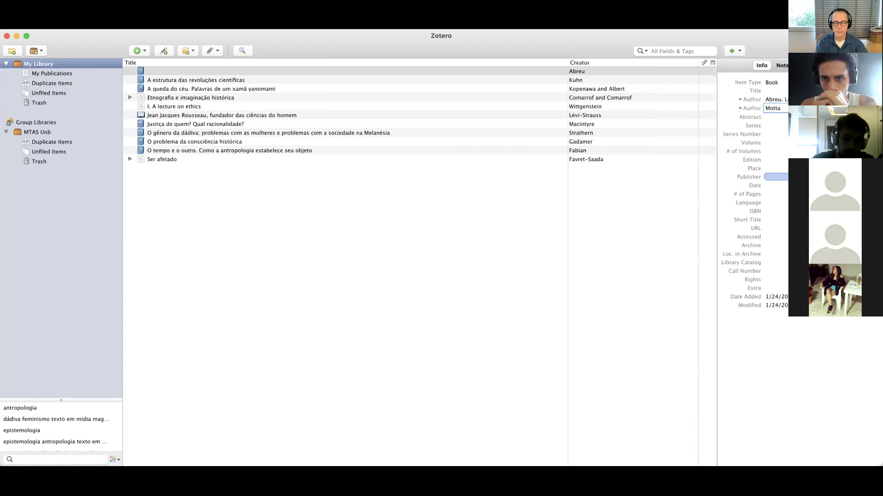
text(, D)
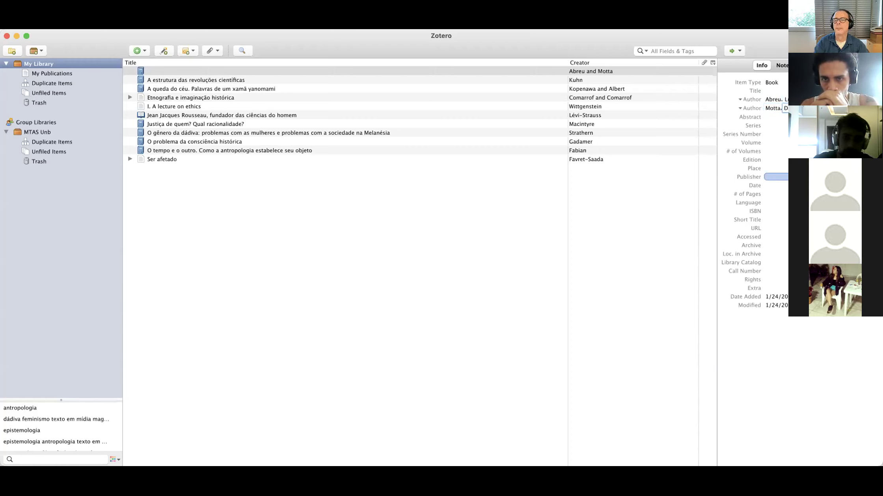
Set the book's title to "Como citar corretamente um texto"
click(775, 126)
click(777, 90)
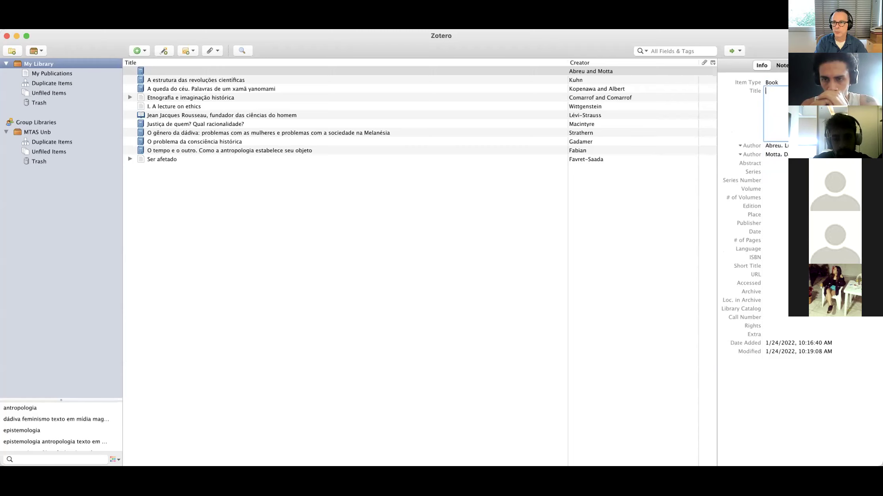
text(Como cit)
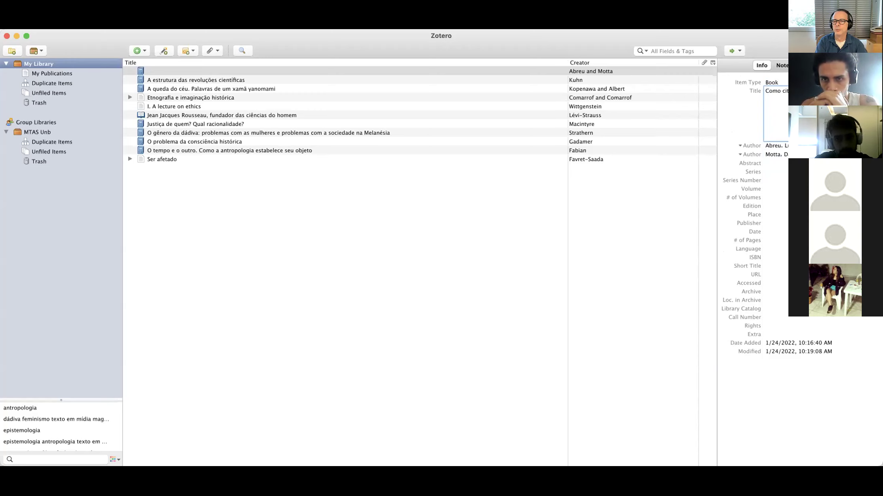
key(Return)
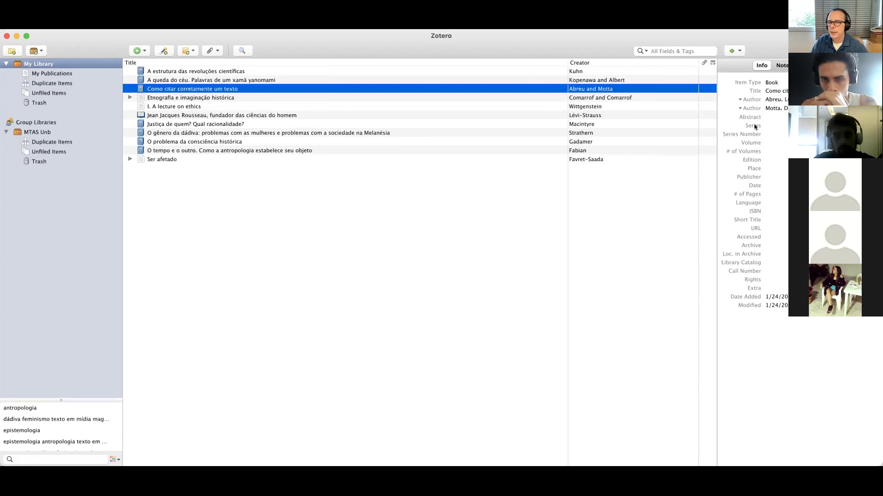
Enter a series name beginning with "Estudos" and set the series number to 23
click(779, 125)
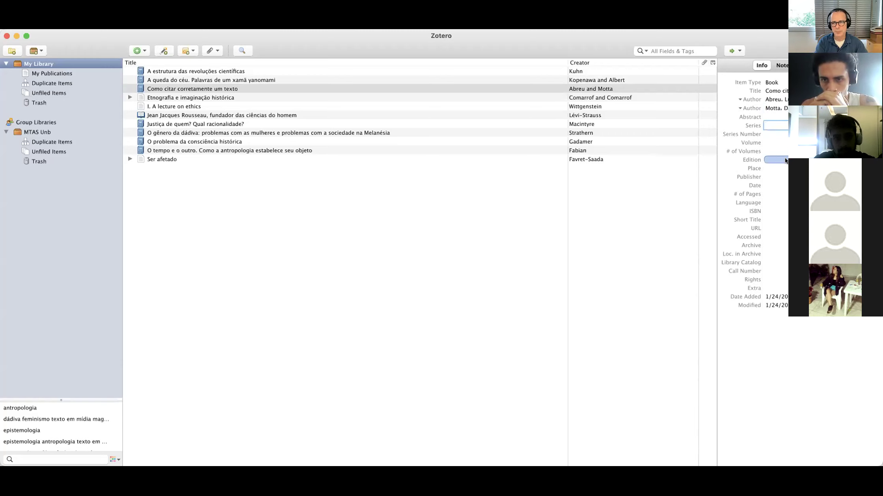
text(Estudos)
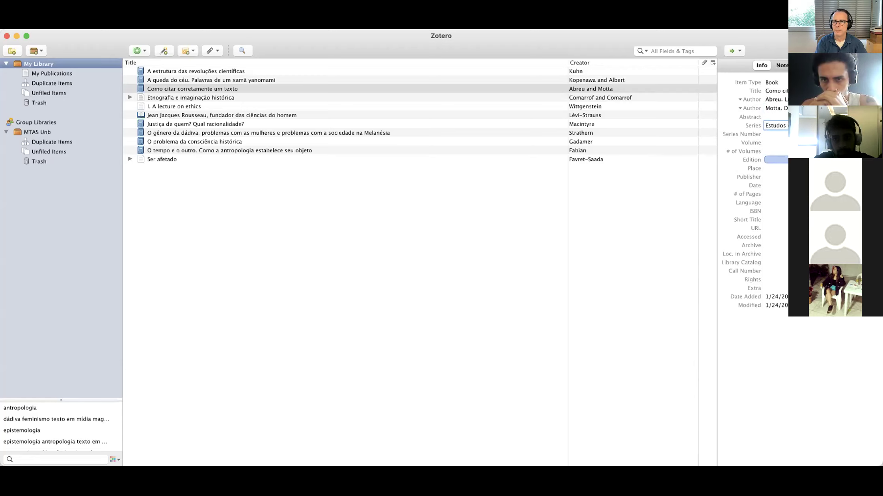
click(771, 134)
text(23)
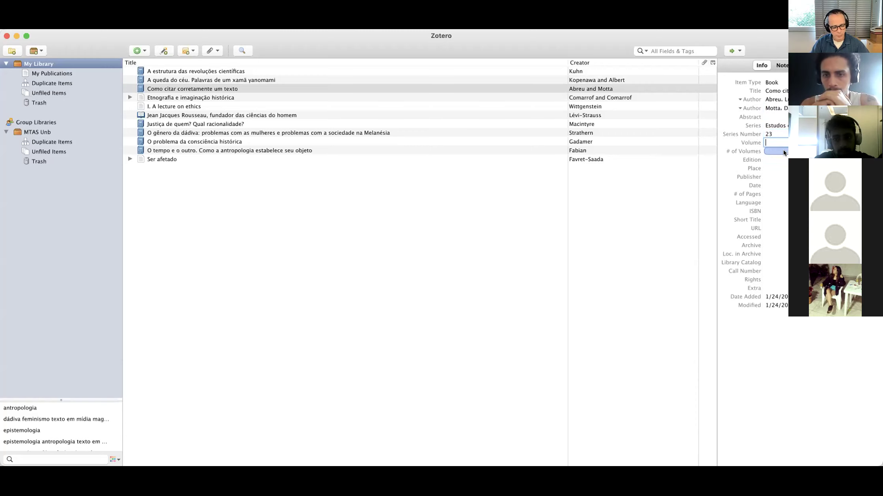
Set the book's volume to 1, the number of volumes to 2 and the edition to 2ª
click(764, 150)
text(2)
click(769, 157)
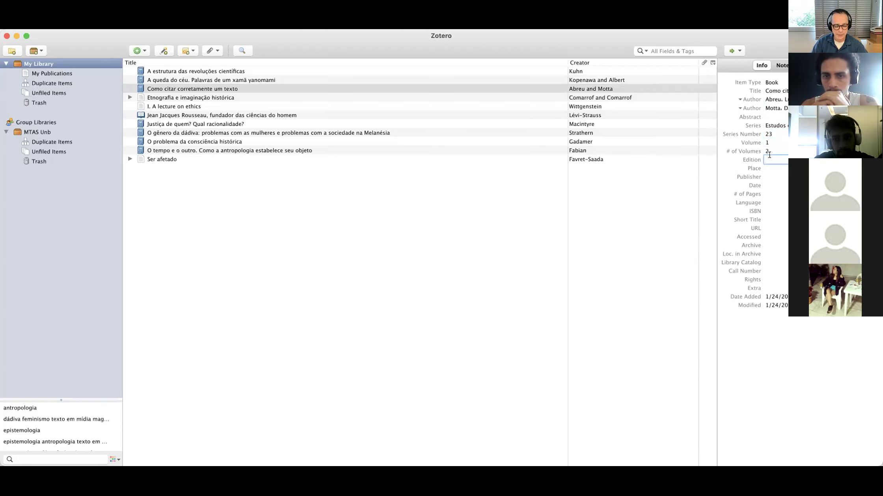
text(2ª)
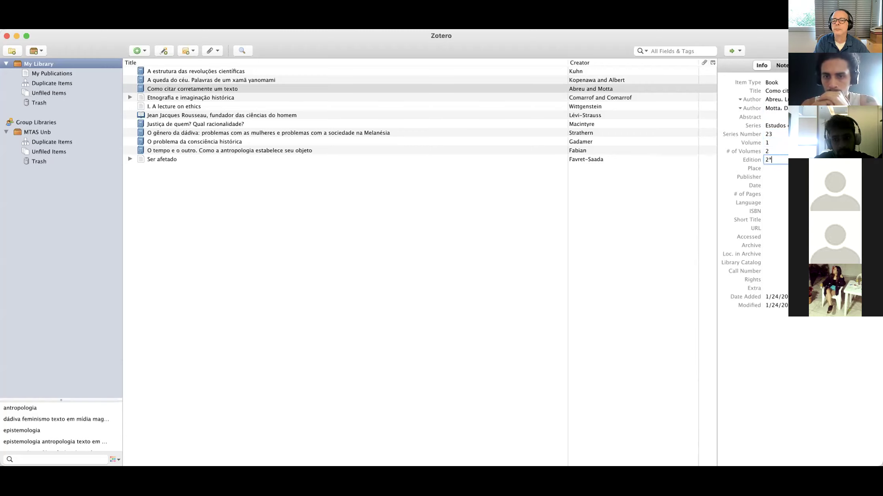
Set the place of publication to Brasília and enter a publisher name beginning with "Editora d"
key(Tab)
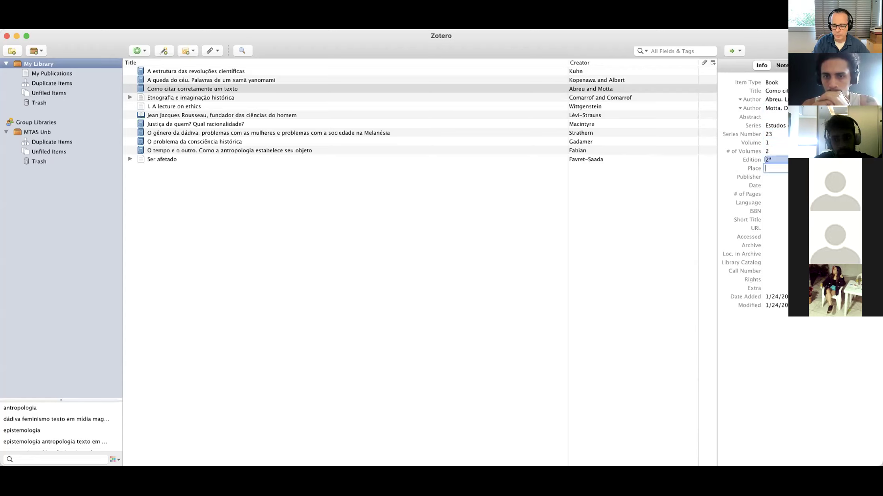
text(Br)
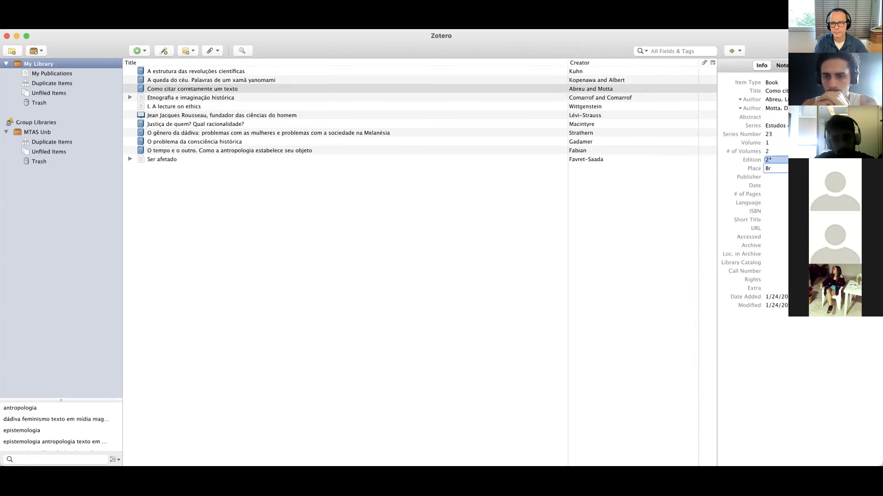
text(asília)
key(Tab)
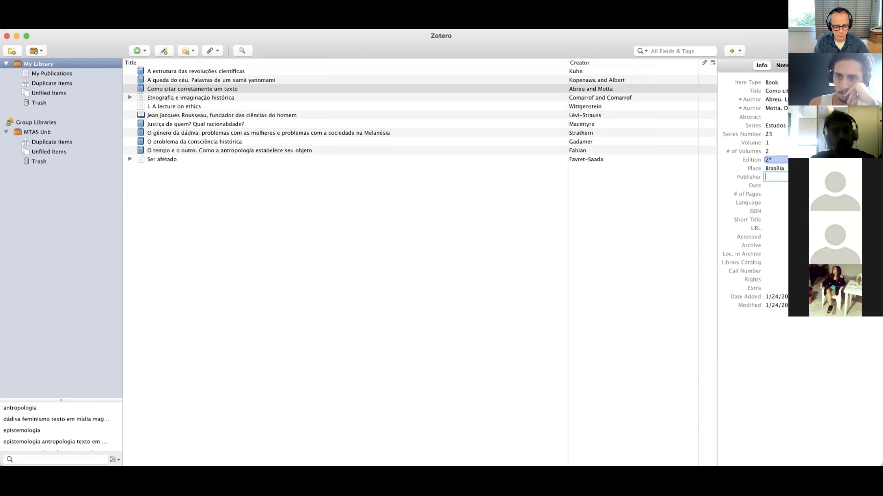
text(Editora d)
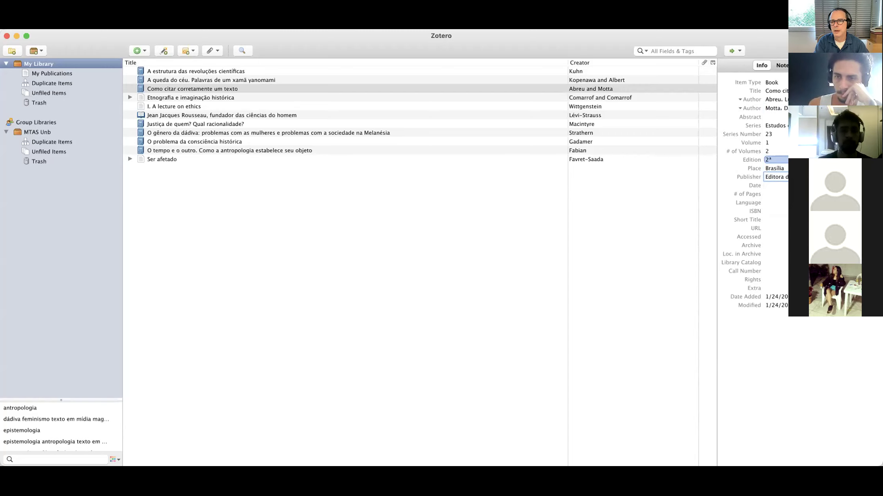
Set the book's publication date to 2019 and its number of pages to 100
click(775, 186)
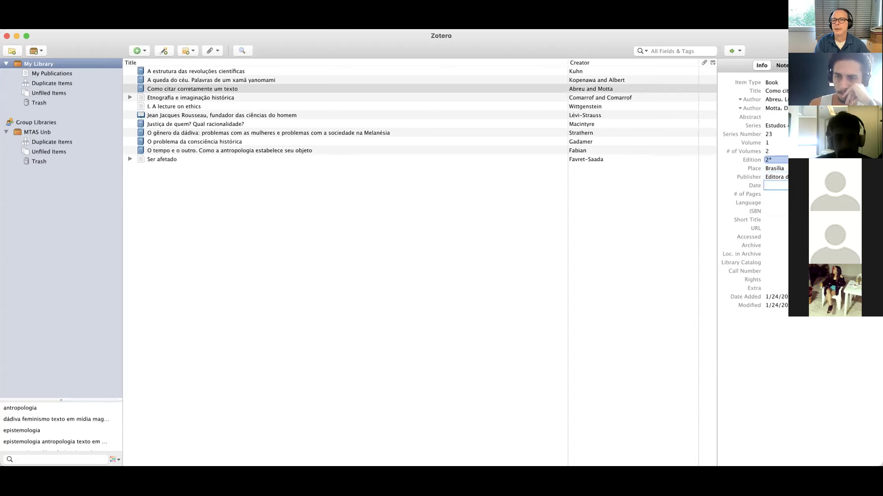
text(2019)
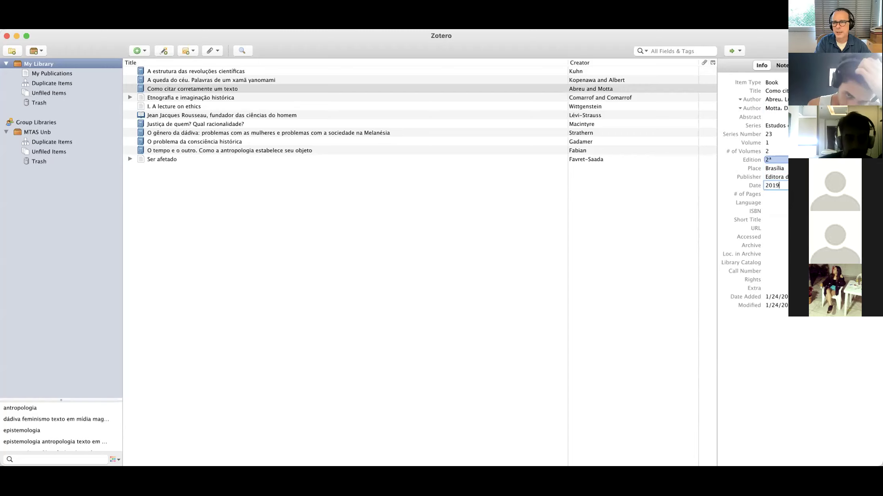
click(765, 194)
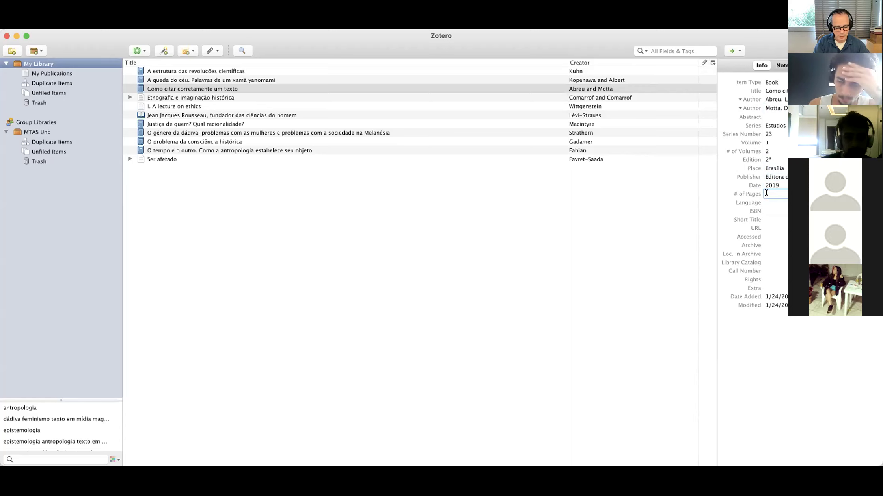
text(100)
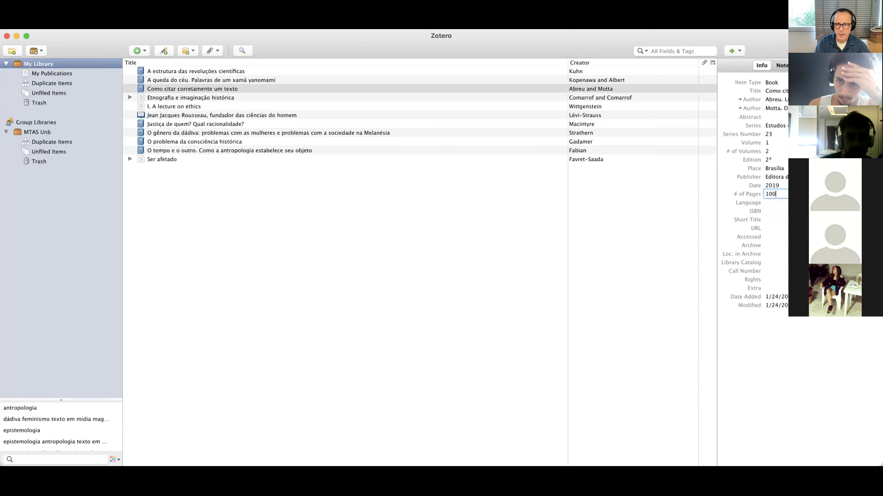
click(774, 202)
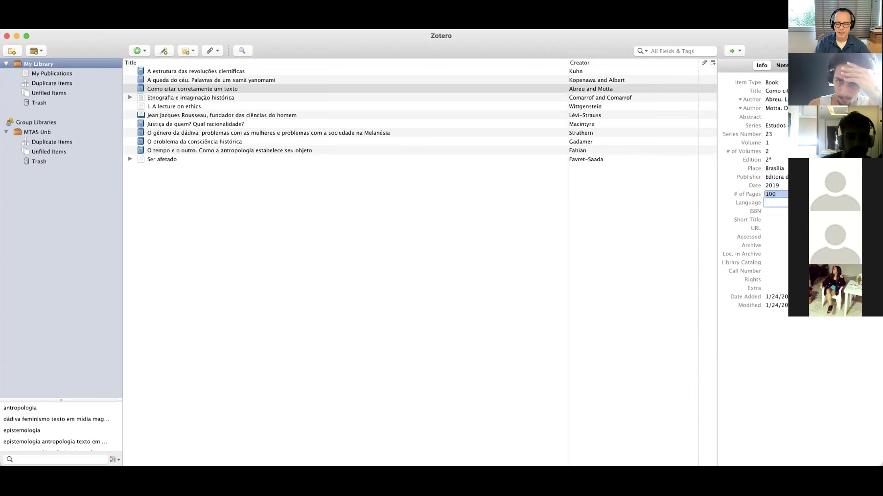
Set the book's language to Português and enter an ISBN beginning with 8908098
text(Port)
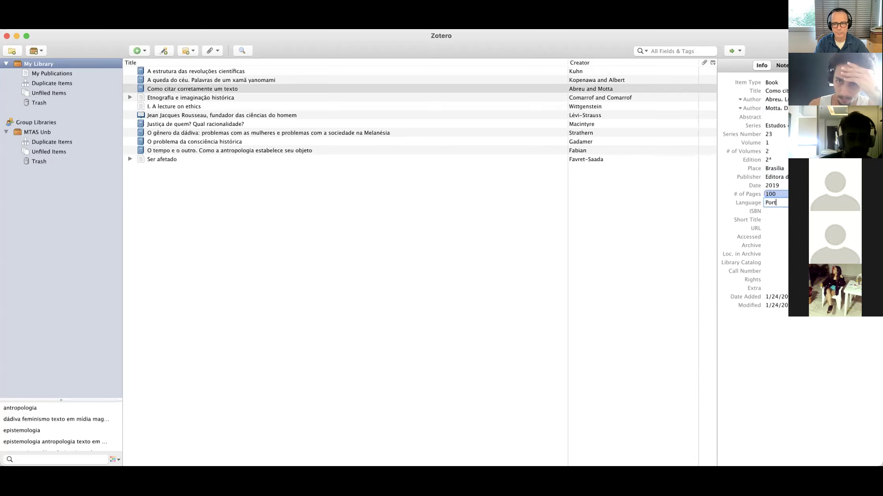
text(uguês)
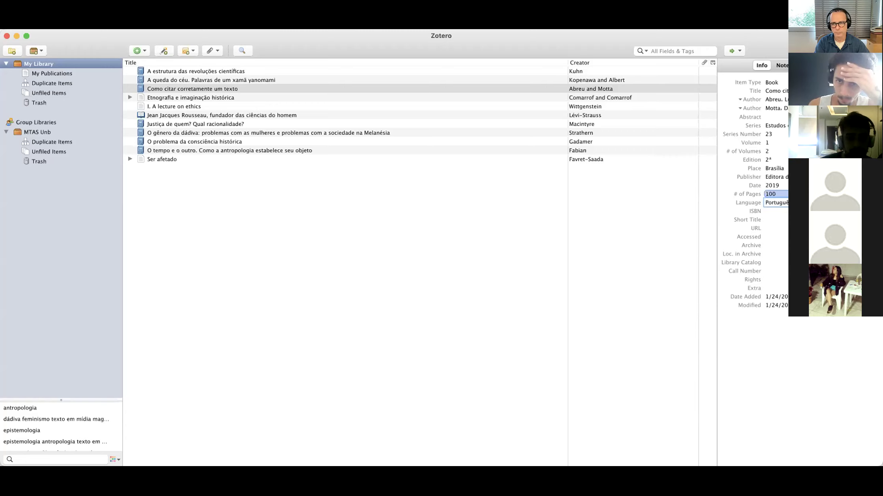
key(Tab)
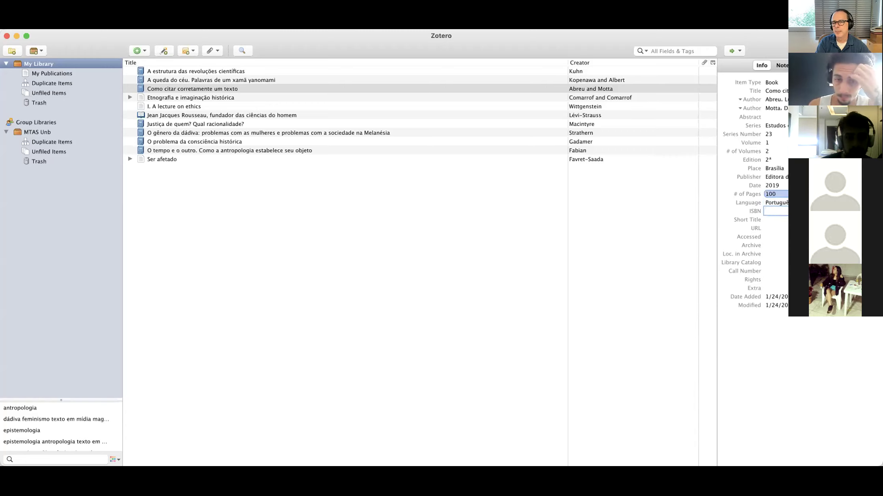
text(8908098)
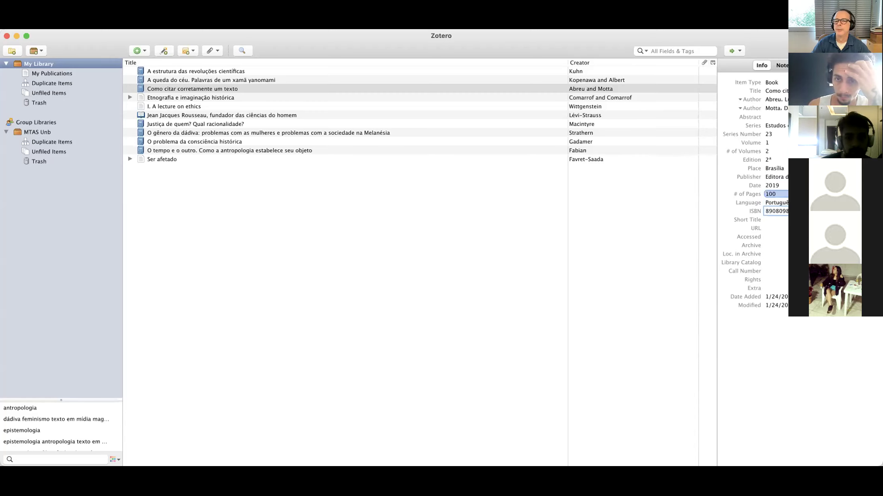
click(764, 220)
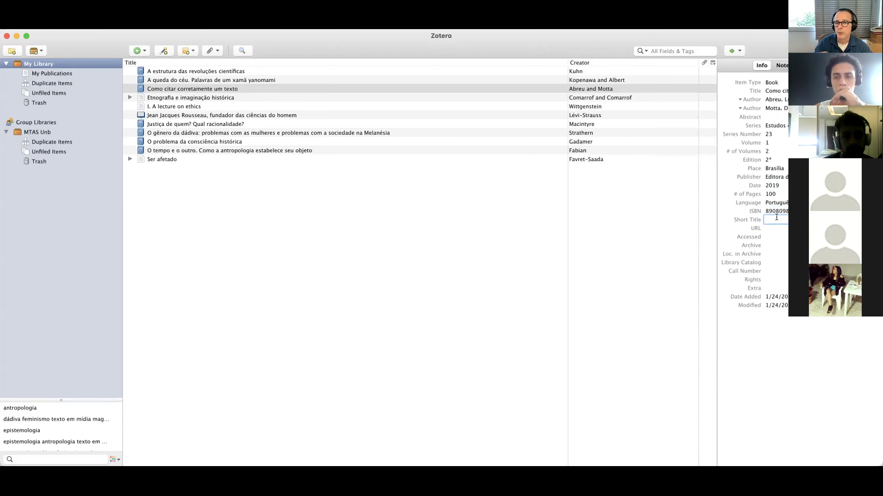
Extend the book's title with the subtitle ": métodos e técnicas de pesquisa em antropologia social"
click(774, 91)
click(778, 91)
text(: métodos)
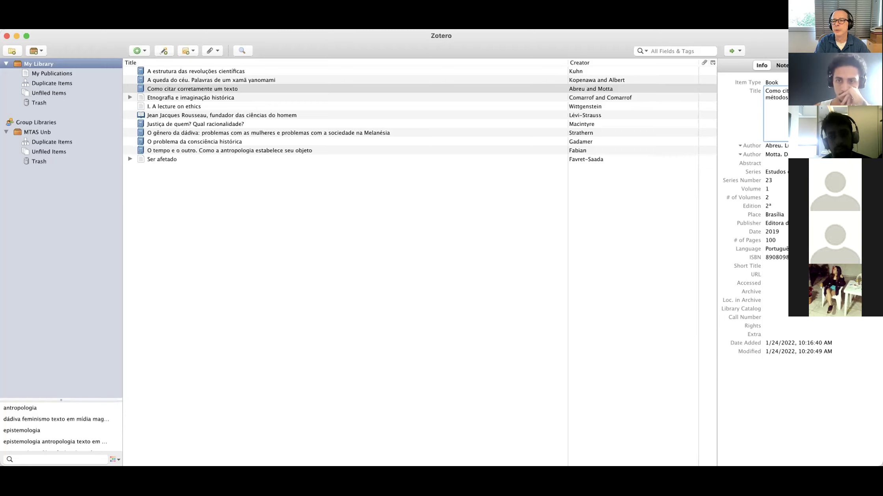
text(antropol)
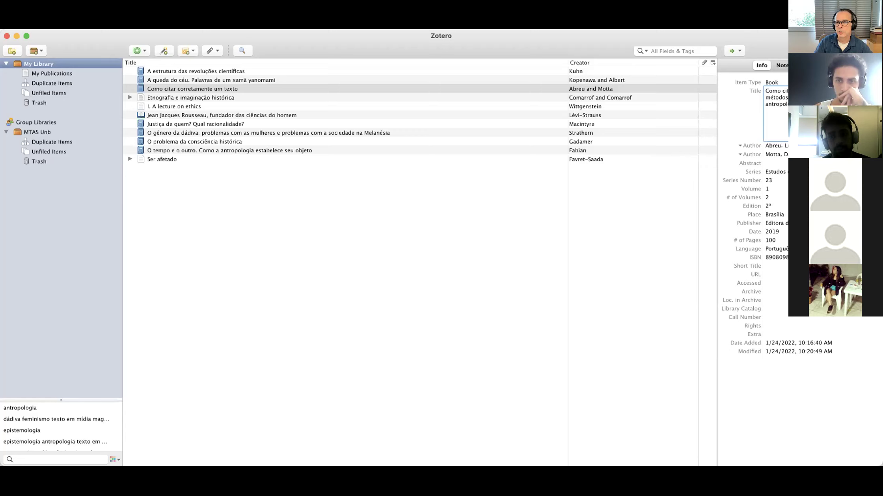
Copy the main title "Como citar corretamente um texto", without the subtitle, into the book's short title
drag(800, 91, 763, 87)
key(super+c)
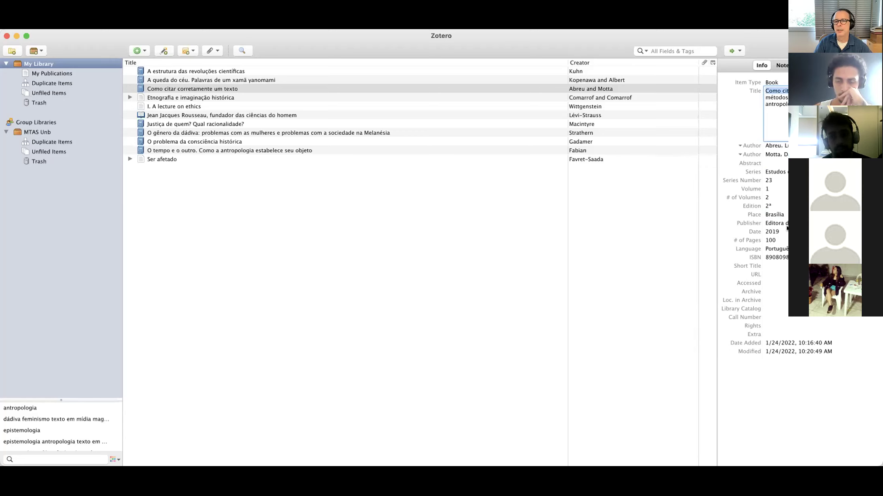
click(782, 265)
key(super+v)
click(779, 241)
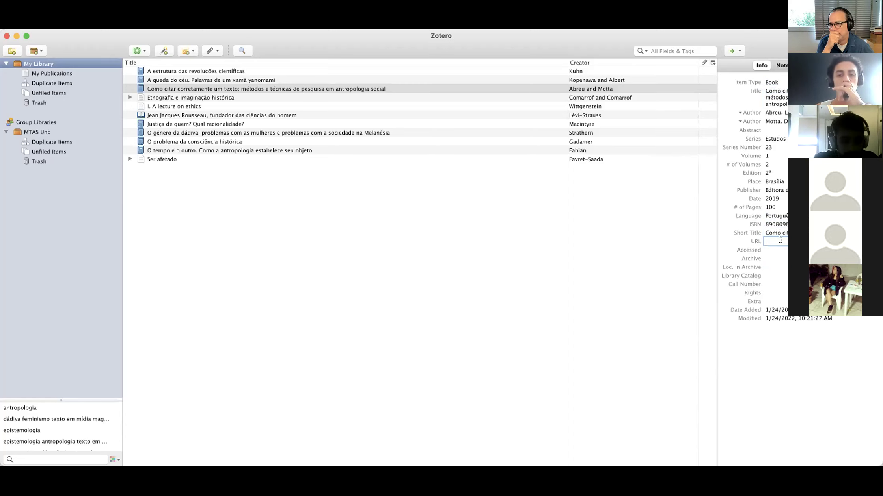
text(www)
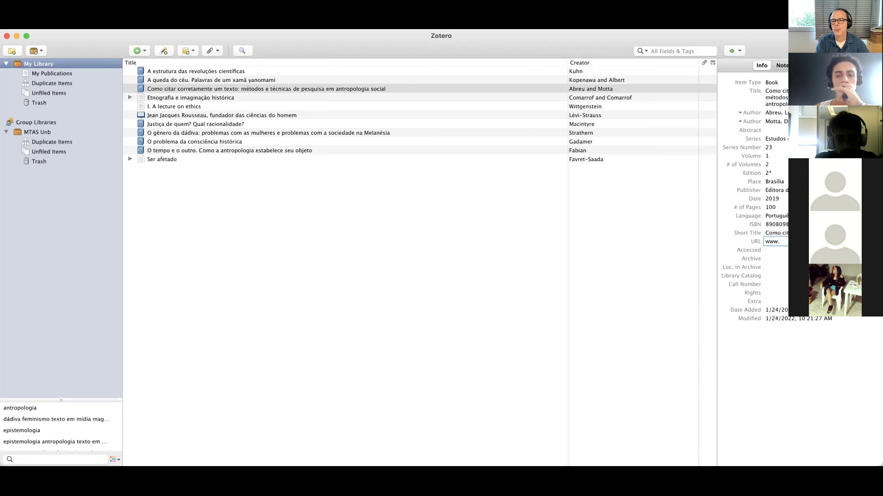
text(.zot)
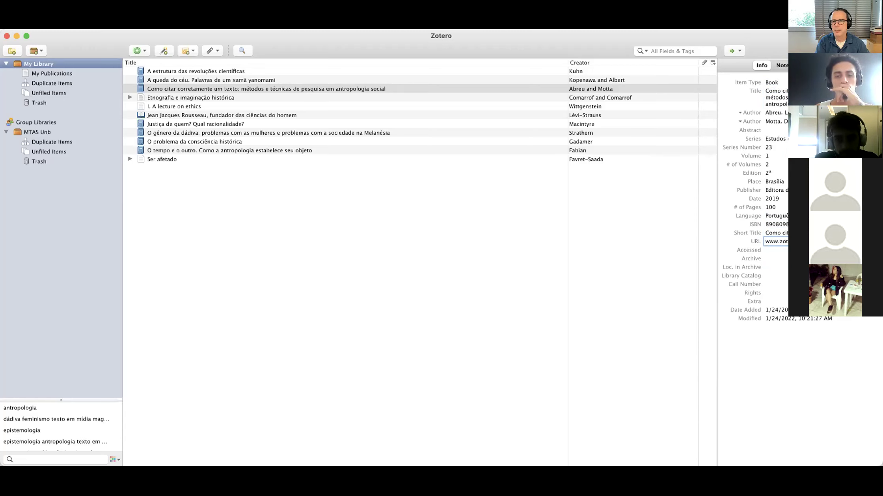
click(764, 250)
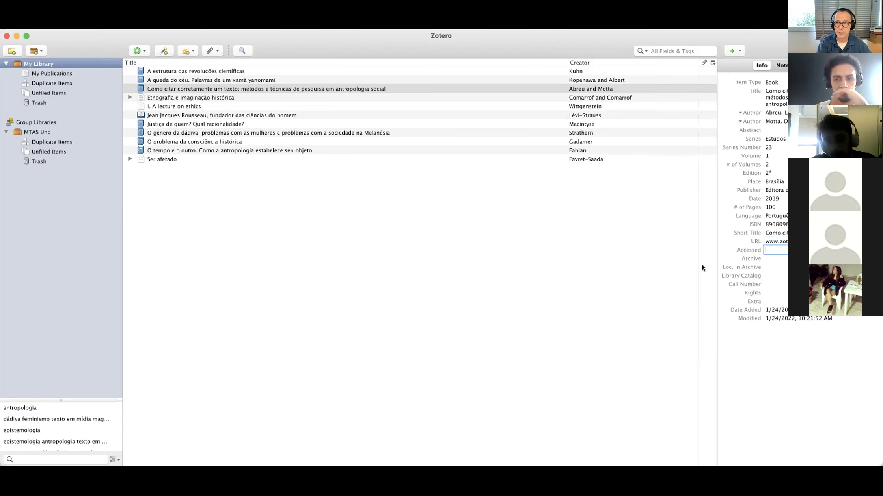
text(24)
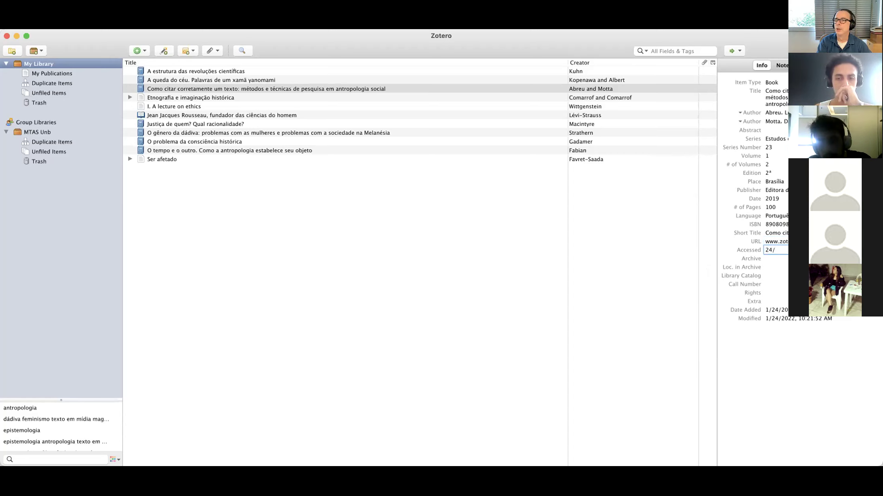
text(/01/2)
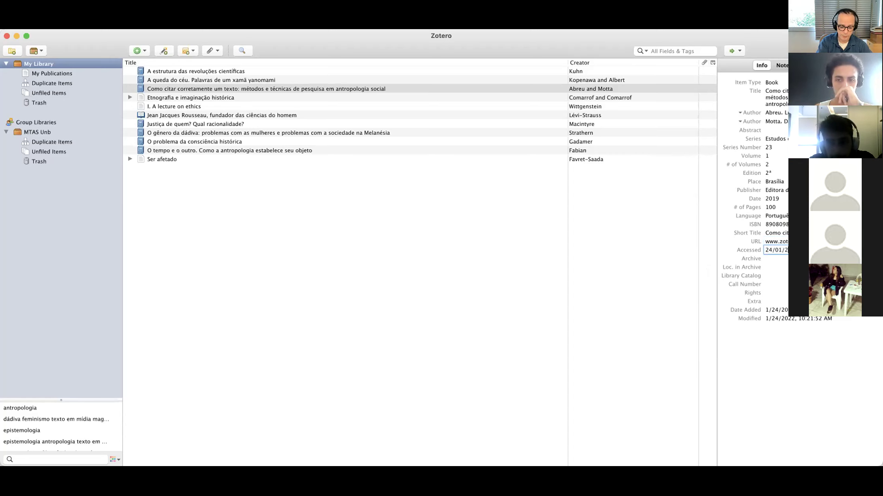
key(Tab)
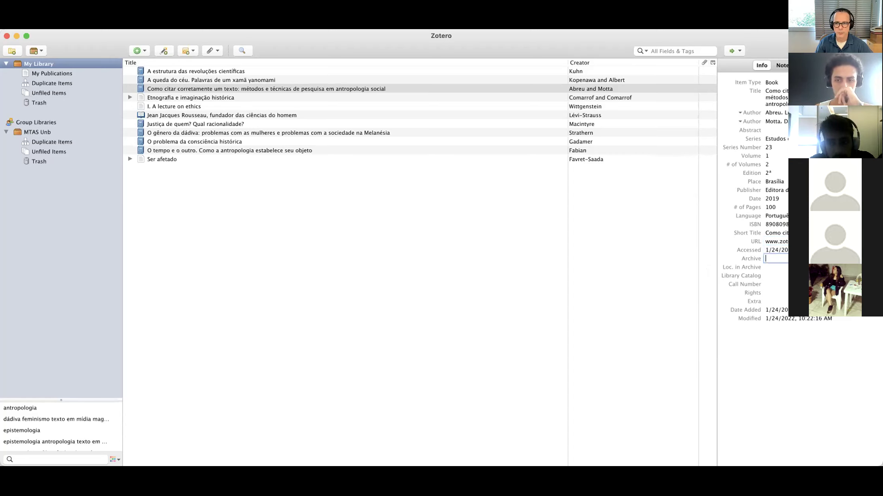
Set the book's archive to BEC and finish editing the entry, leaving the location in archive empty
key(Tab)
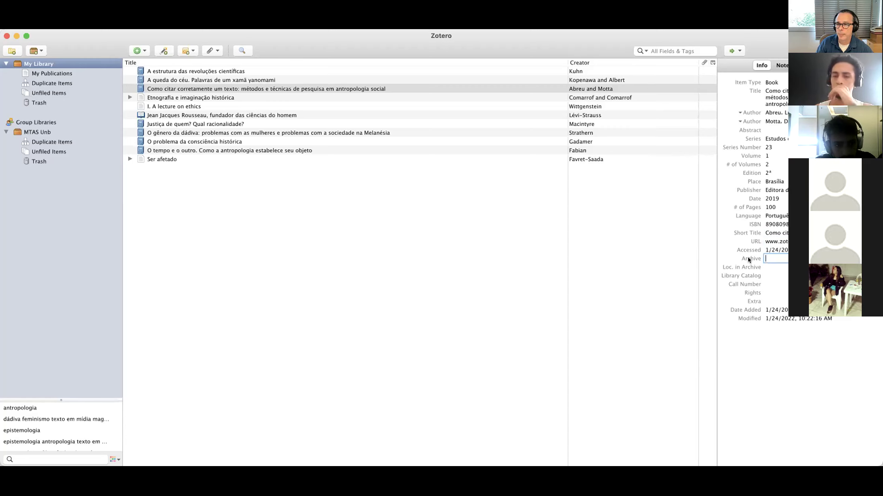
text(B)
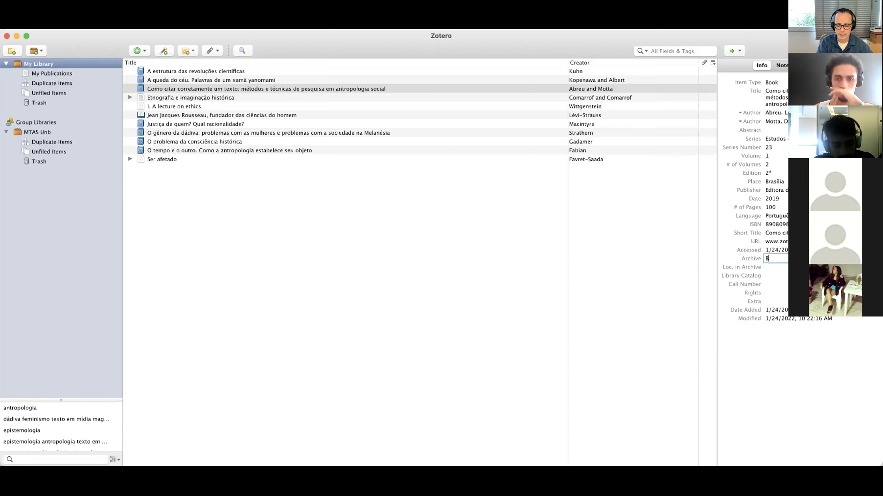
text(EC)
key(Tab)
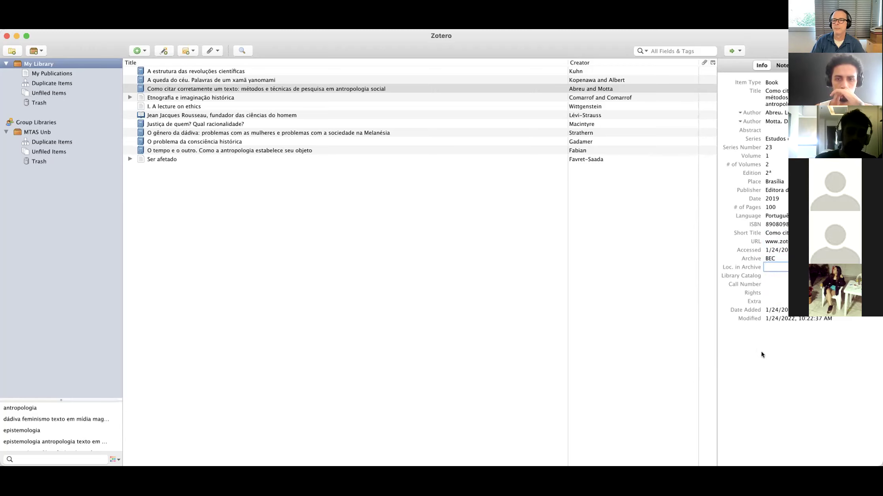
click(338, 258)
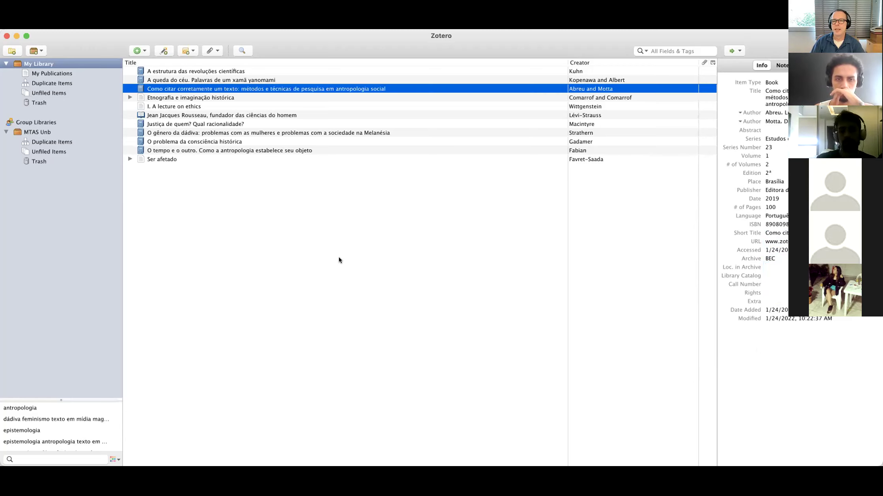
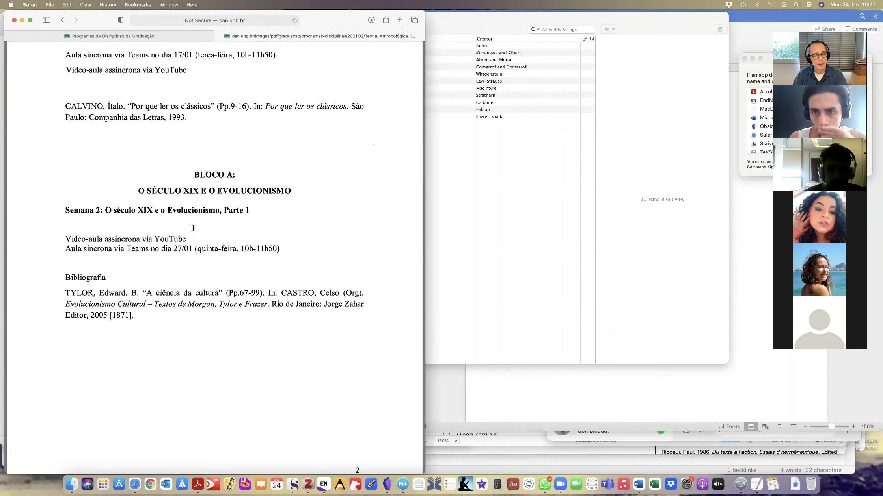
Look through the Teoria Antropológica I syllabus in Safari for the Semana 2 bibliography reference, closing the application-quitting window on the way
scroll(213, 209, up, 10)
scroll(222, 203, up, 5)
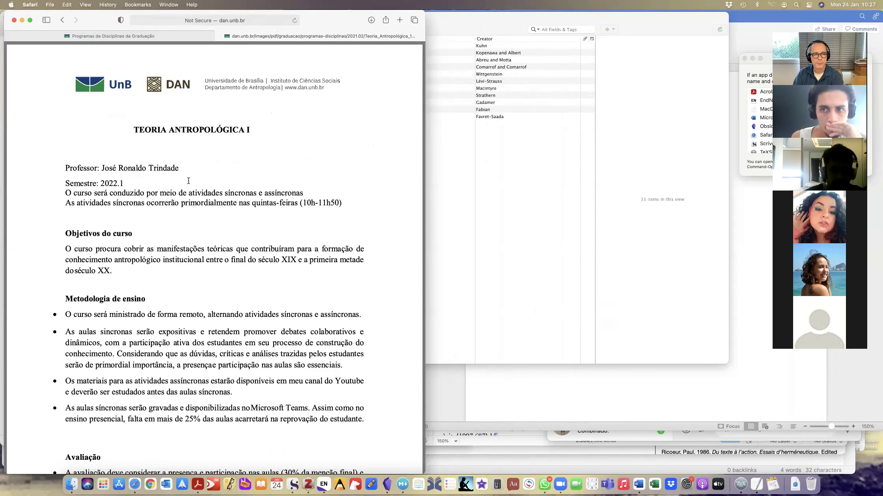
scroll(189, 181, down, 6)
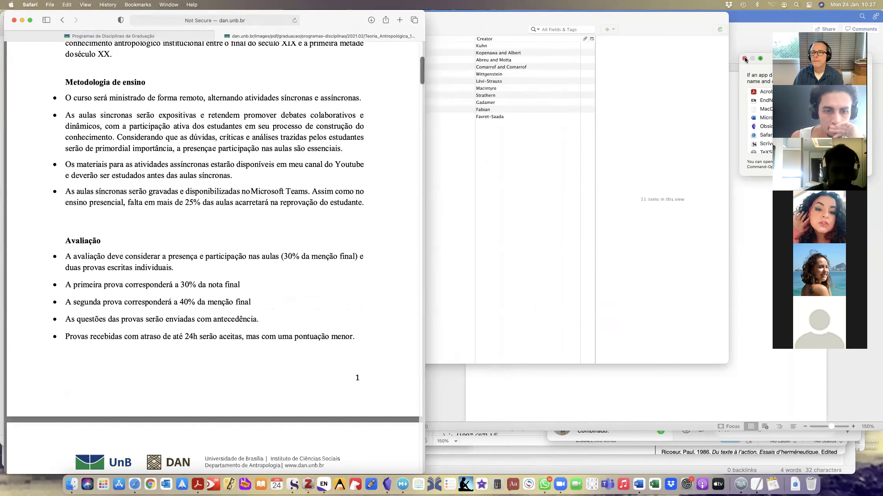
click(745, 60)
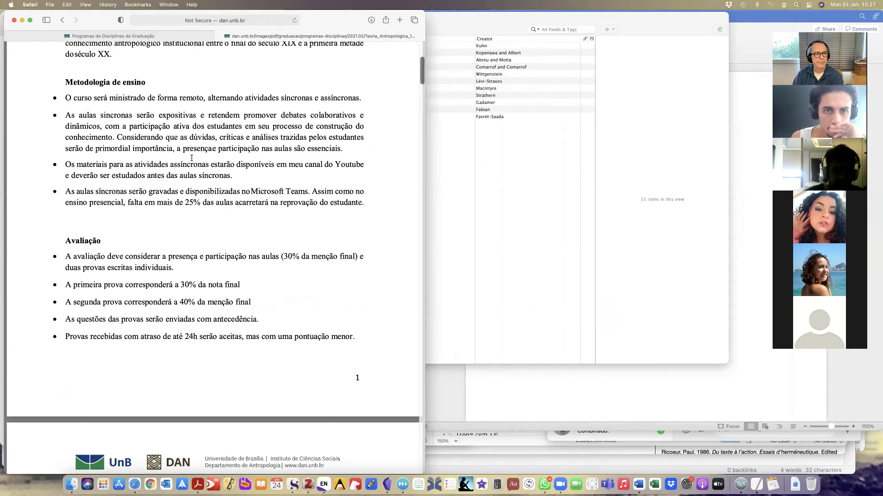
scroll(192, 158, down, 10)
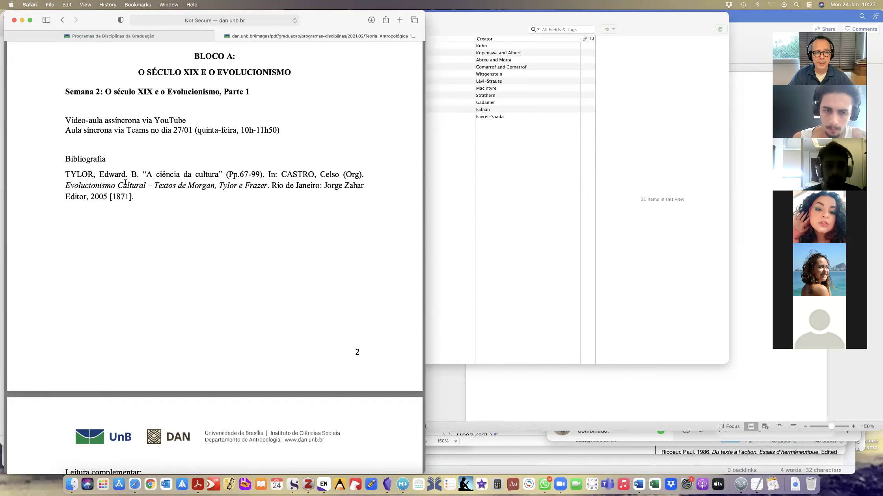
Switch to Zotero, add a new Book Section item to My Library and move the window slightly aside
click(488, 389)
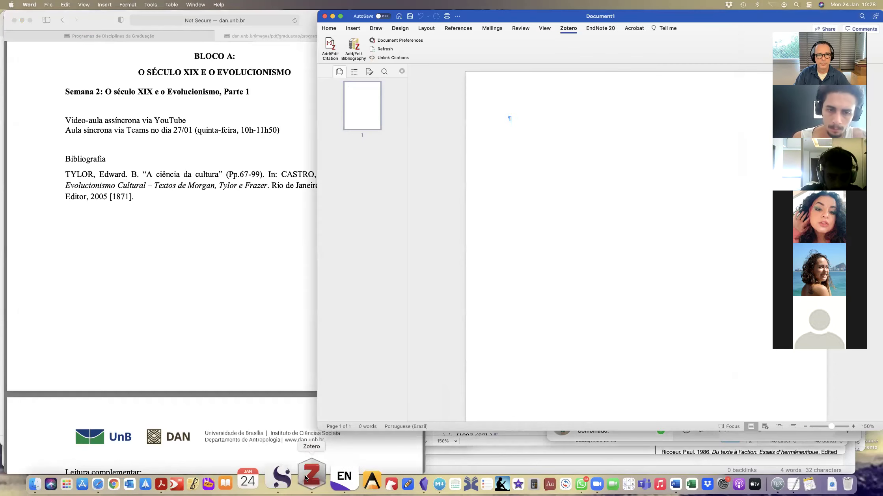
click(291, 477)
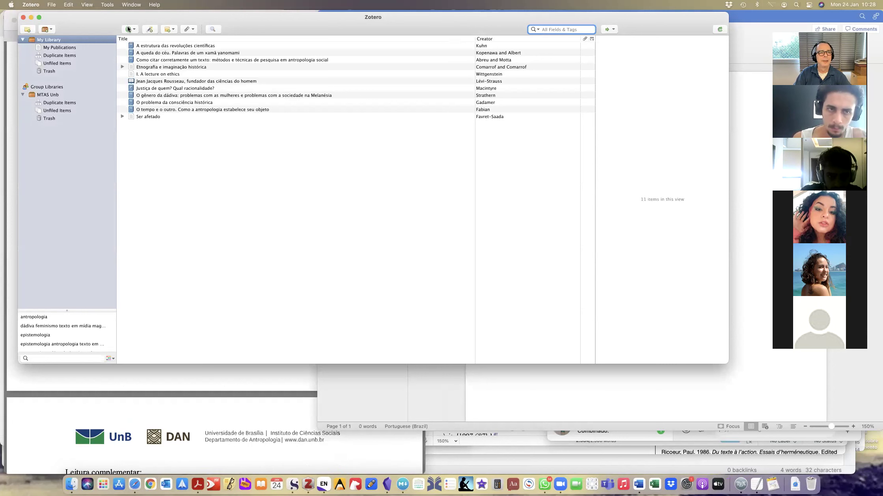
click(128, 30)
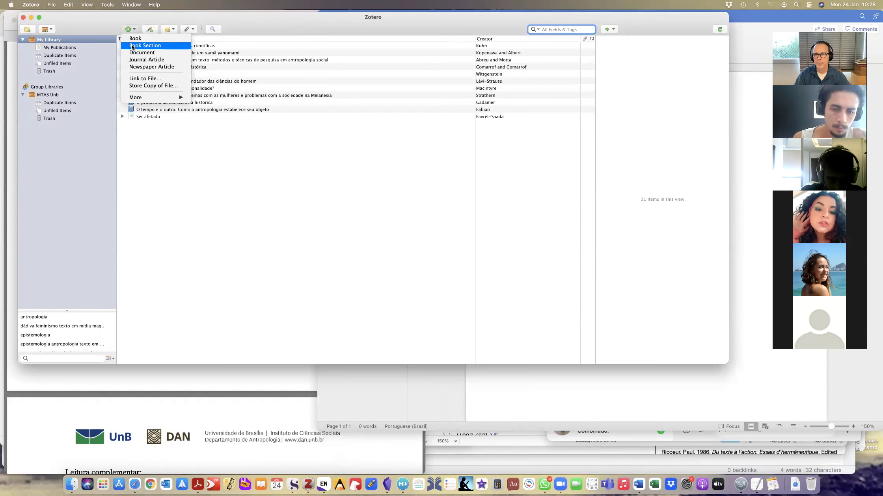
click(132, 46)
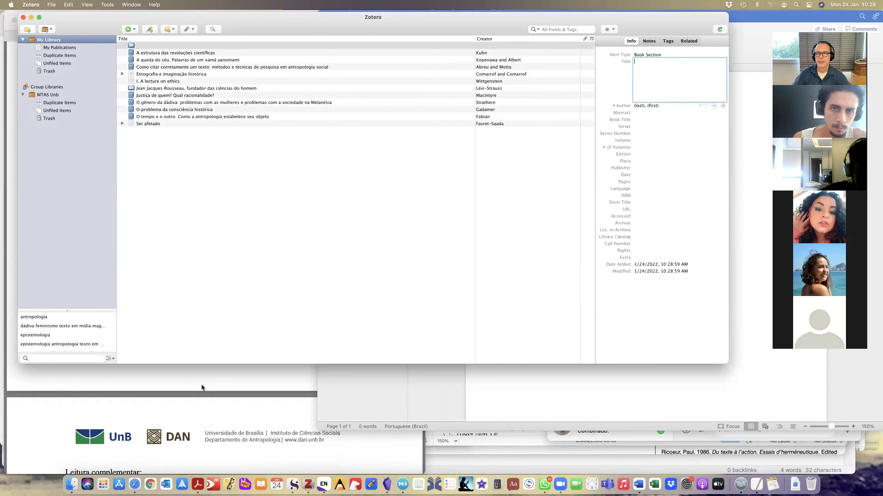
drag(380, 20, 415, 18)
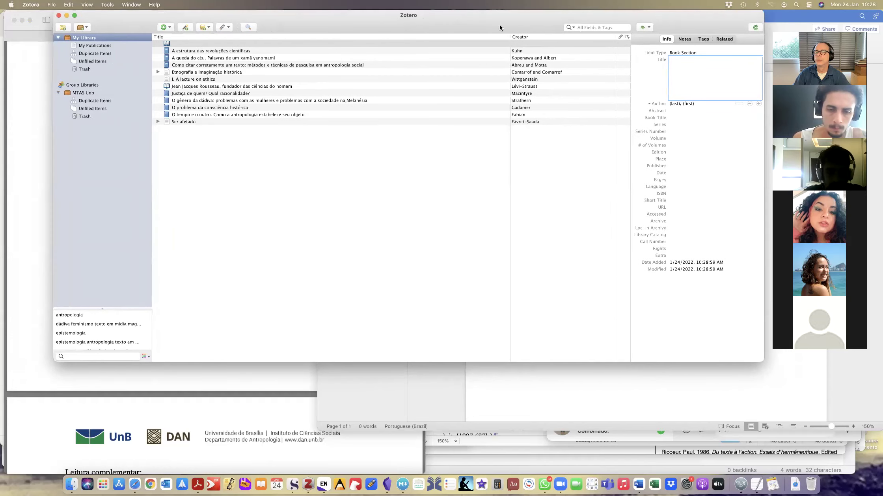
click(648, 27)
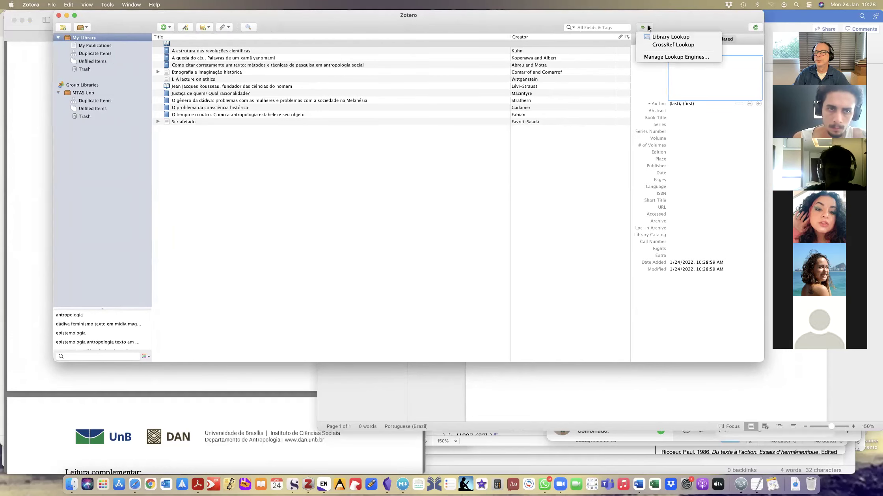
key(Escape)
Copy the chapter title "A ciência da cultura" from the syllabus reference in Safari and paste it as the book section's title in Zotero
key(super+Tab)
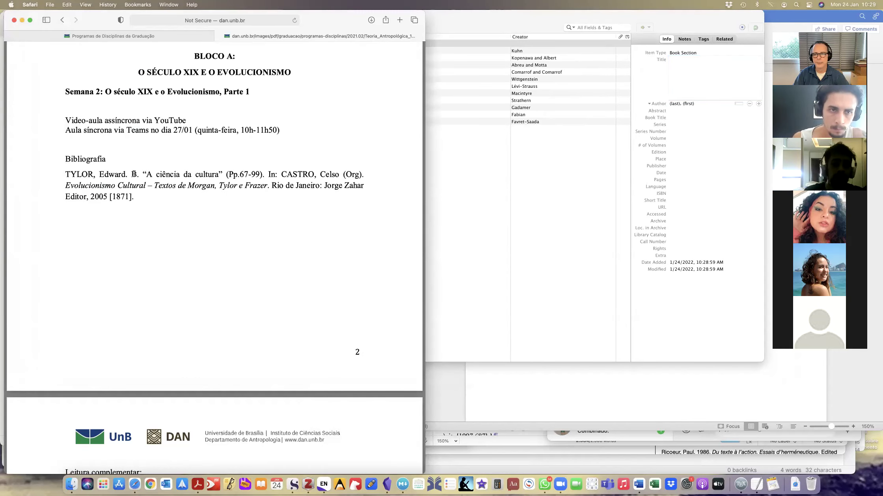
click(655, 104)
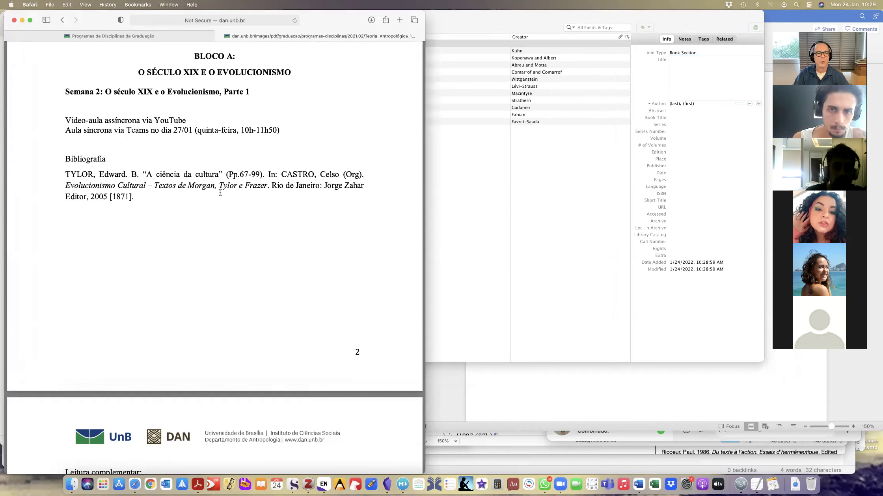
click(700, 51)
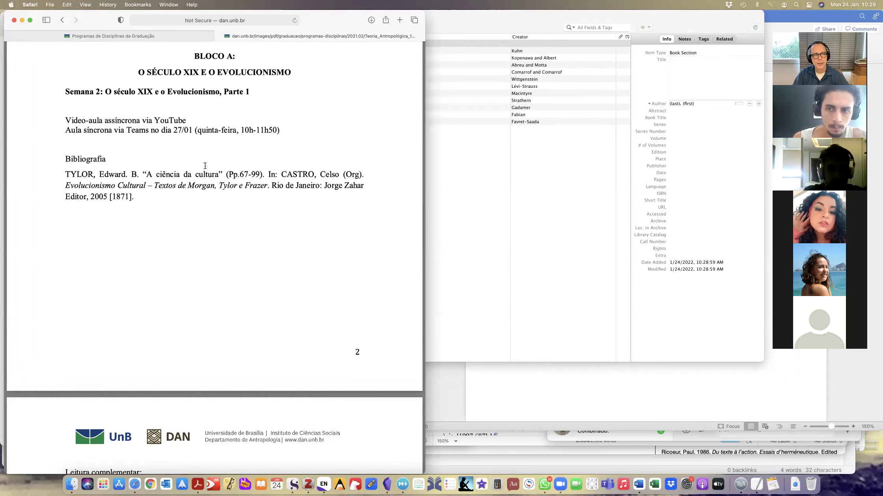
drag(148, 171, 218, 172)
key(super+c)
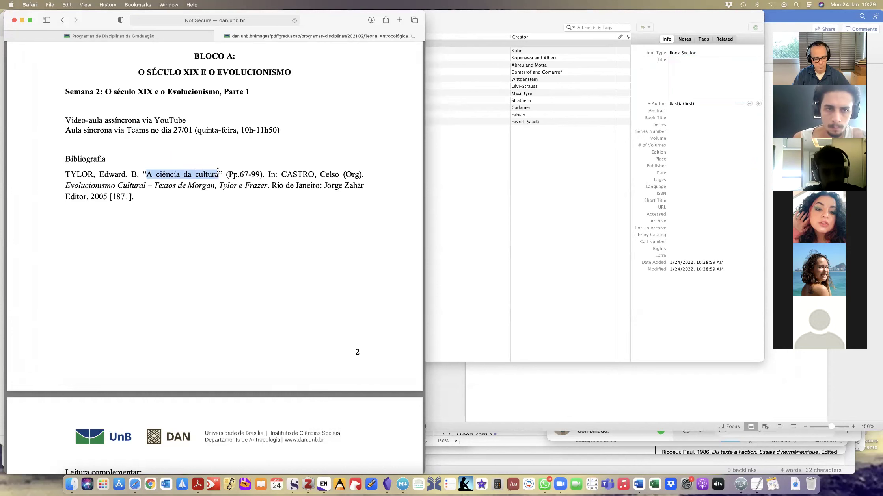
click(689, 66)
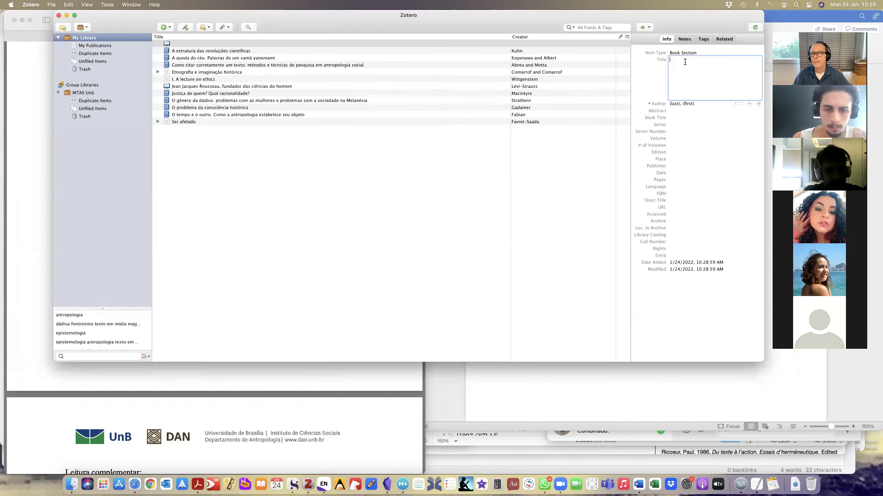
key(super+v)
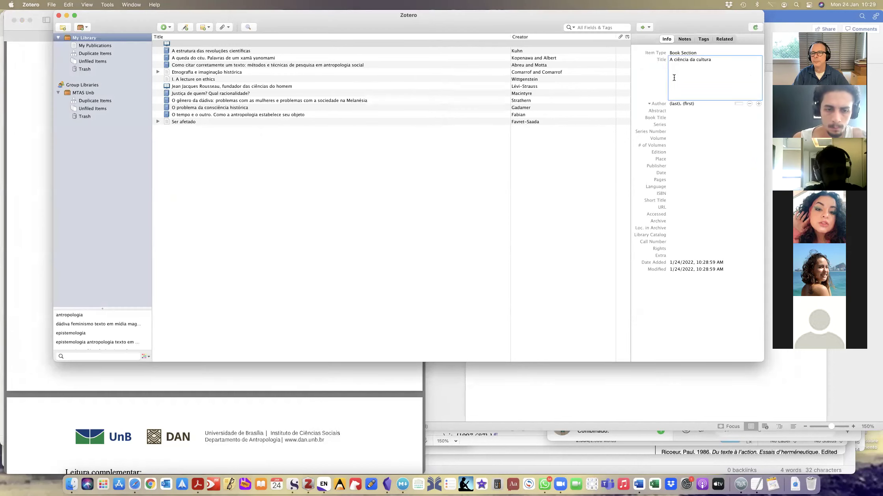
Keep the creator role as Author and enter Taylor as the last name and Edward as the first name, checking the syllabus reference
click(675, 104)
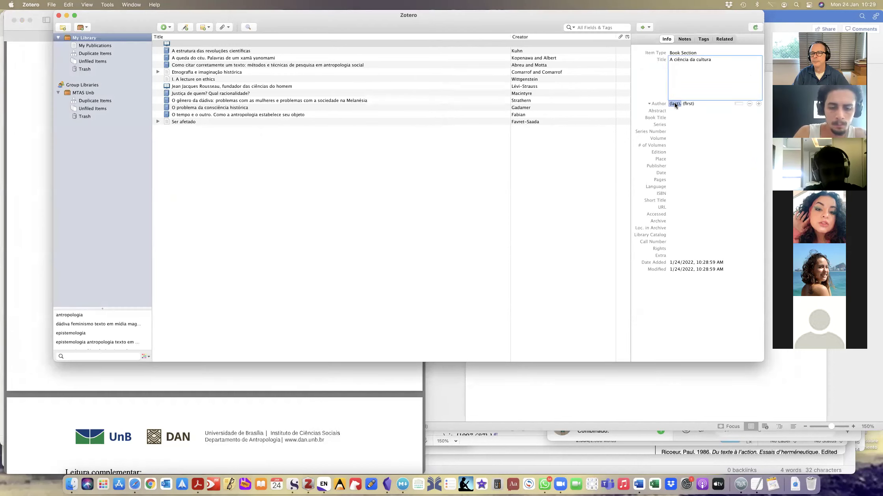
click(648, 104)
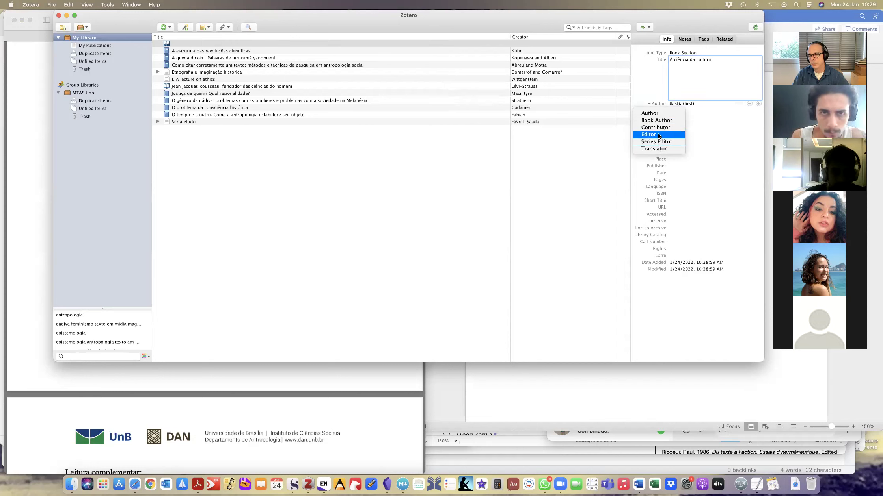
click(659, 114)
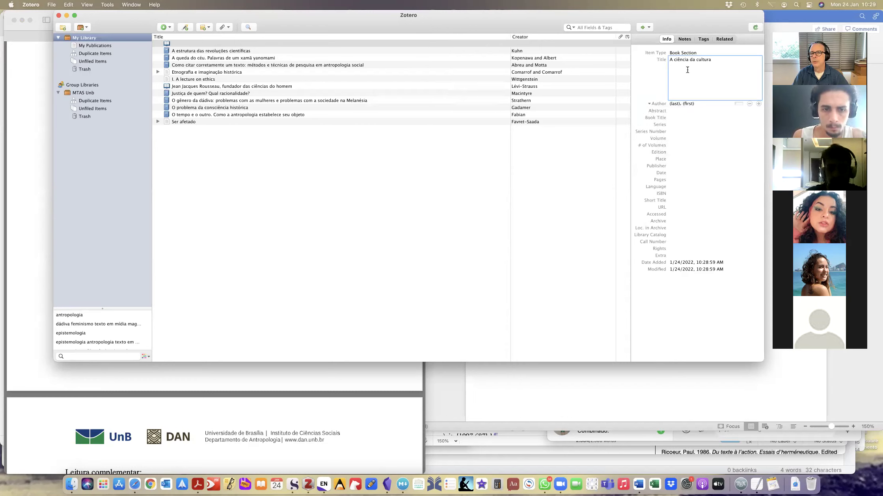
click(674, 103)
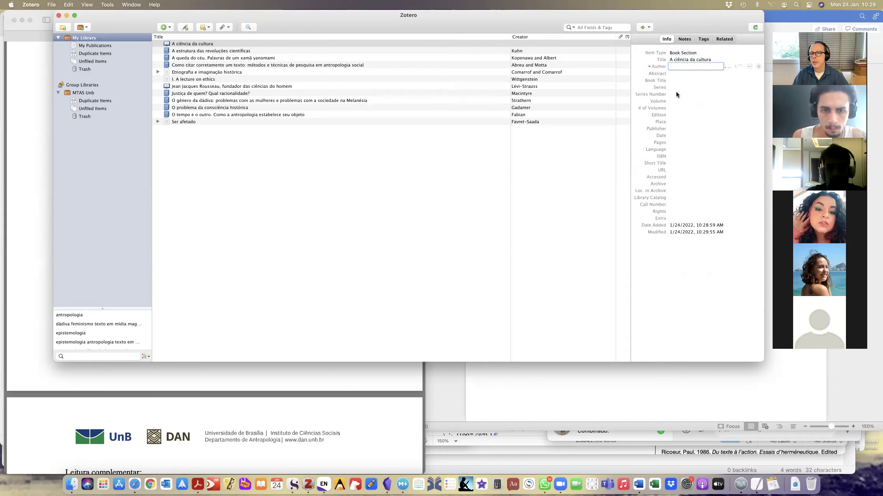
click(38, 224)
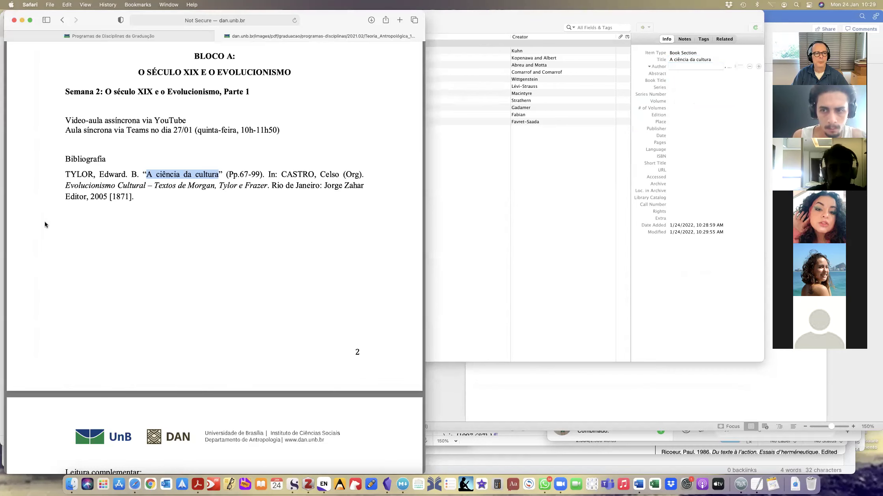
click(682, 65)
text(Taylor)
key(Return)
click(691, 66)
text(Edward)
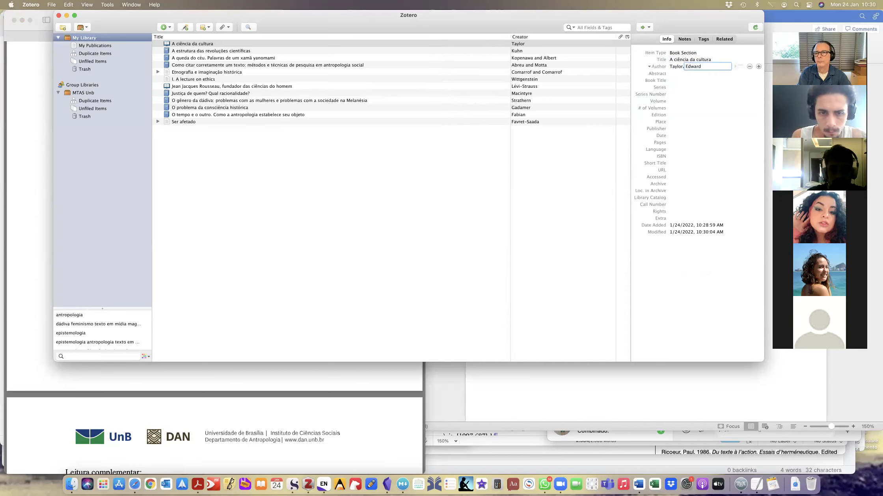
key(Tab)
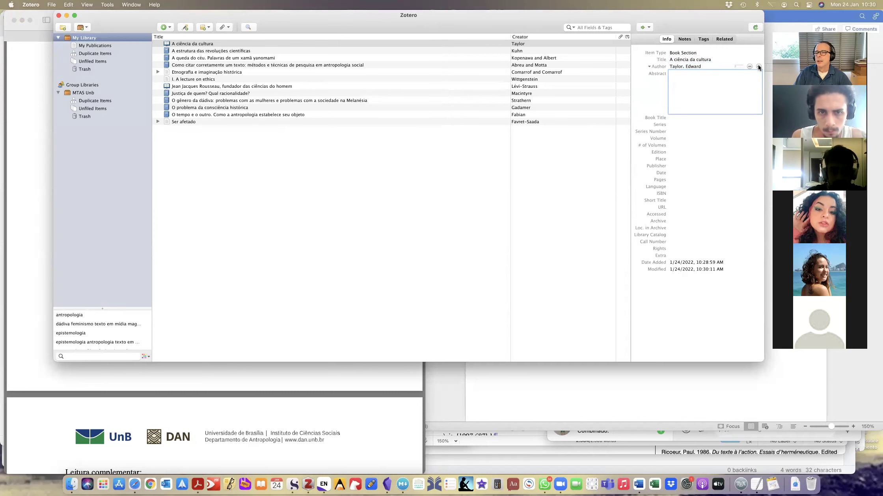
Add a second creator with the role Editor and enter the last and first name of the organizer cited in the syllabus
click(196, 382)
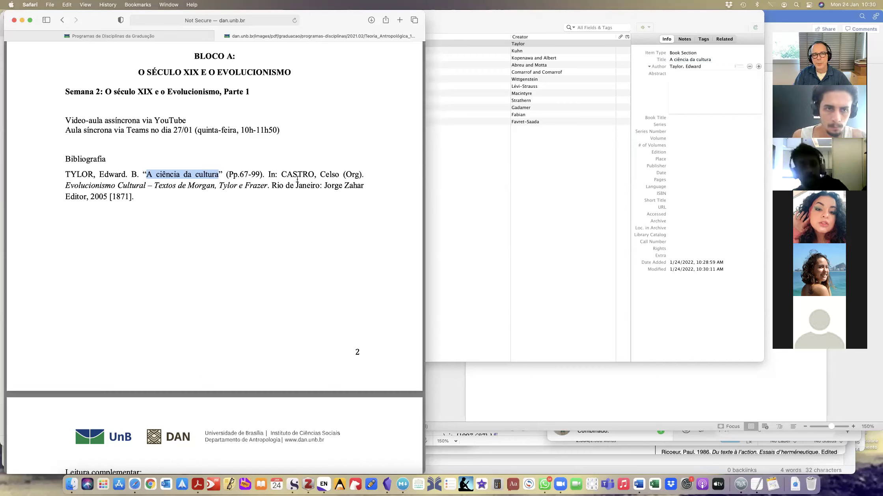
drag(281, 174, 338, 171)
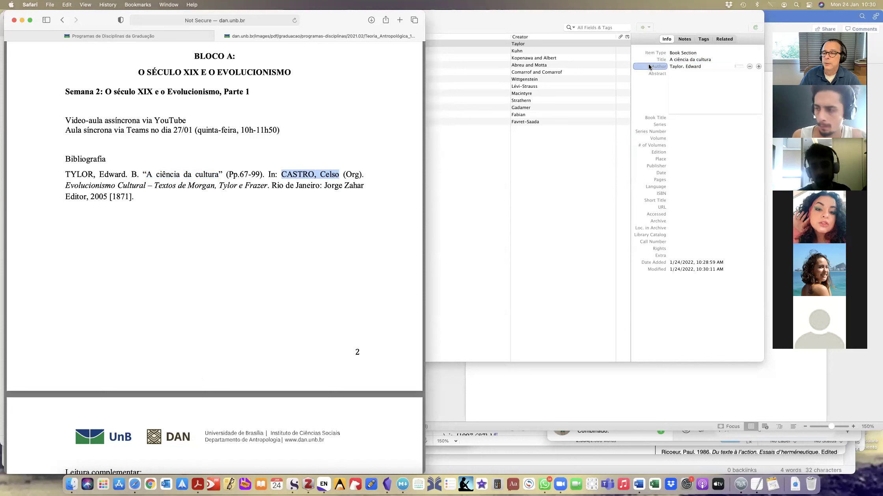
click(758, 67)
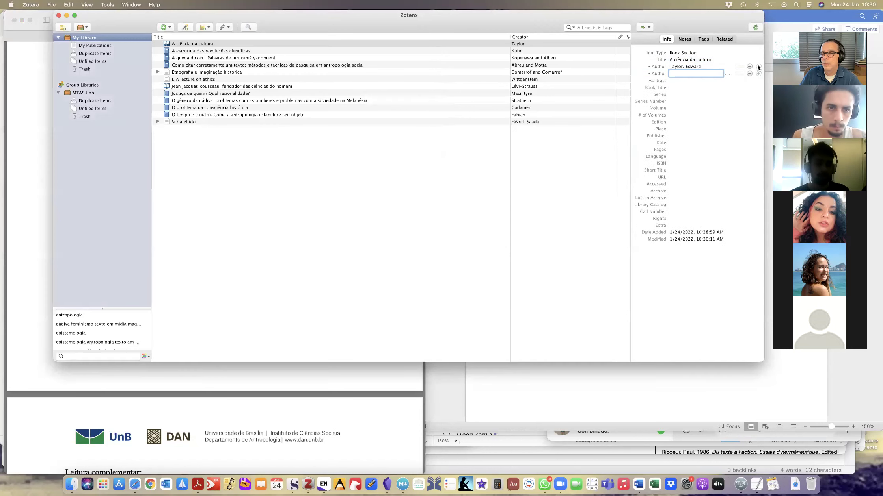
click(656, 73)
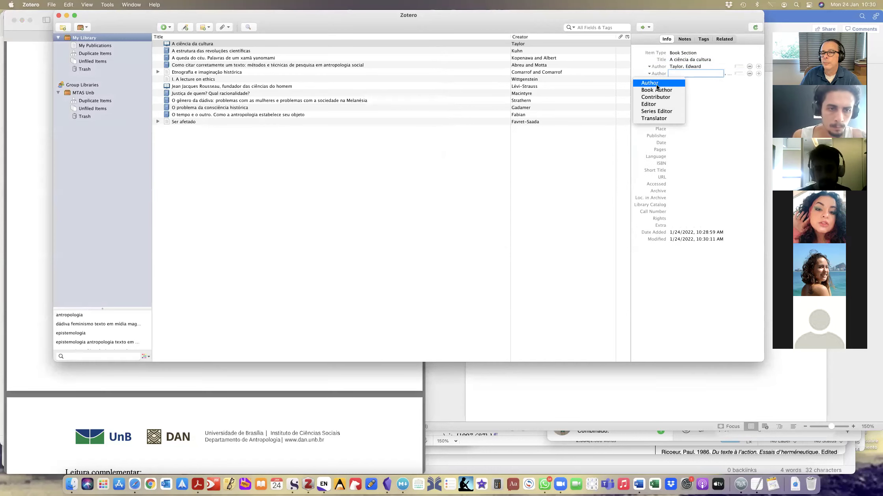
click(657, 105)
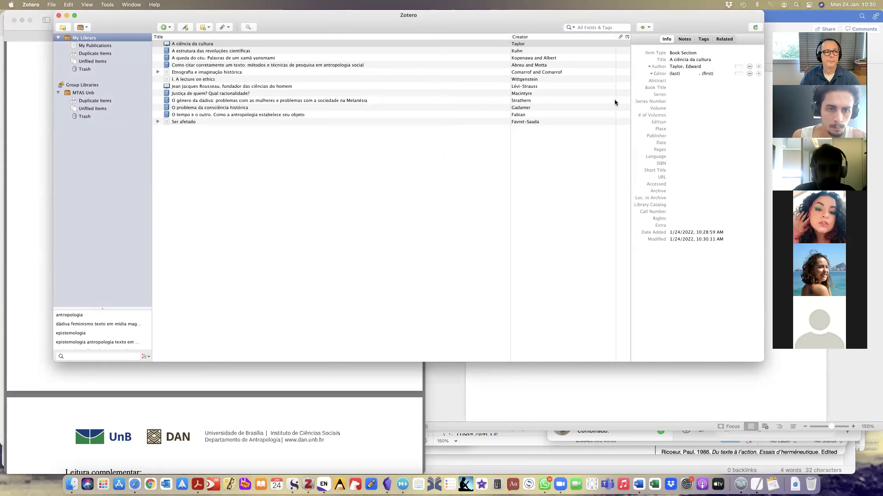
click(31, 242)
click(676, 73)
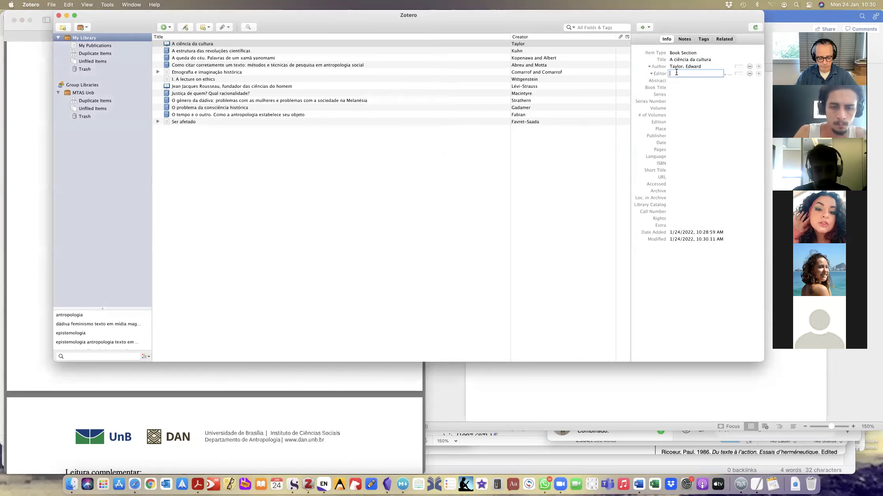
text(Castro)
key(Tab)
text(Celso)
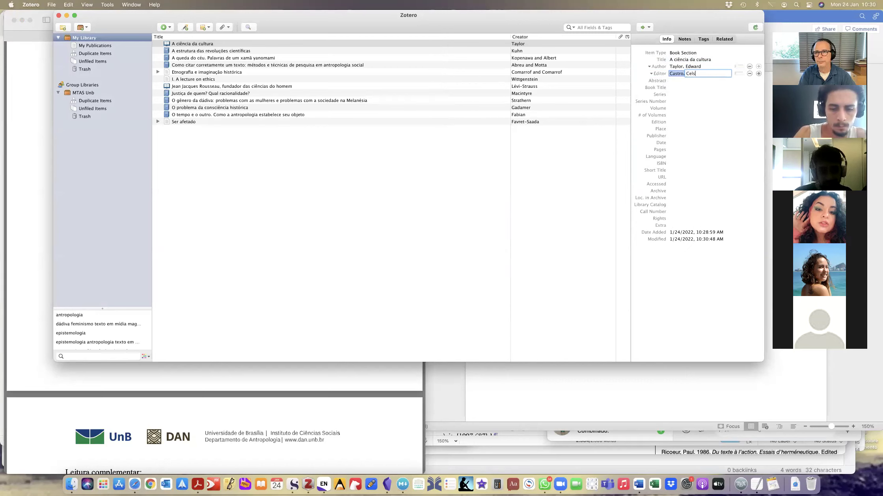
Copy "Evolucionismo Cultural – Textos de Morgan, Tylor e Frazer" from the syllabus in Safari and paste it as the book title in Zotero
click(671, 88)
click(244, 376)
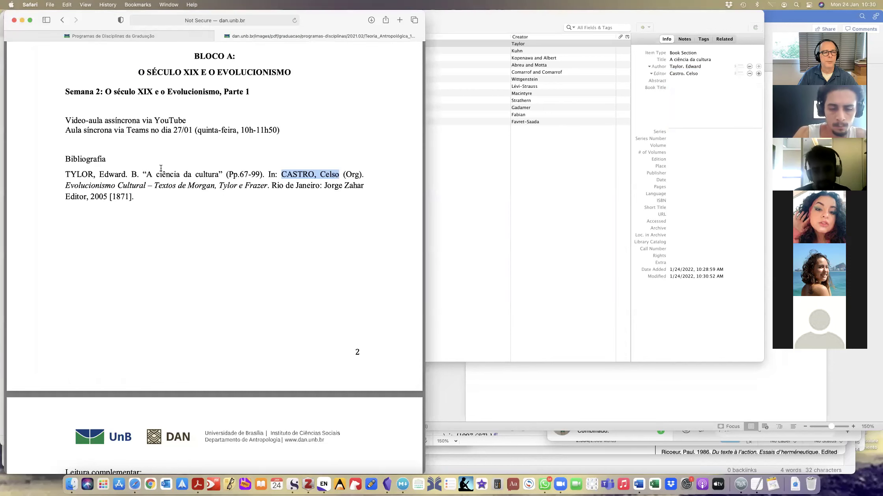
drag(64, 186, 268, 185)
key(super+c)
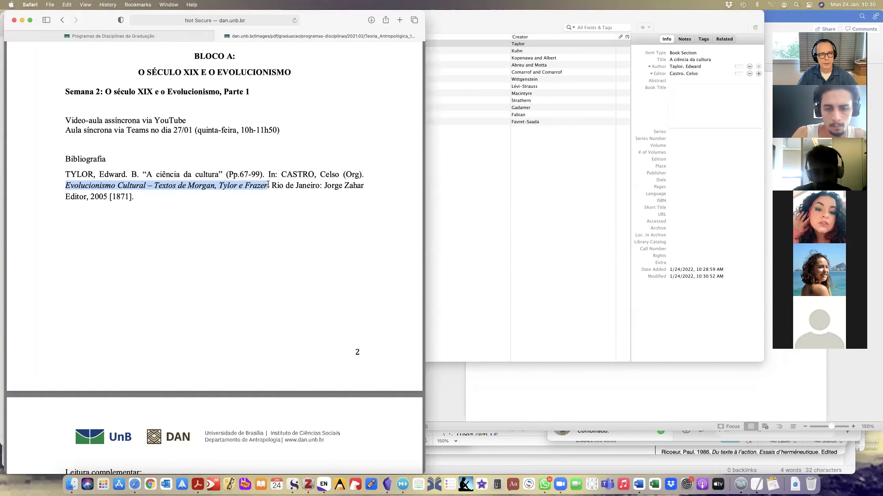
click(693, 90)
key(super+v)
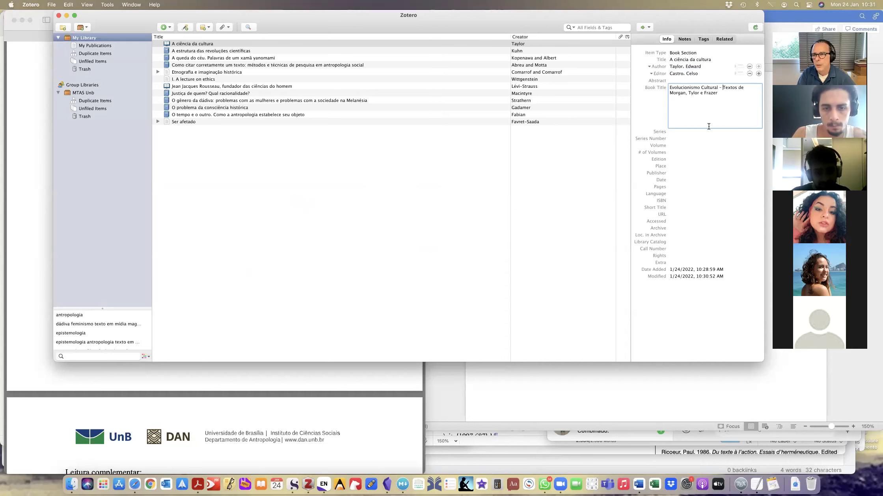
Replace the dash after "Evolucionismo Cultural" in the book title with a period, trying a colon first, and finish editing the title
drag(718, 87, 730, 87)
key(BackSpace)
text(:)
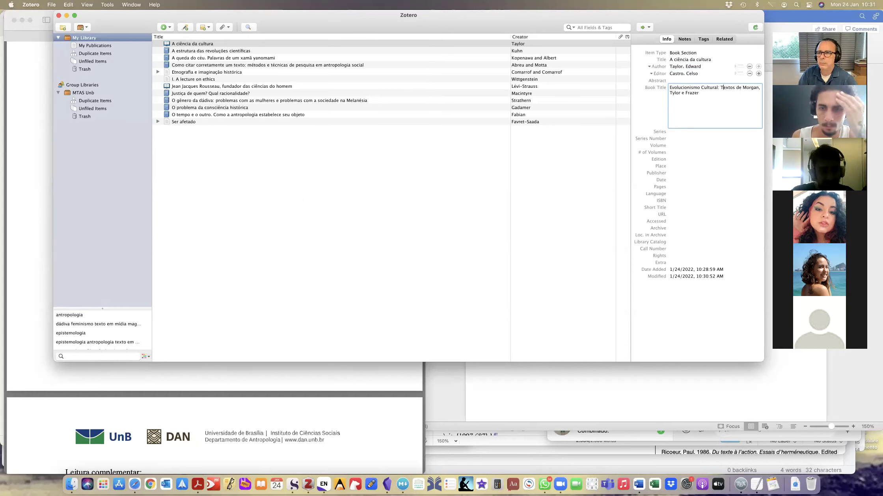
key(BackSpace)
text(.)
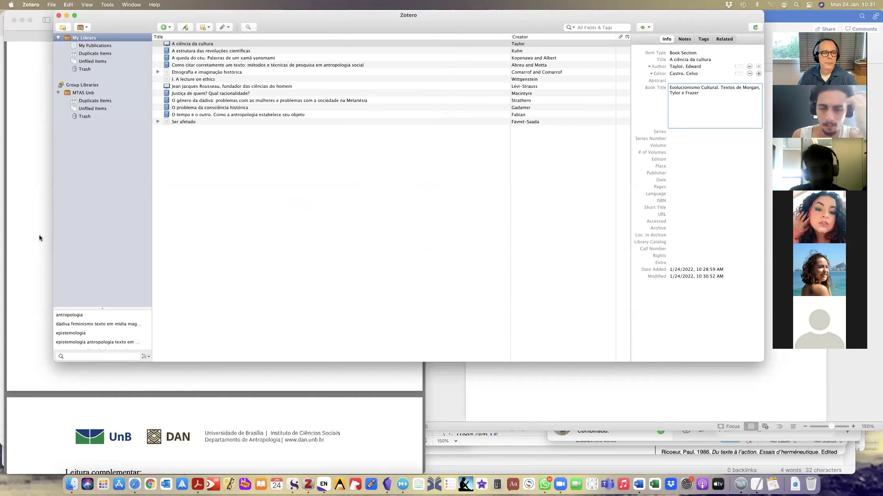
click(691, 132)
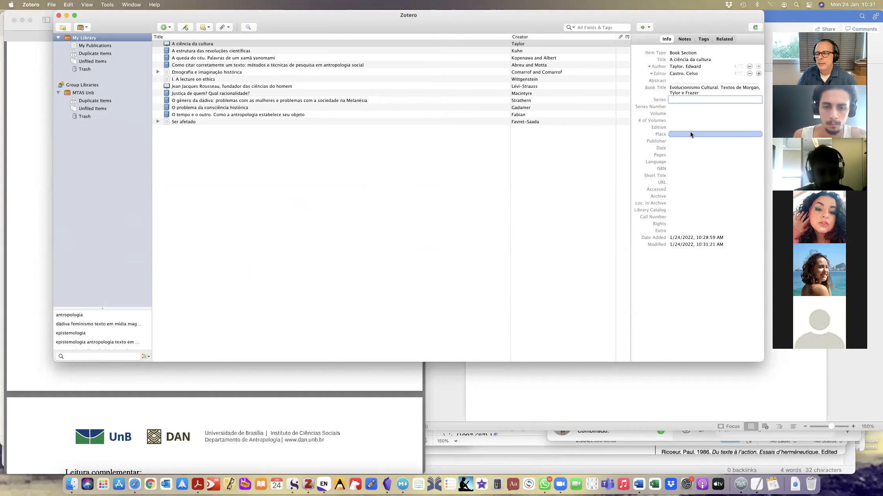
Check the syllabus reference in Safari and set the book section's place to Rio de Janeiro in Zotero, leaving the series and volume details empty
click(32, 270)
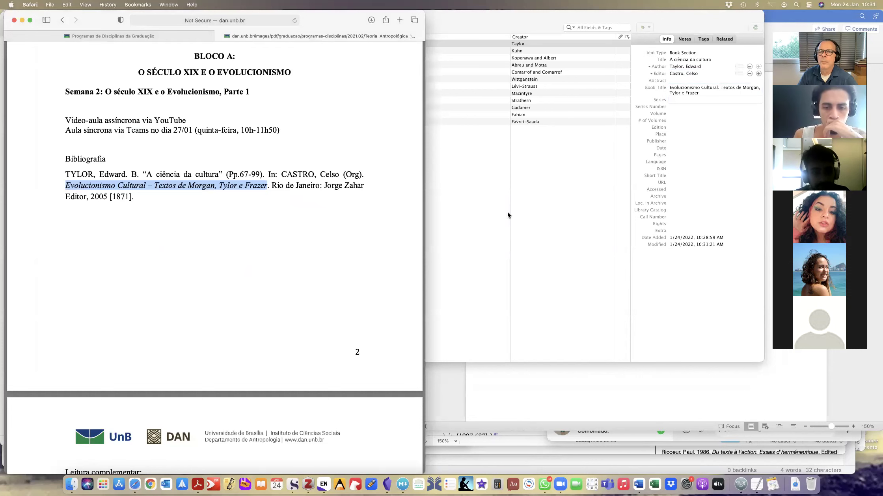
mouse_move(663, 17)
mouse_down()
mouse_move(651, 19)
mouse_move(670, 16)
mouse_up()
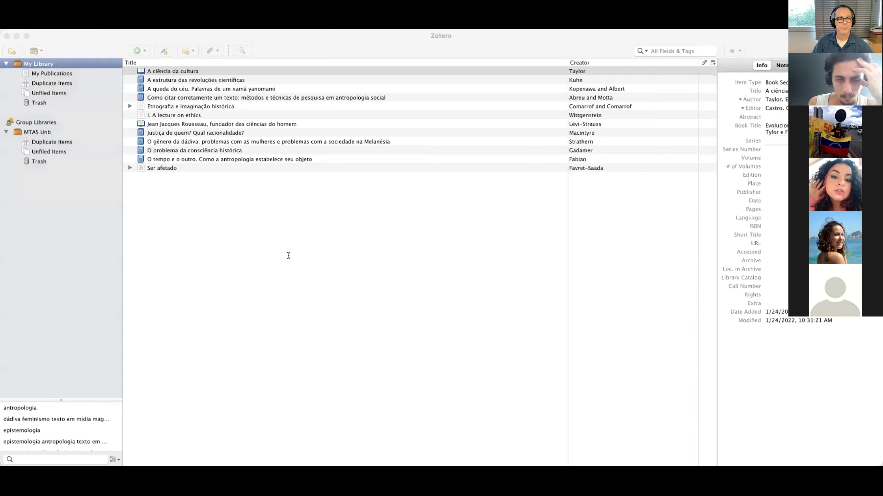
click(775, 150)
click(776, 157)
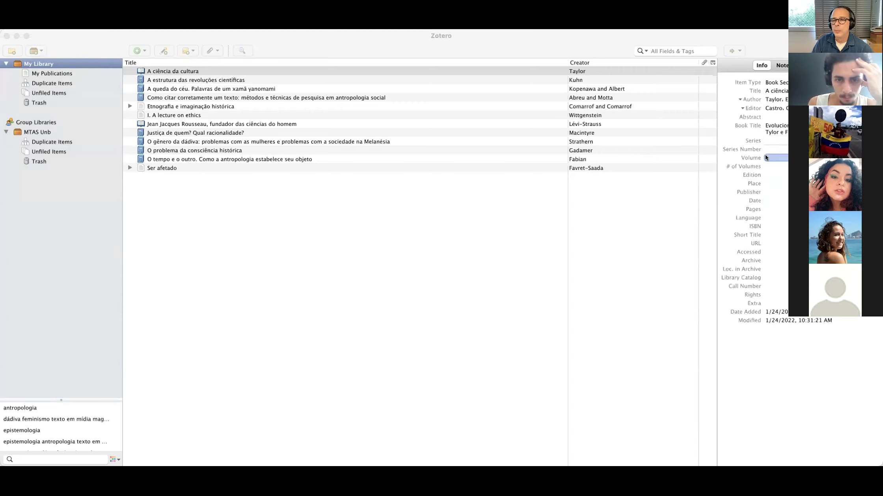
click(771, 182)
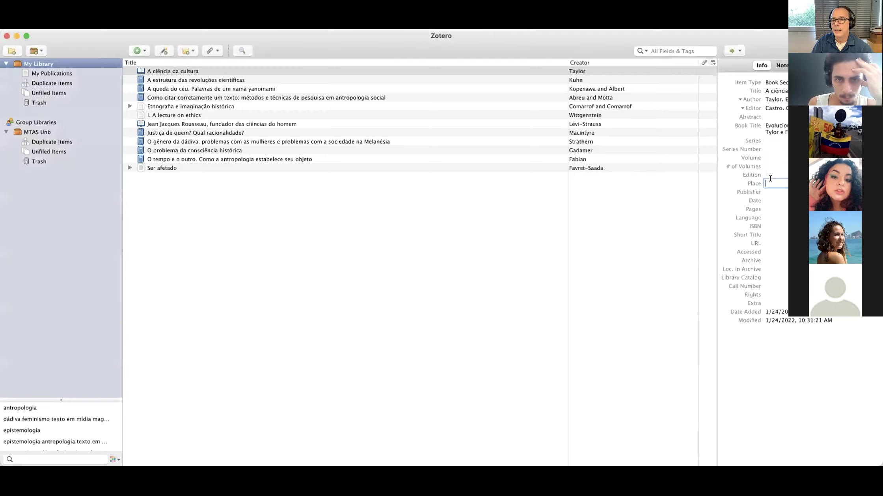
text(Rio de Ja)
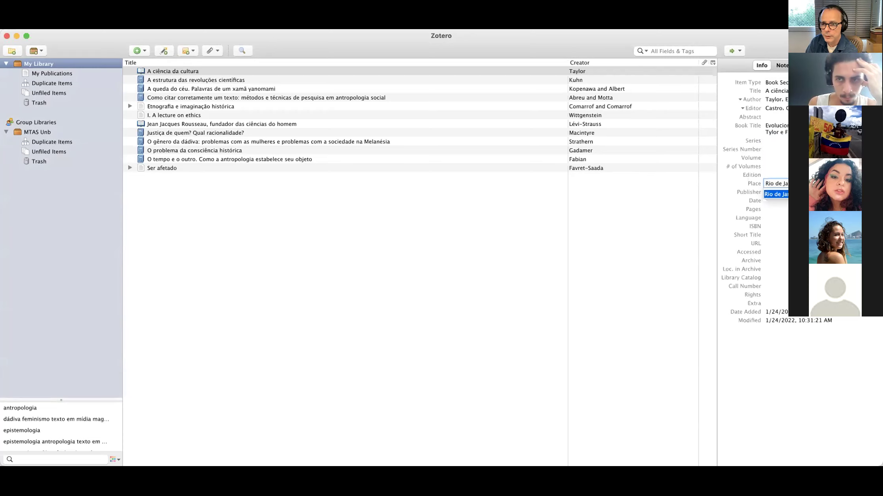
key(Down)
key(Return)
Enter Jorge Zahar as the book section's publisher, correcting the typing errors in both words
click(779, 188)
text(JOrge)
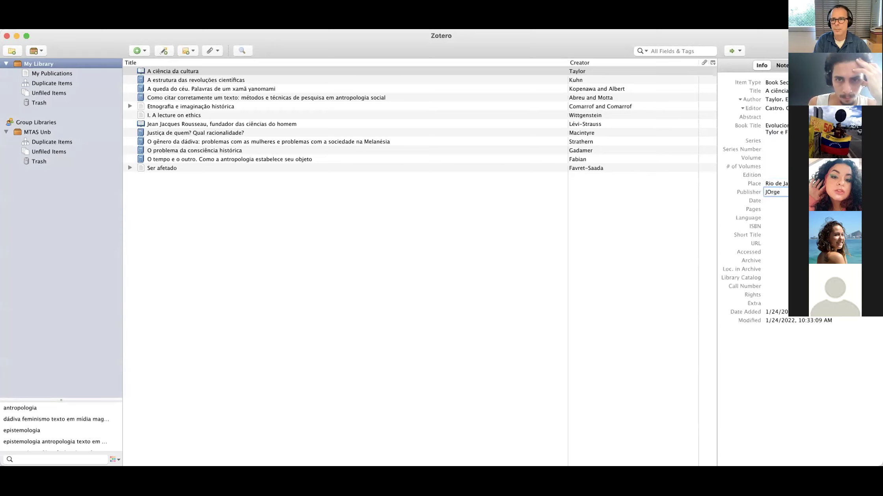
key(Left)
key(Left)
key(Left)
key(BackSpace)
text(o)
key(Right)
key(Right)
key(Right)
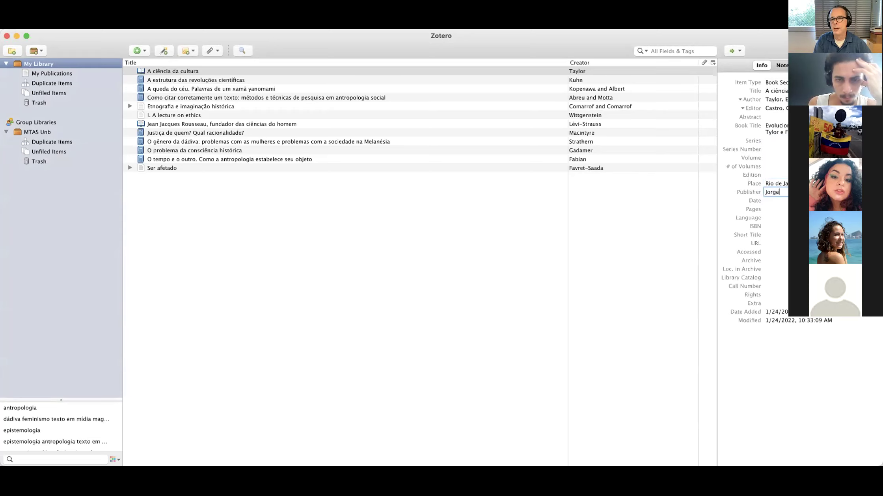
text(Zh)
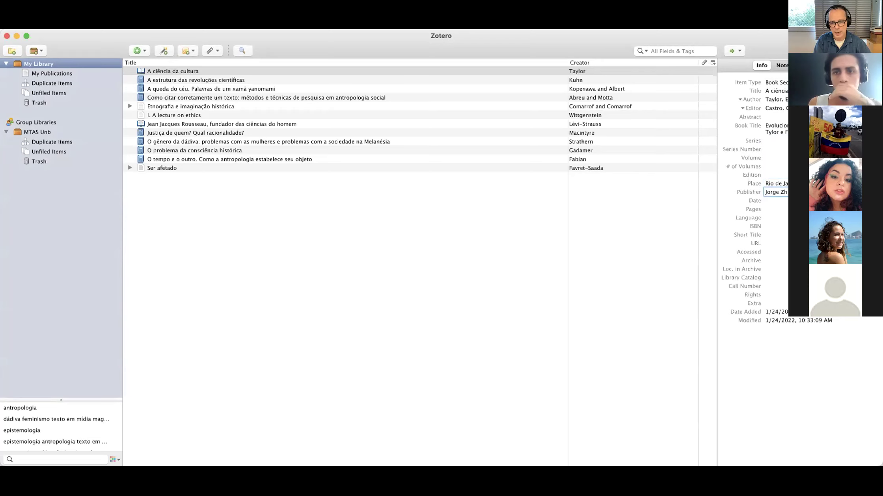
key(BackSpace)
text(ahar)
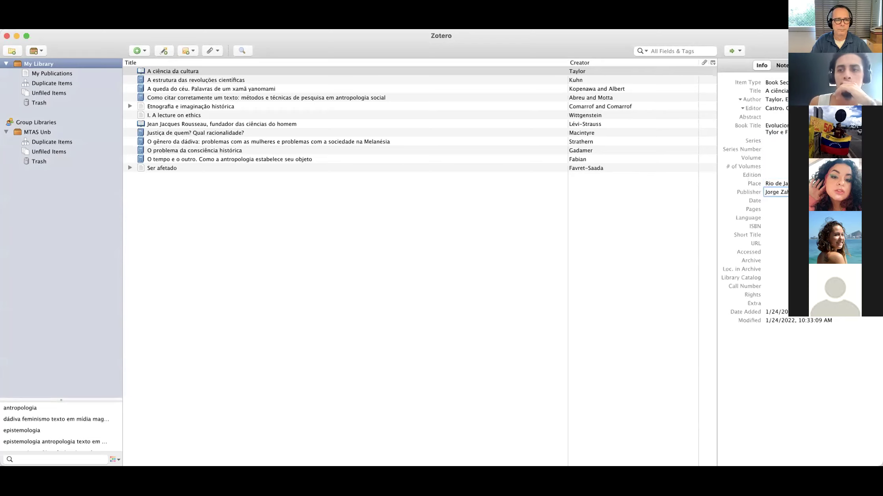
Check the syllabus reference again and set the date of the "A ciência da cultura" book section to 2005
key(super+Tab)
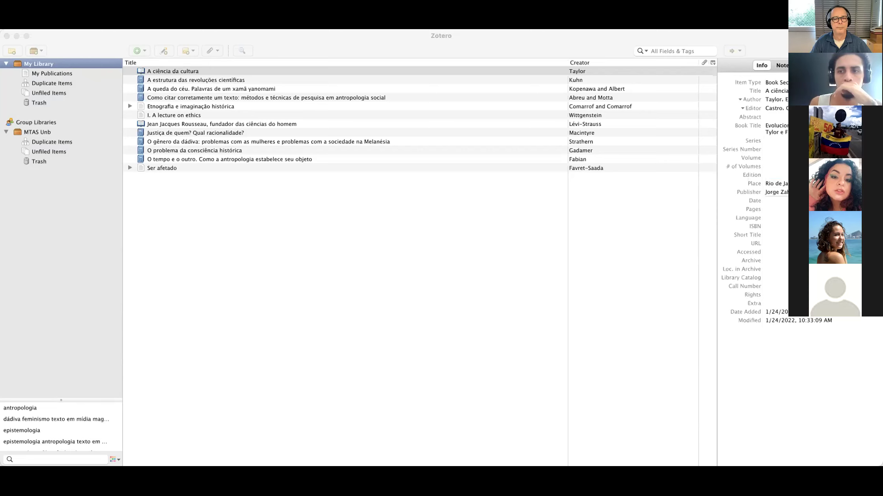
key(super+Tab)
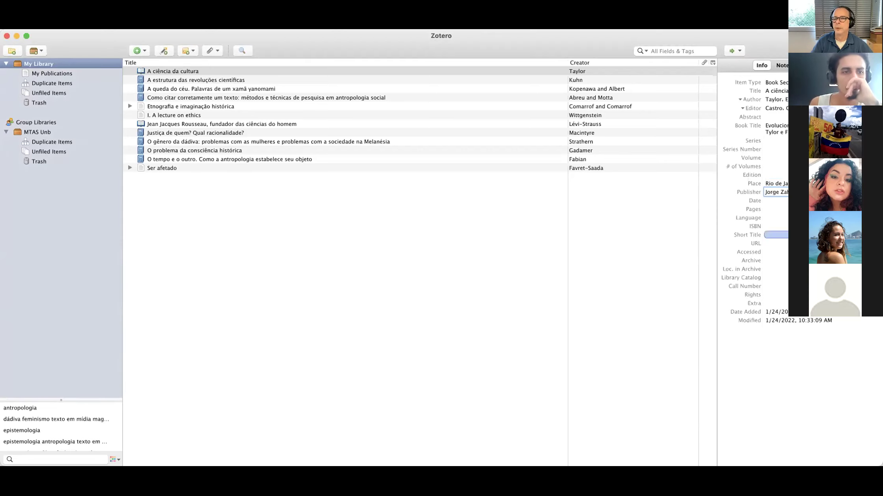
click(781, 200)
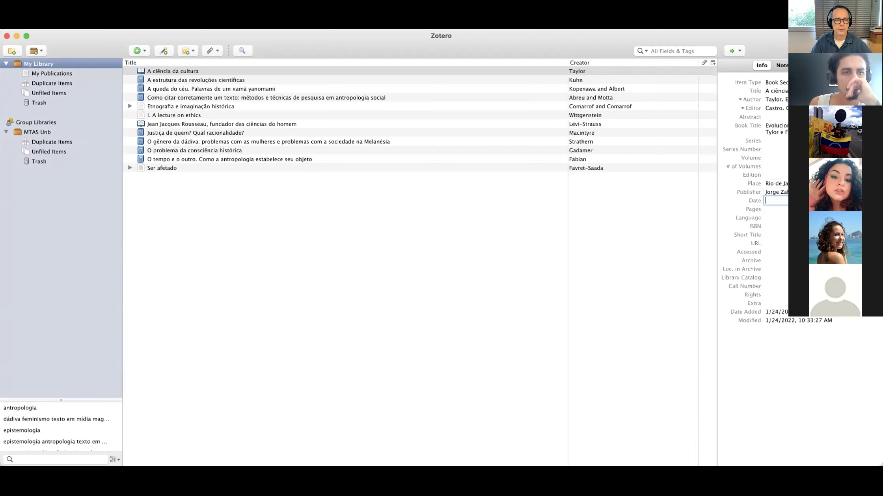
key(super+Tab)
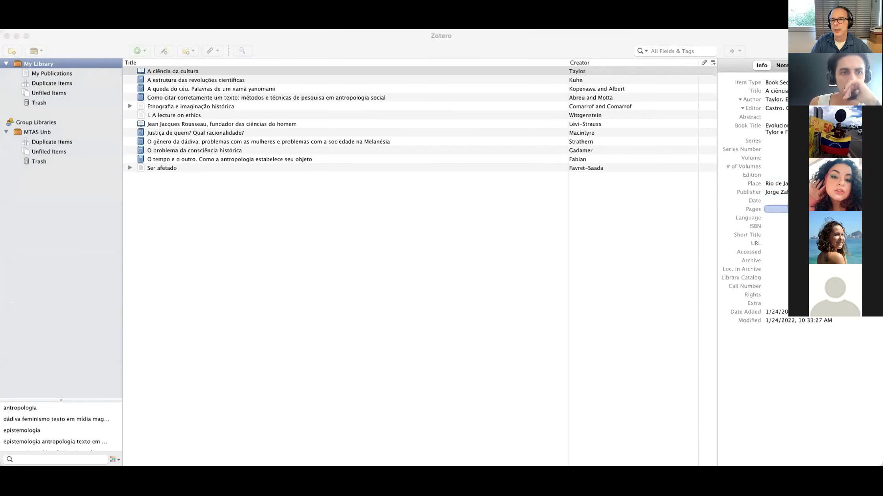
click(780, 201)
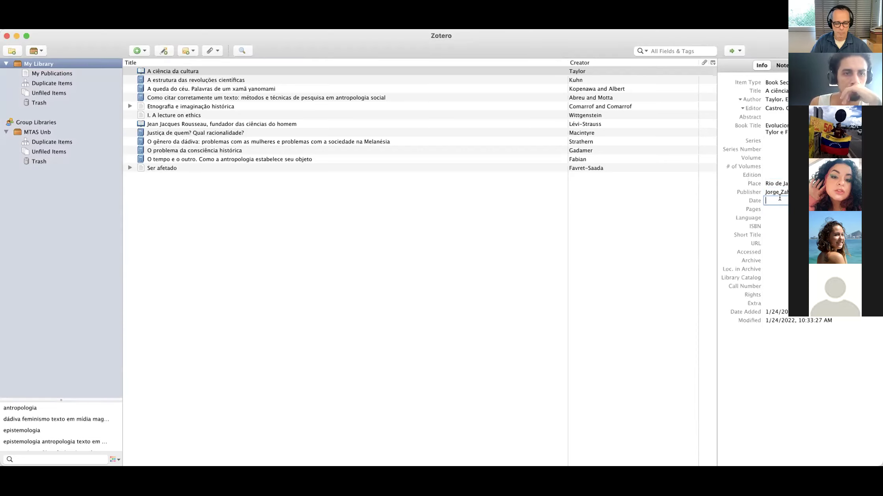
text(2005)
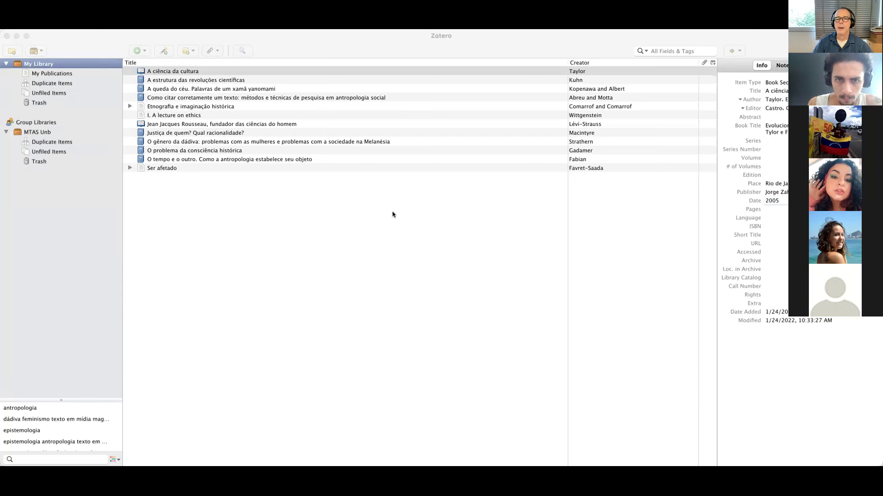
click(856, 339)
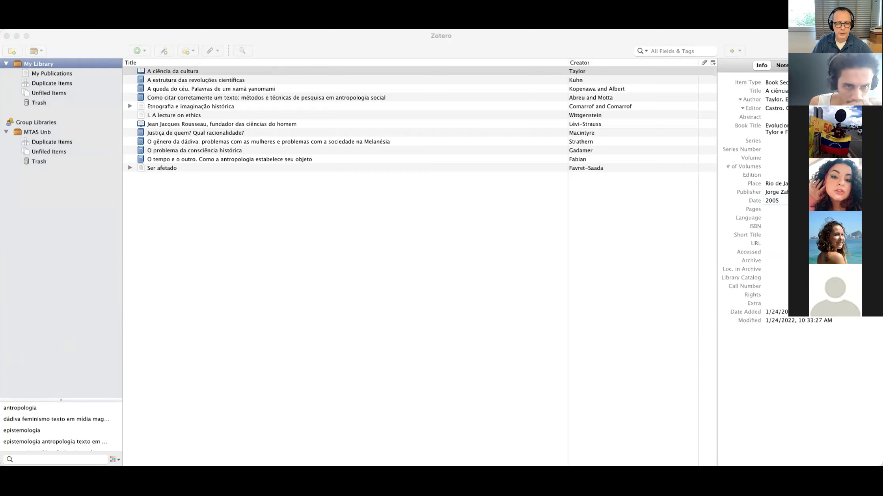
click(775, 217)
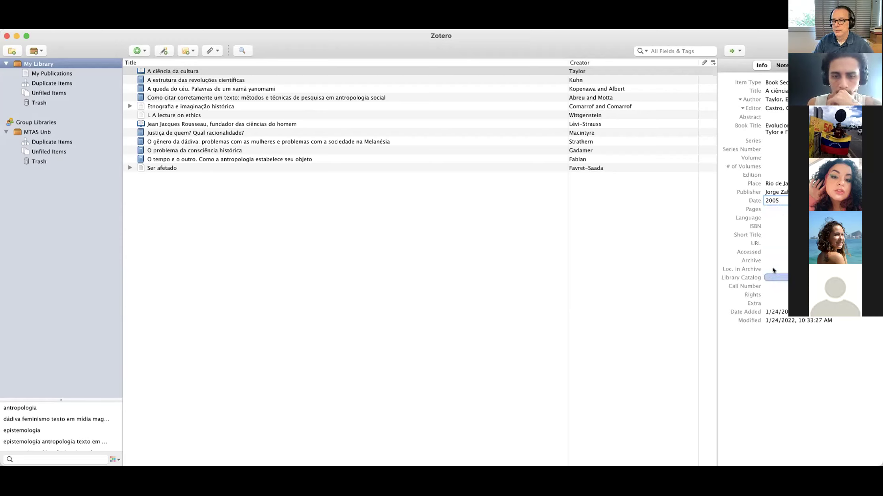
Add a note reading "Publicação original em 1871" to the book section and return to the item's bibliographic details
click(784, 65)
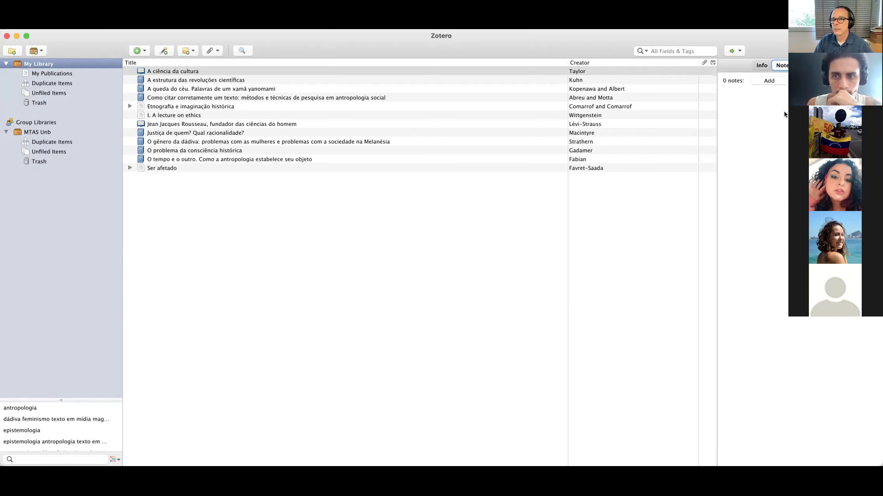
click(768, 80)
text(Publican)
key(BackSpace)
text(ção original em)
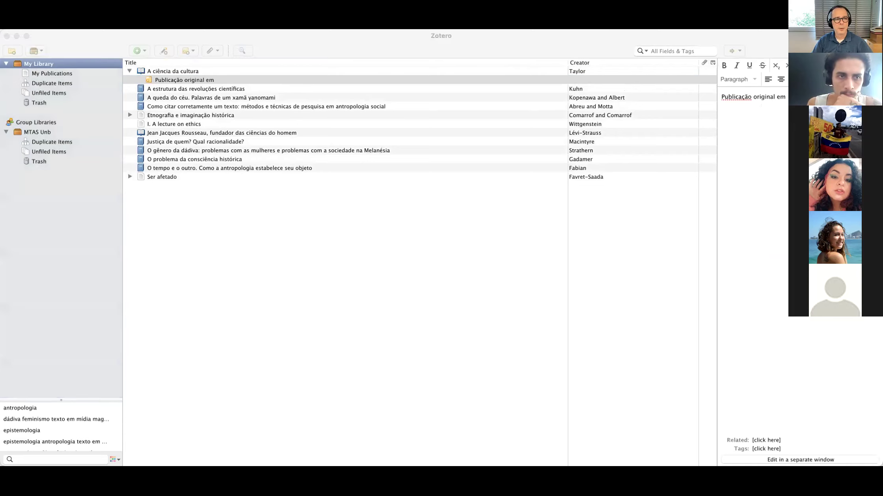
click(776, 315)
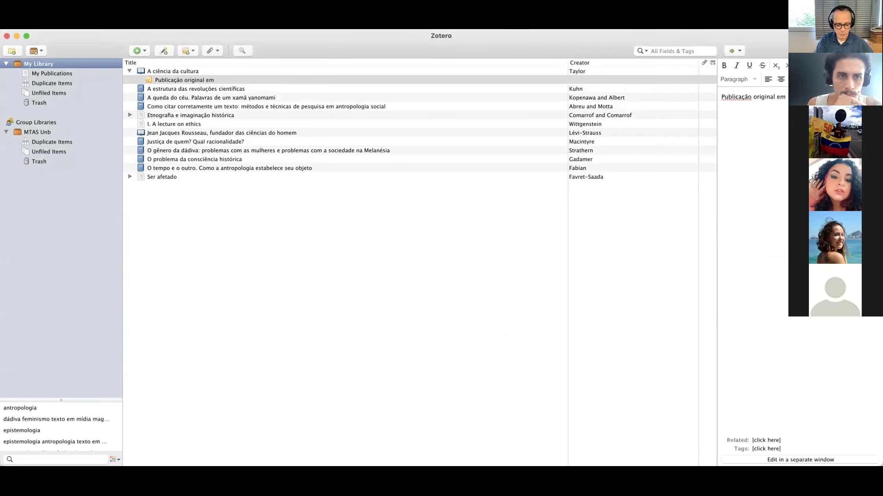
text(1871)
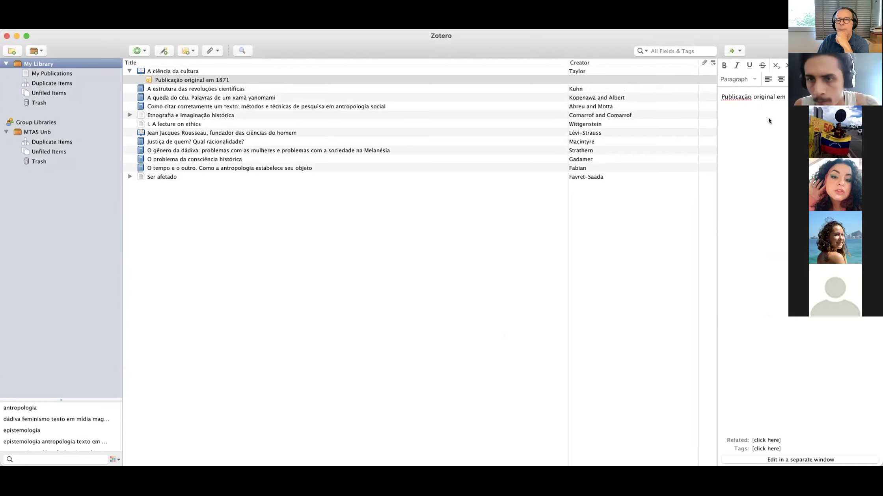
click(167, 71)
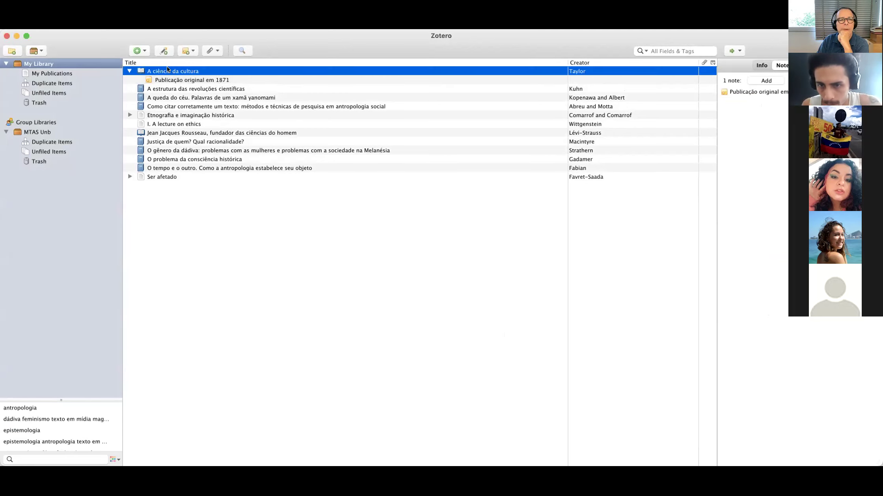
click(761, 65)
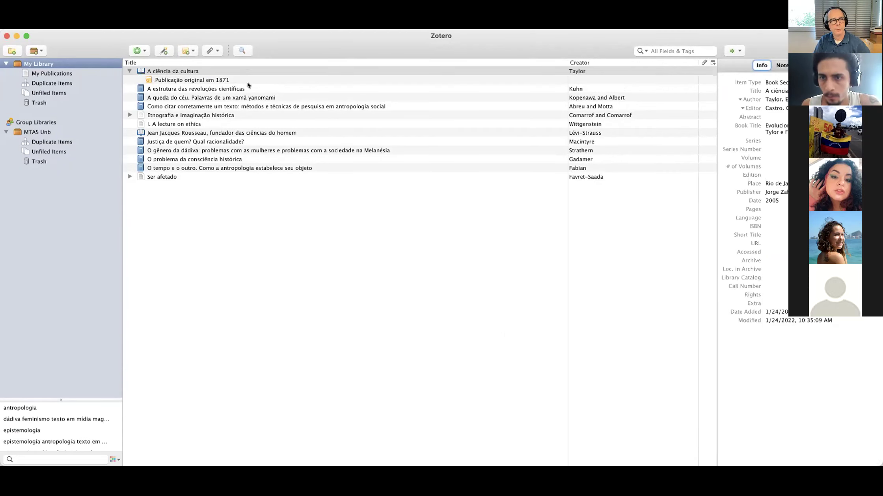
Add a second note to "A ciência da cultura" that begins "Quando li o texto pela primeira foi em"
click(164, 70)
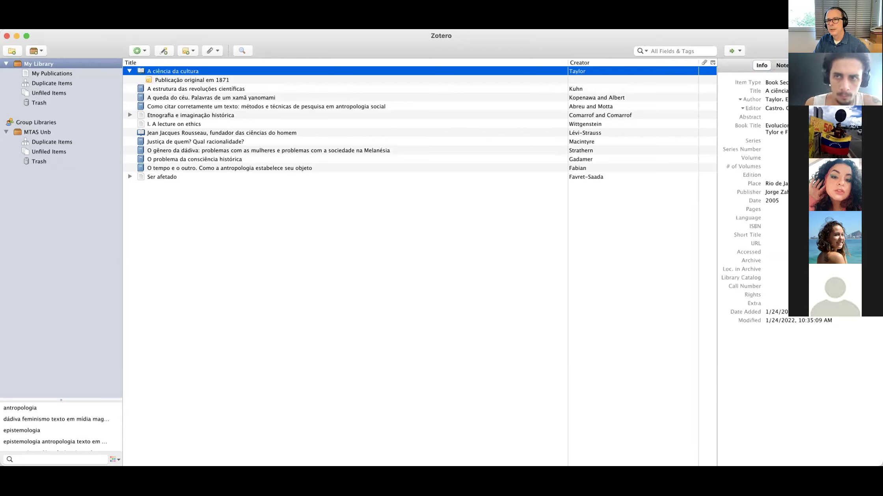
click(783, 65)
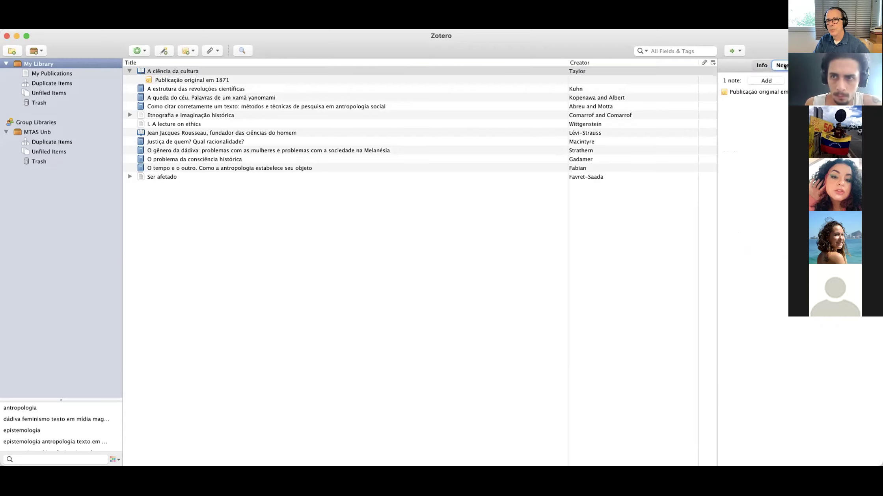
click(766, 80)
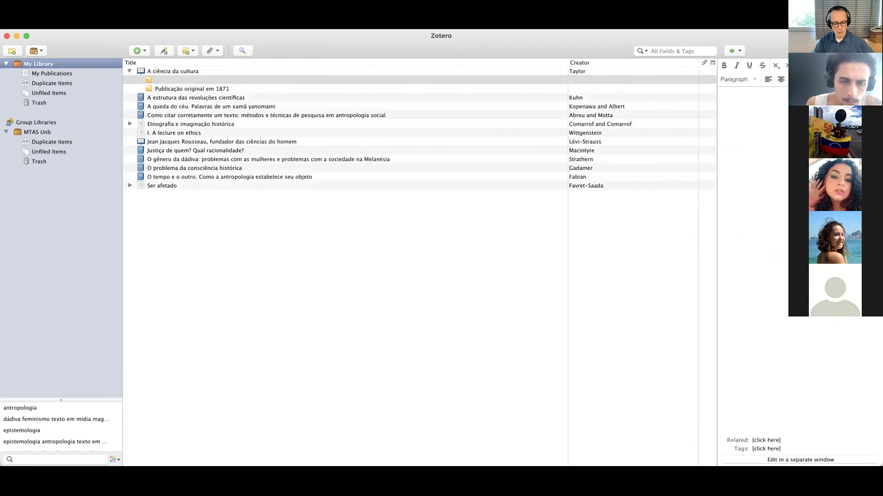
text(Quand)
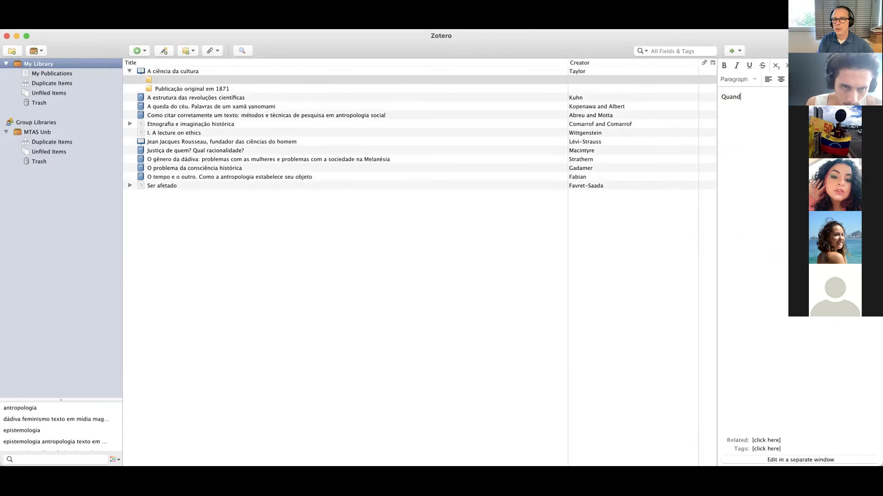
text(o li o texto )
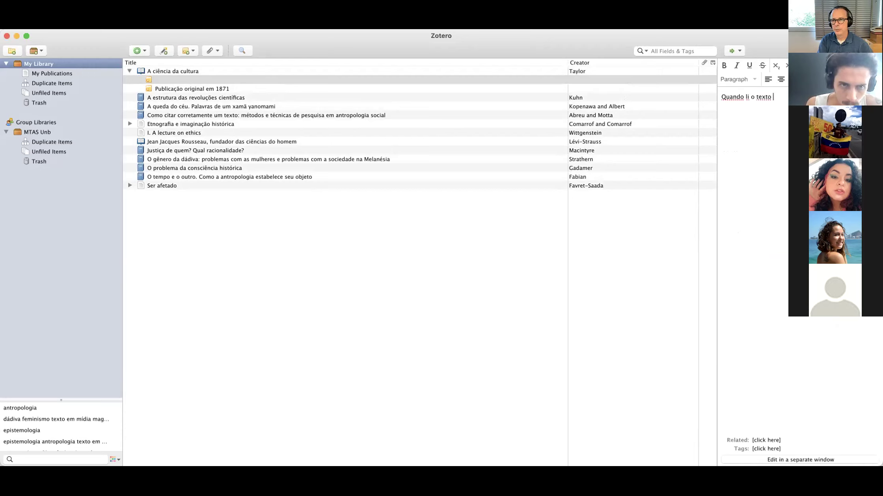
text(pela primeira foi em)
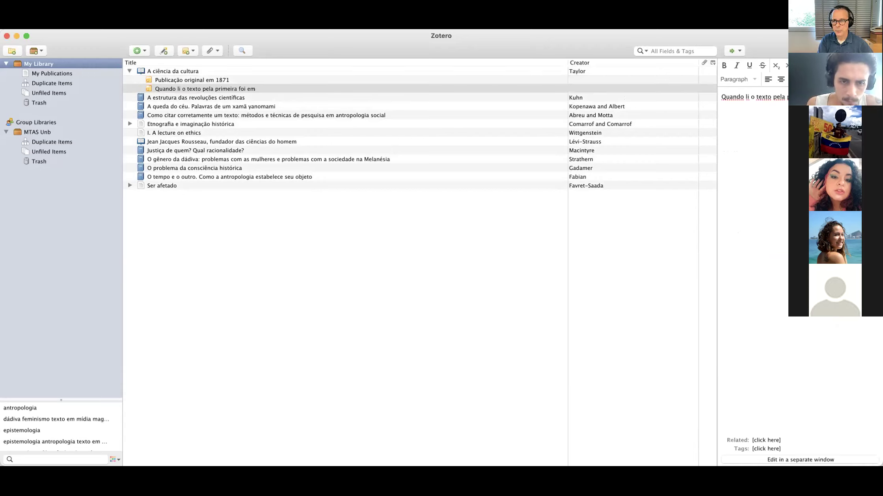
Continue the note with "Teoria Antropológica 1. Tive uma impressão muito ruim do texto. Ele é considerado um clássico, todavia..."
text(Antropológica 1. Tive u)
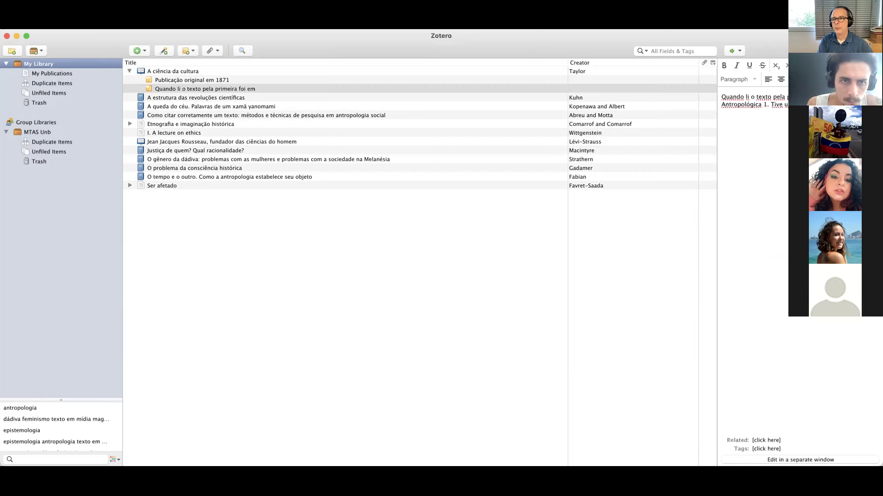
text(tex)
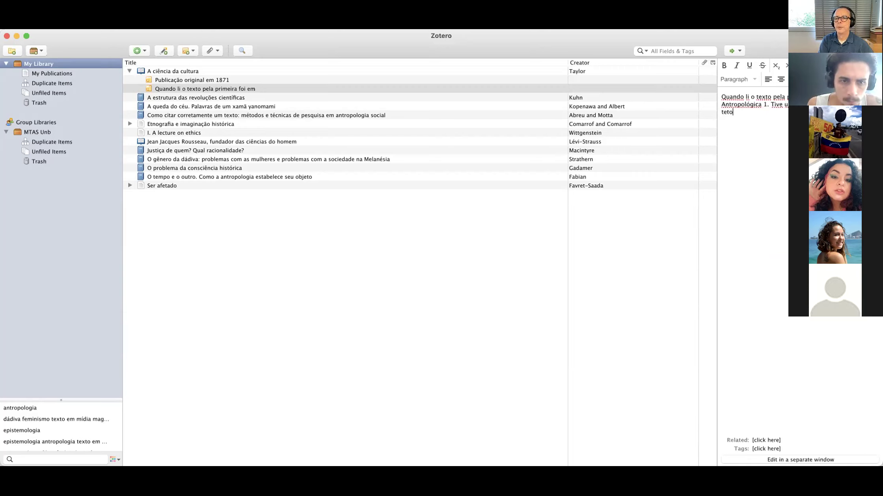
text(to. Ele é co)
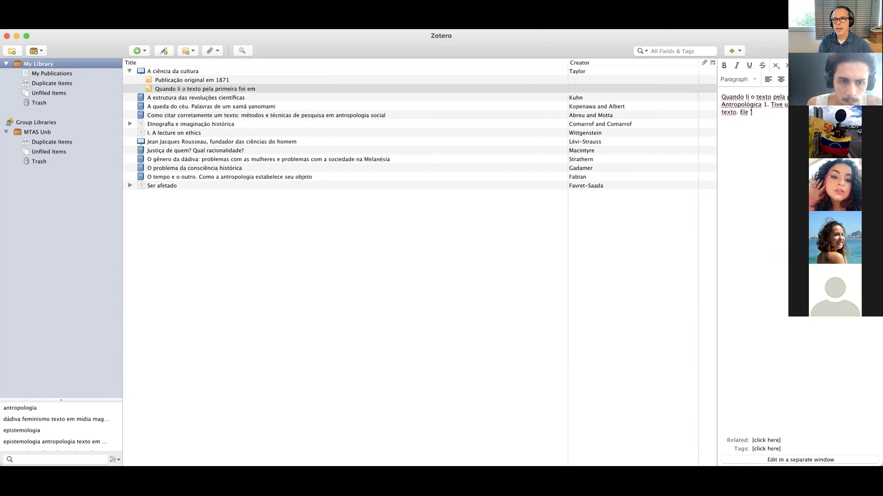
text(nsiderado)
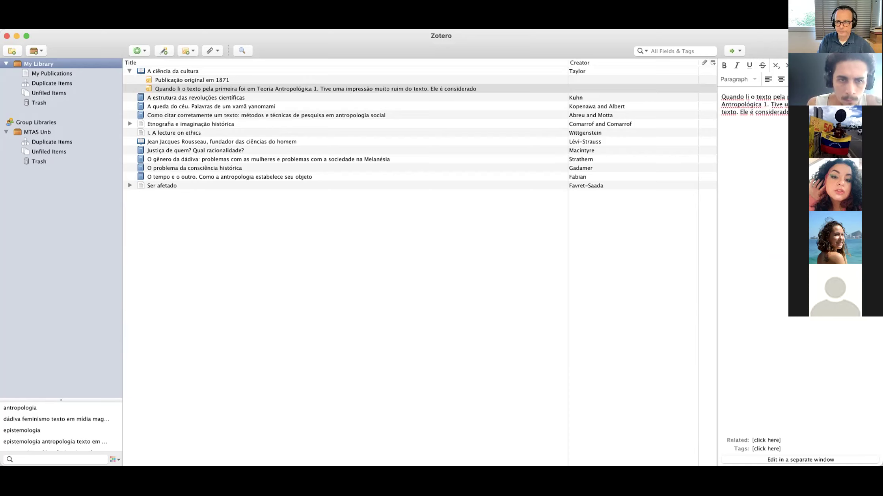
Open the second note of "A ciência da cultura" for editing in a separate window and move that window beside the library list
click(807, 459)
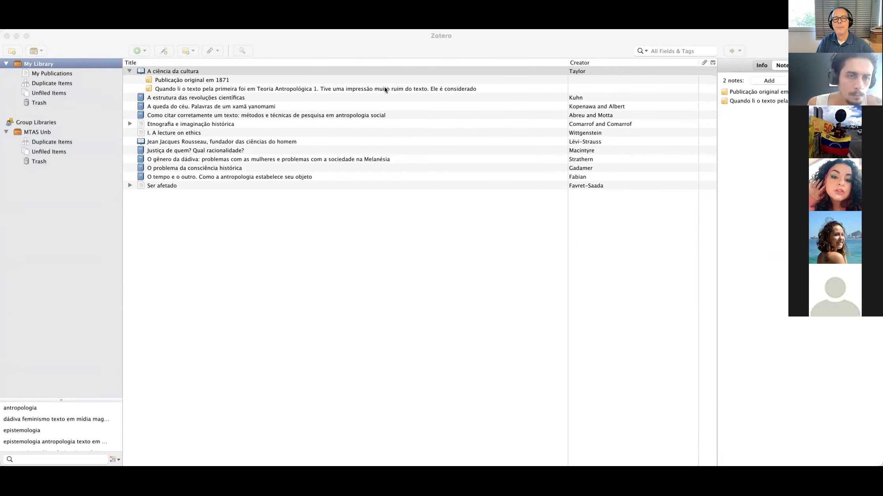
click(426, 107)
click(773, 102)
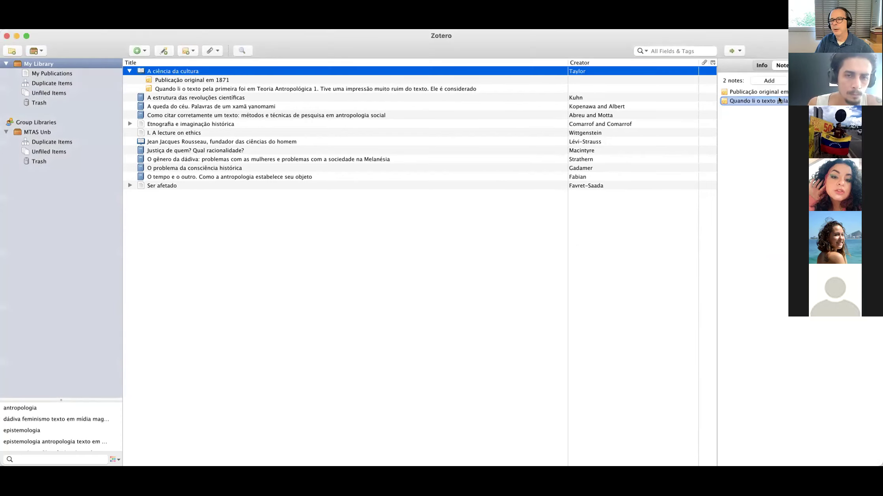
click(772, 449)
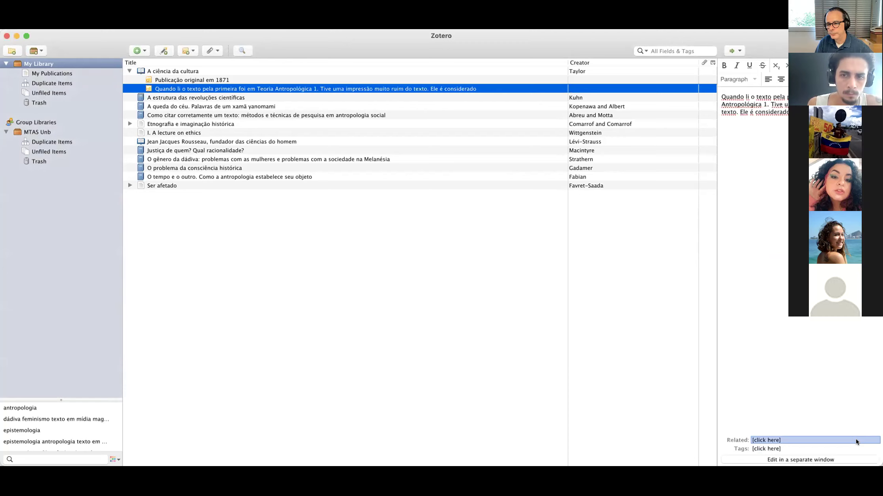
click(780, 453)
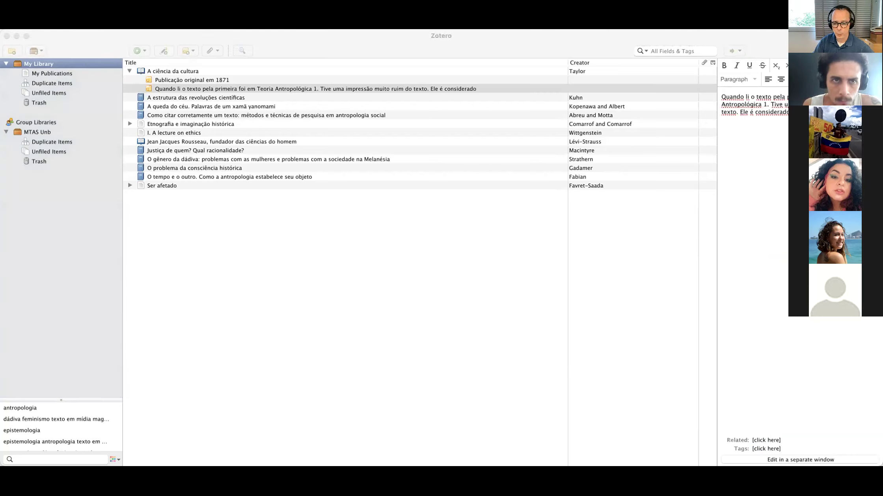
click(786, 338)
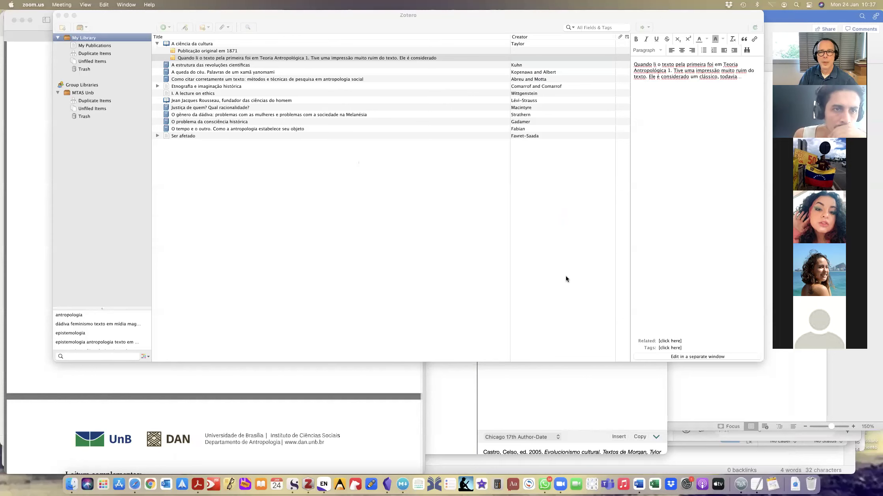
click(690, 337)
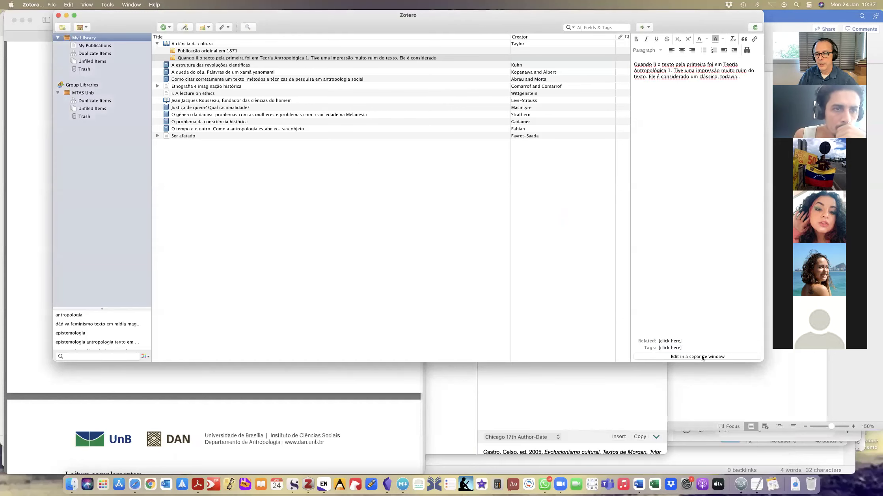
click(702, 357)
drag(515, 52, 717, 22)
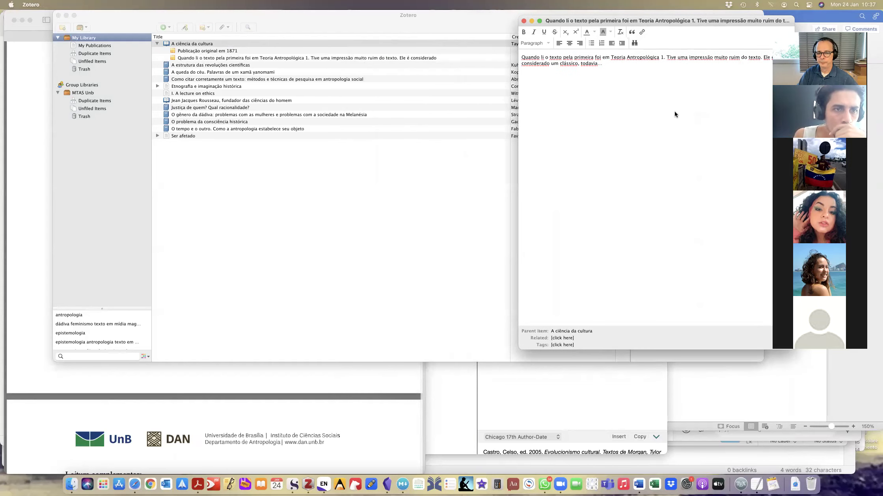
Switch to EndNote, open the attached castro-c-evolucionismo-cultural.pdf and view its cover alongside the note window
click(325, 476)
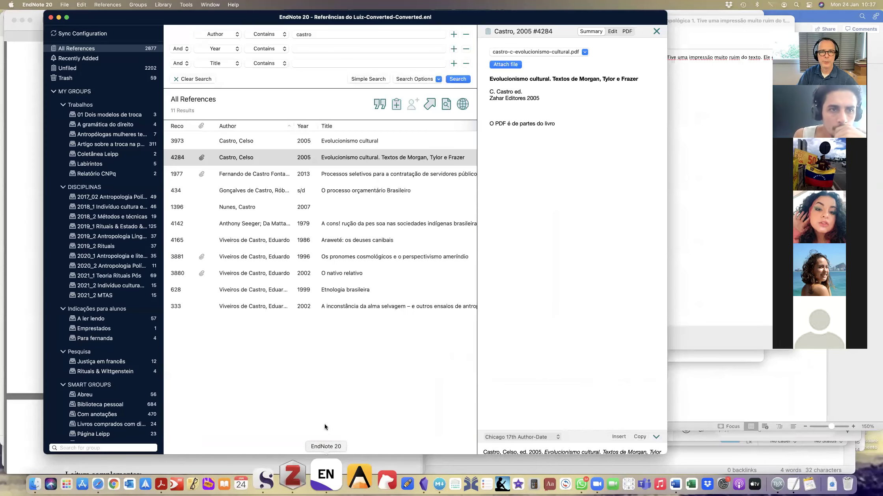
click(584, 52)
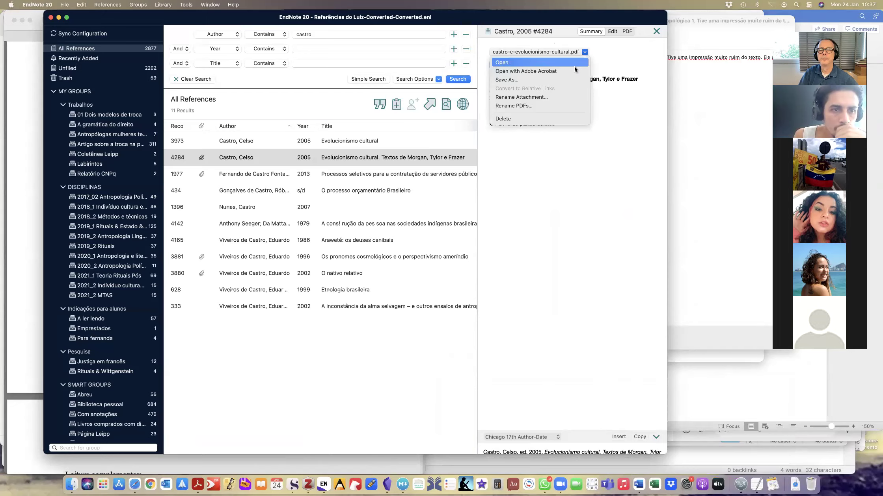
click(572, 65)
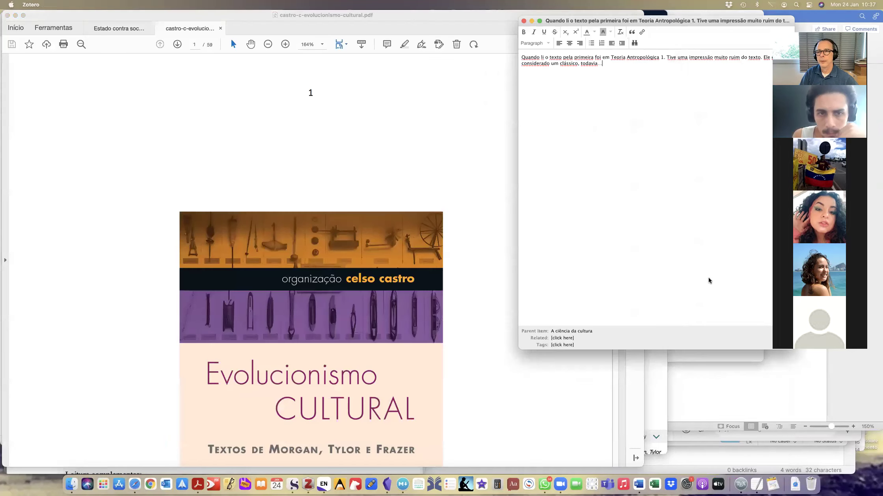
scroll(425, 306, down, 6)
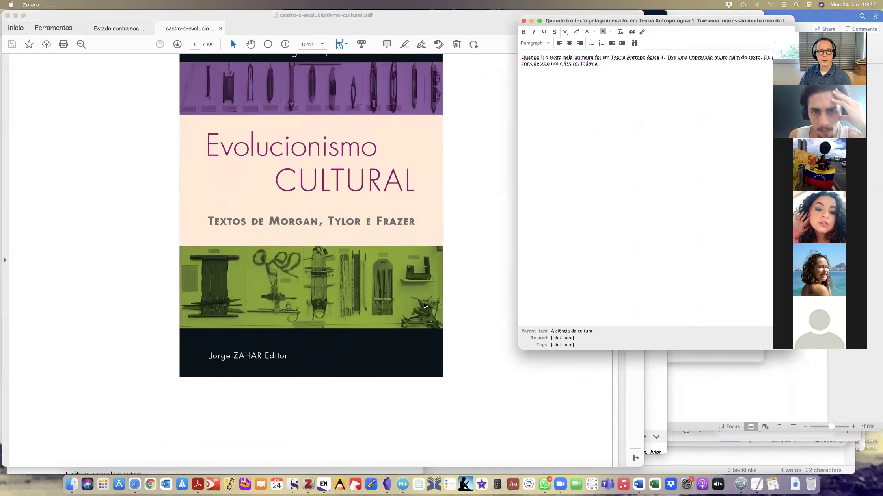
Copy the page 4 paragraph beginning "A construção de tradições e o estabelecimento de" from the PDF into the note, below its existing text
scroll(425, 306, down, 10)
scroll(426, 306, down, 12)
scroll(426, 306, down, 12)
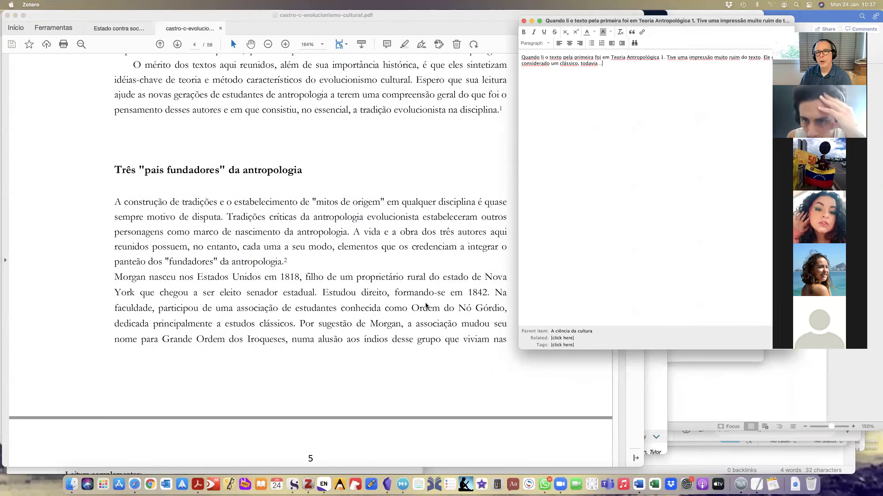
scroll(425, 305, down, 1)
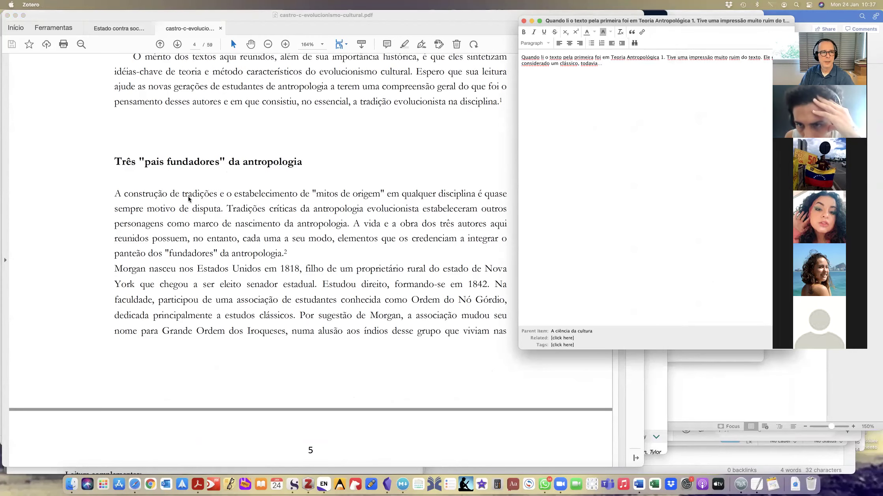
click(155, 198)
drag(114, 193, 292, 250)
click(676, 99)
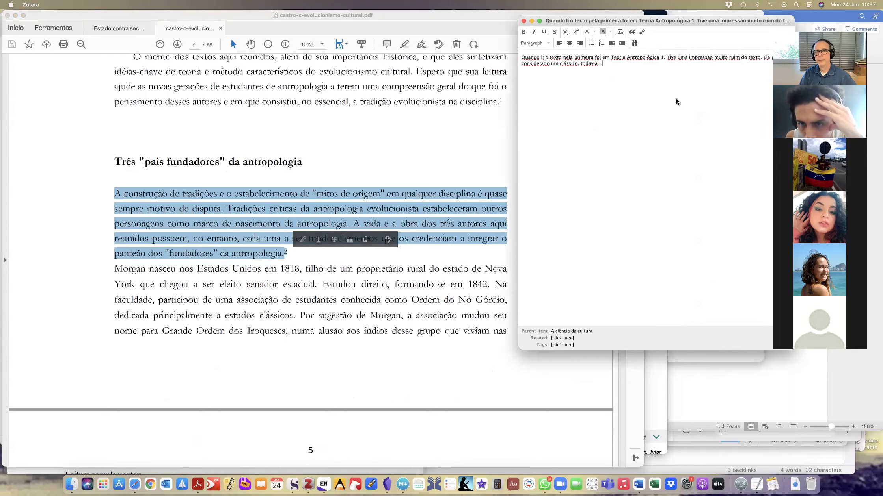
key(Return)
key(Return)
text(A constru  o de tradi  es e o estabelecimento de "mitos de origem" em qualquer disciplina   quase sempre motivo de disputa. Tradi  es cr  ticas da antropologia evolucionista estabeleceram outros personagens como marco de nascimento da antropologia. A vida e a obra dos tr  s autores aqui reunidos possuem, no entanto, cada uma a seu modo, elementos que os credenciam a integrar o pante  o dos "fundadores" da antropologia.2)
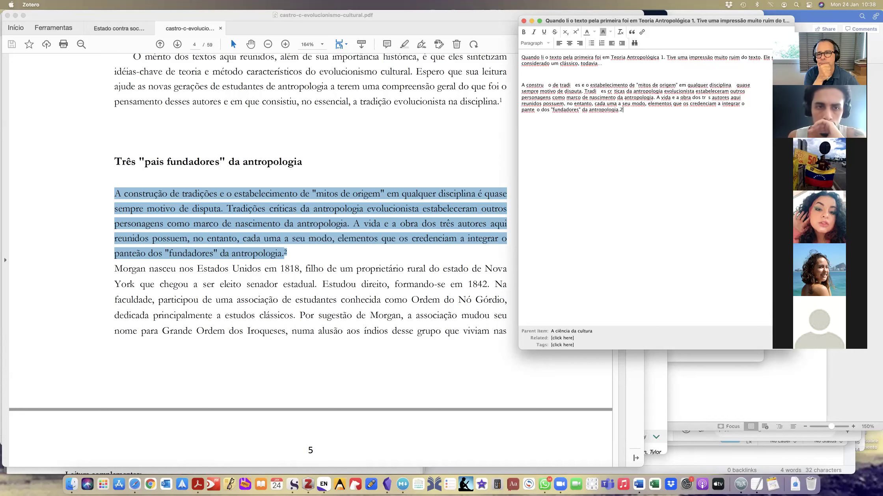
Close the separate note window and enlarge the Zotero library window
drag(670, 20, 472, 52)
drag(435, 36, 747, 21)
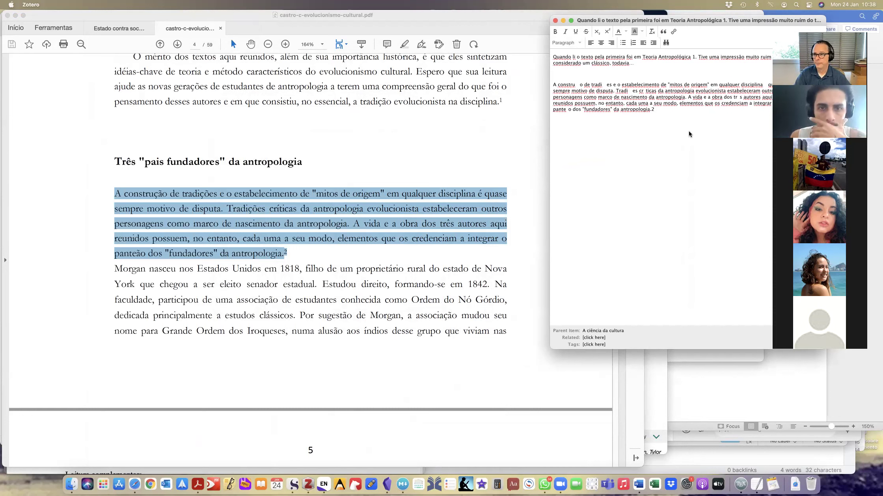
click(555, 20)
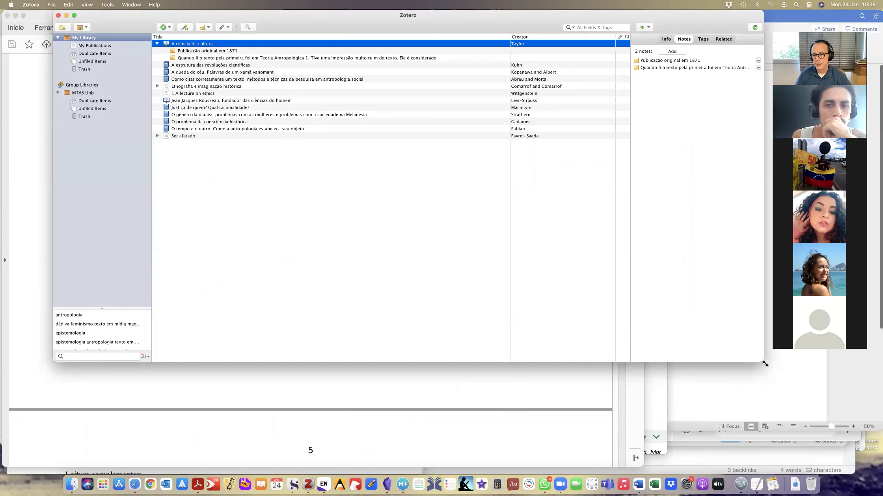
drag(761, 361, 793, 425)
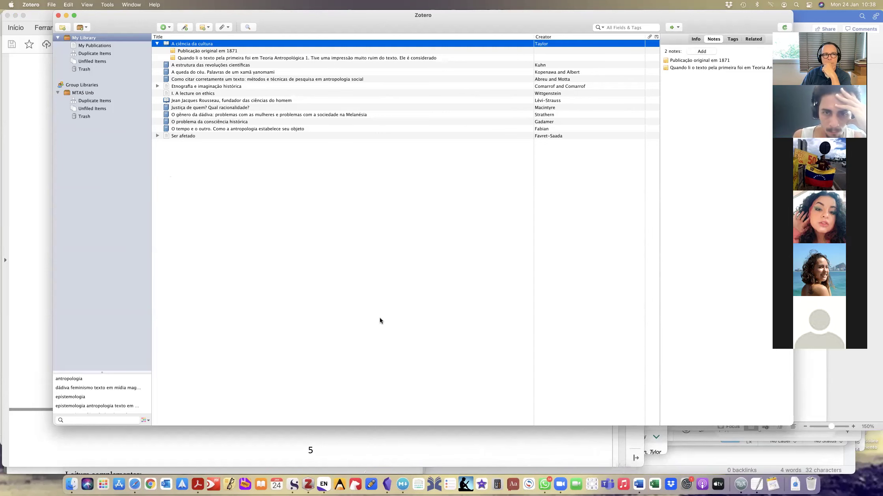
Create a new collection named "Teoria Antropológica 1" in My Library
click(79, 38)
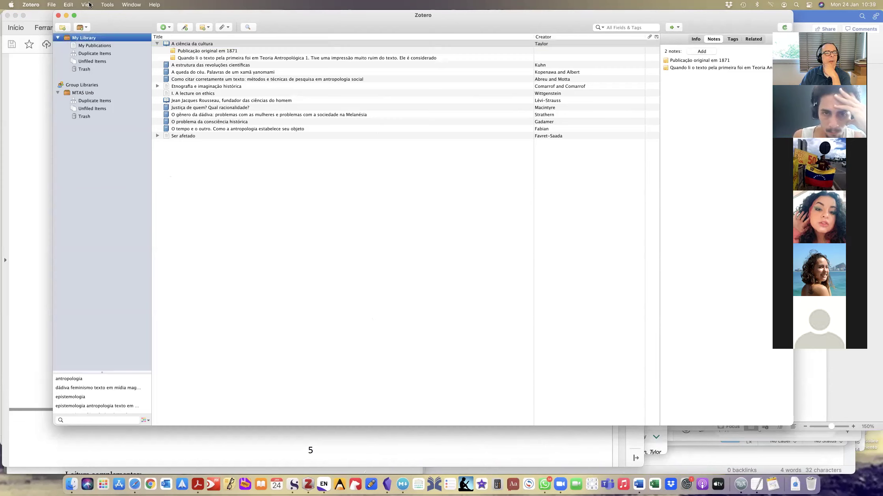
click(52, 5)
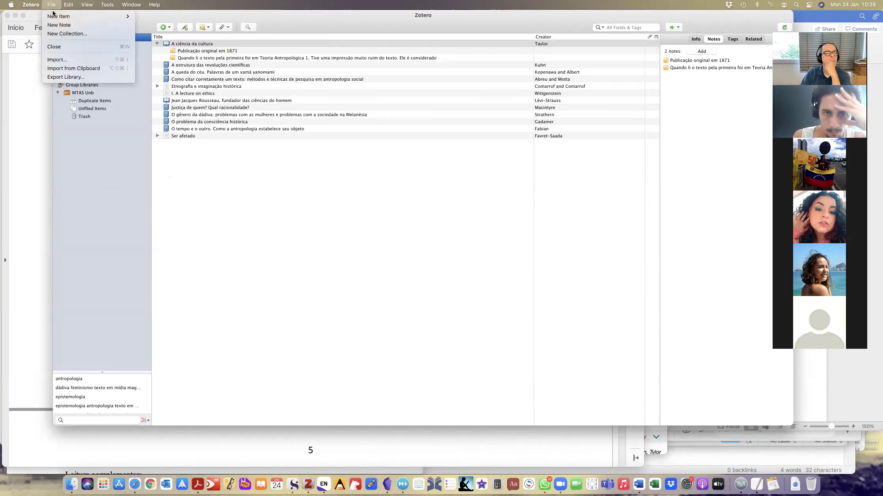
mouse_move(56, 18)
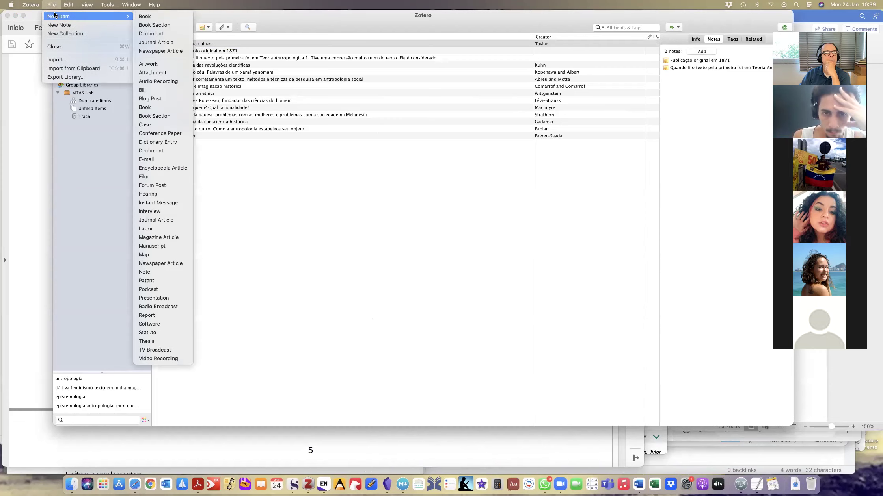
click(58, 34)
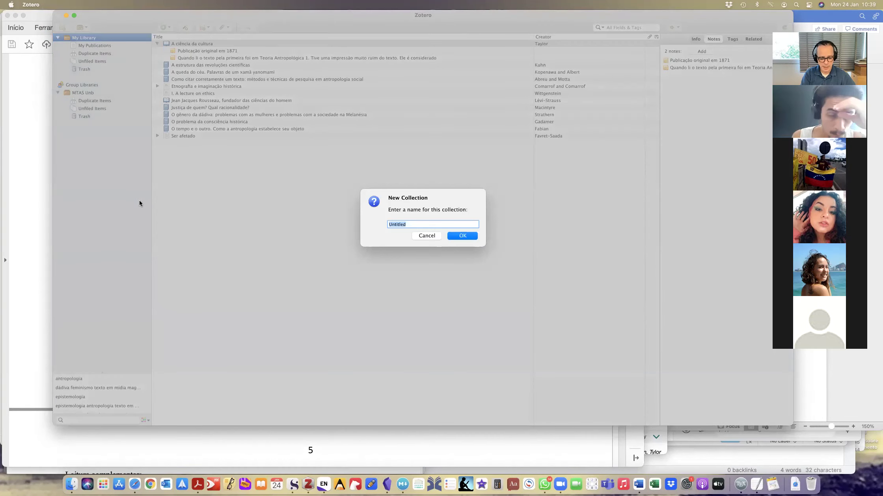
text(Toria A)
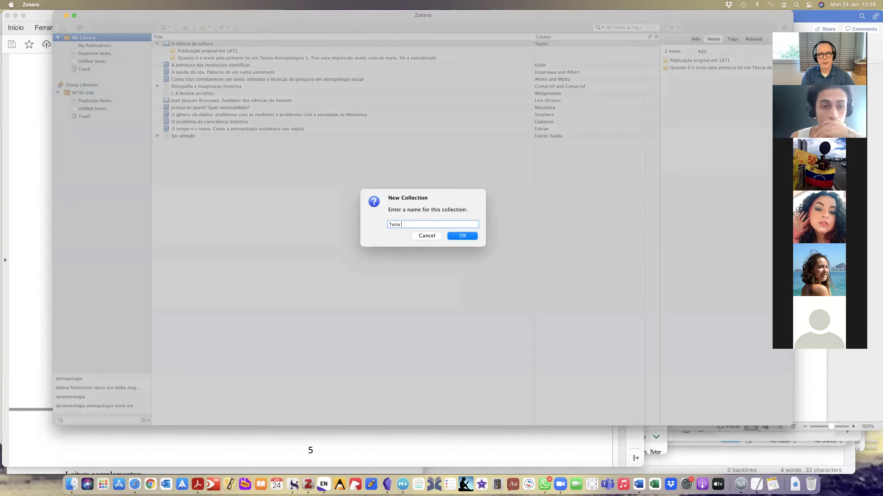
key(BackSpace)
key(BackSpace)
key(BackSpace)
key(BackSpace)
key(BackSpace)
key(BackSpace)
key(BackSpace)
text(Teto)
key(BackSpace)
key(BackSpace)
key(BackSpace)
key(BackSpace)
text(oria Antropológica 1)
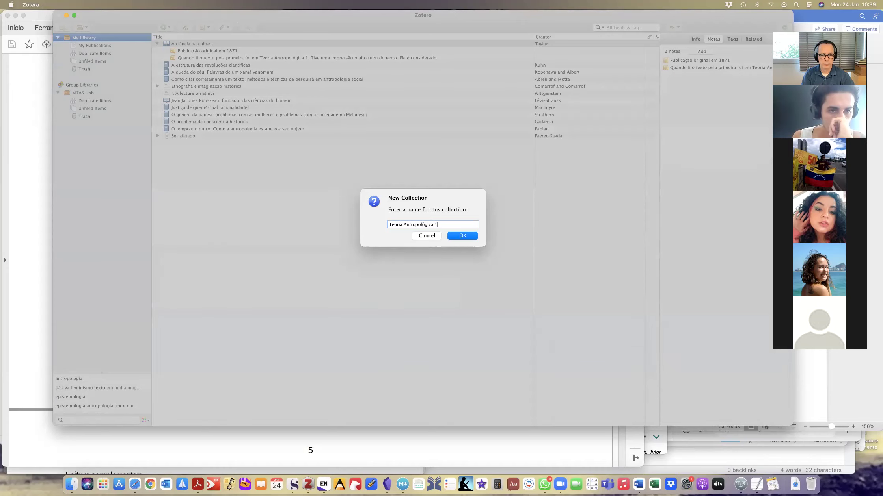
key(Return)
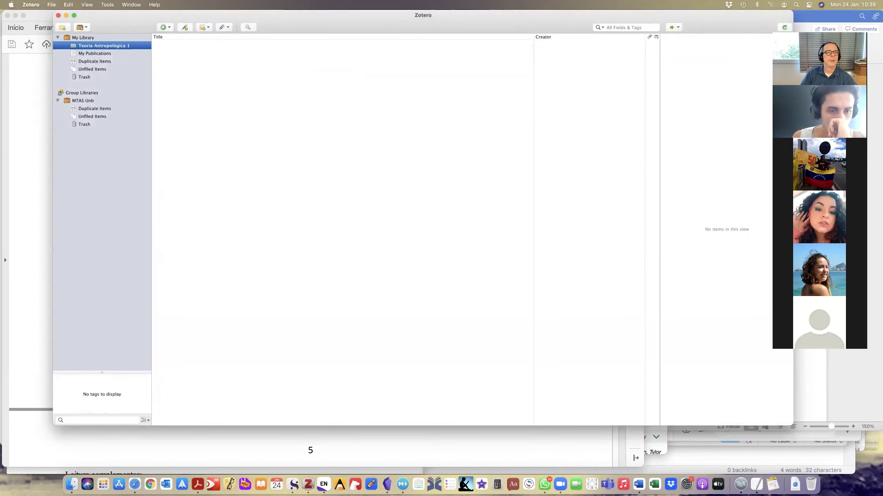
Add "A ciência da cultura" from My Library to the Teoria Antropológica 1 collection and select it there
click(71, 38)
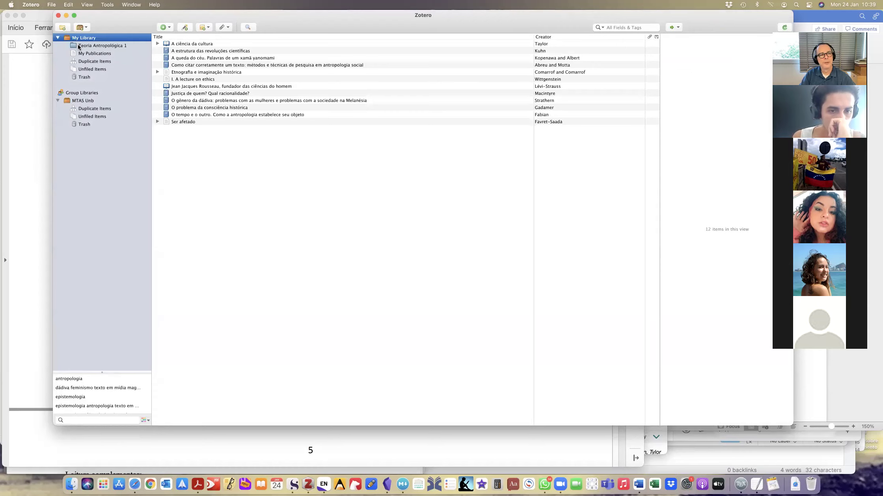
click(78, 46)
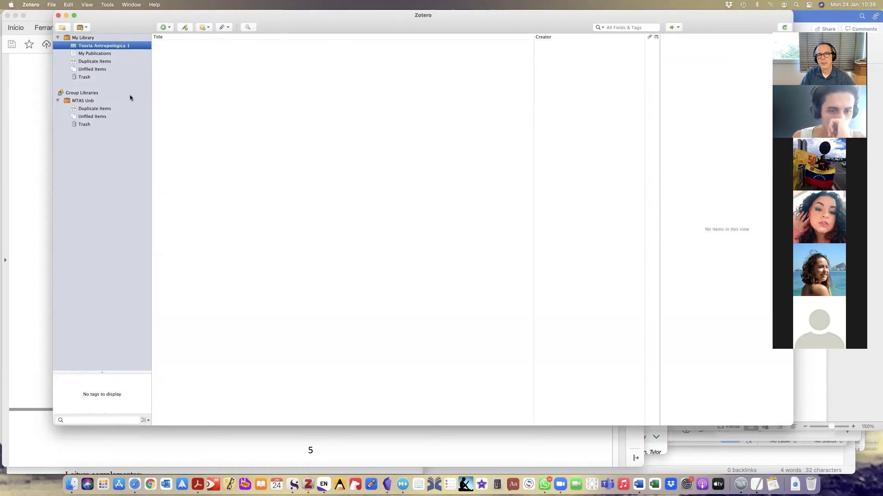
click(86, 38)
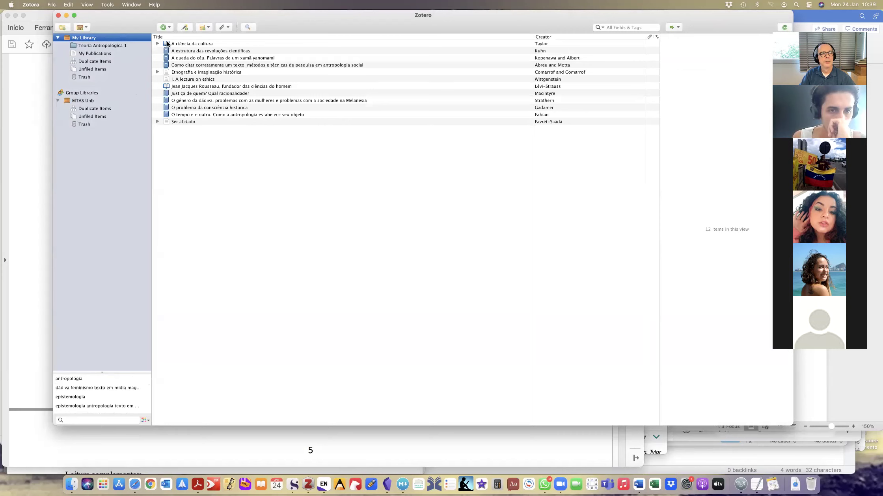
click(165, 43)
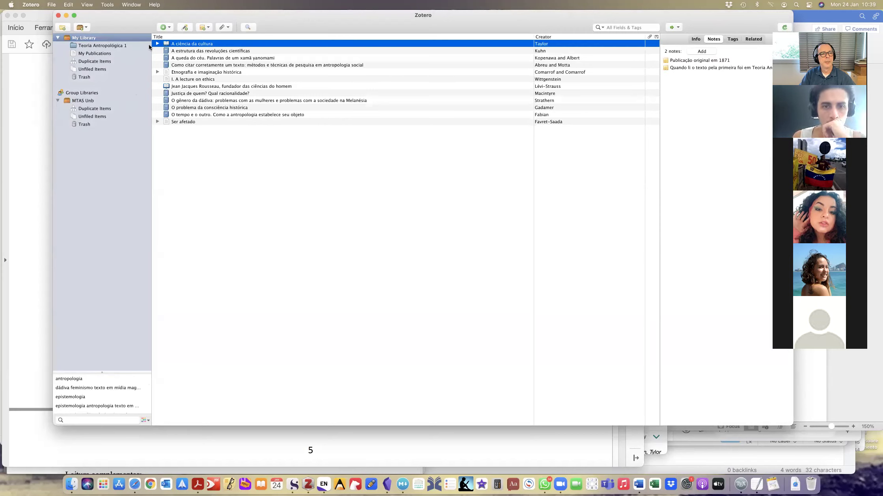
drag(155, 43, 112, 45)
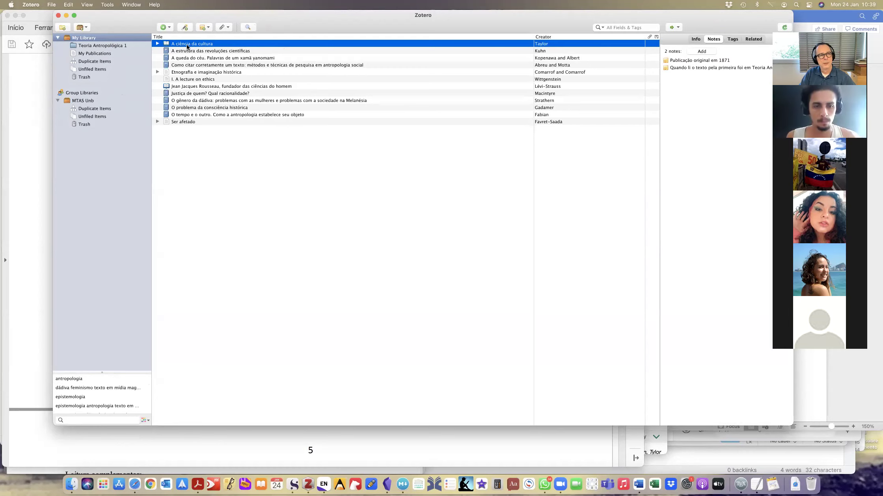
click(84, 46)
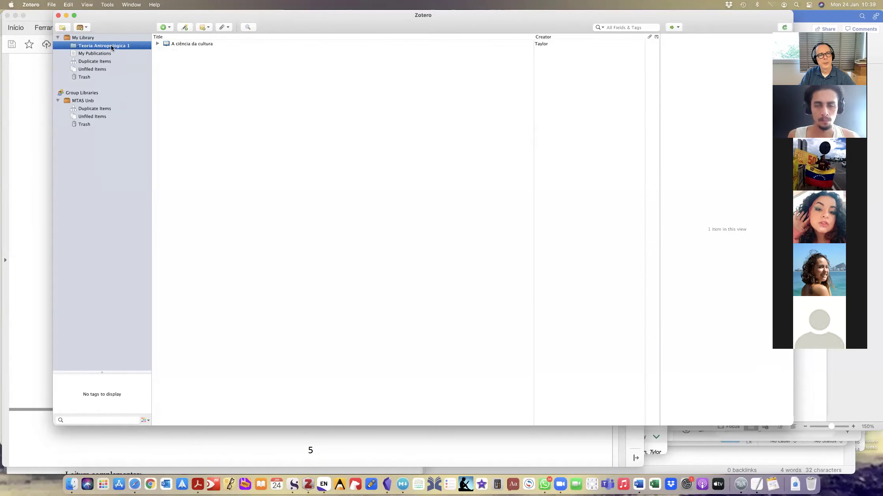
click(191, 43)
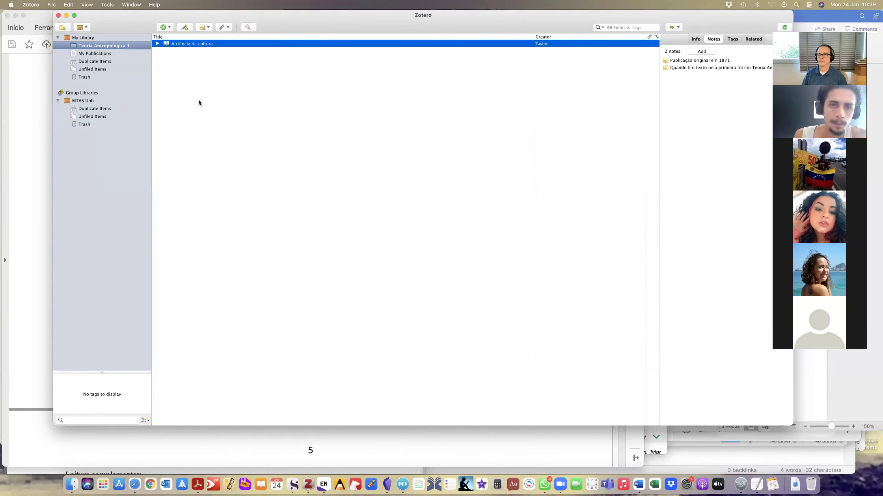
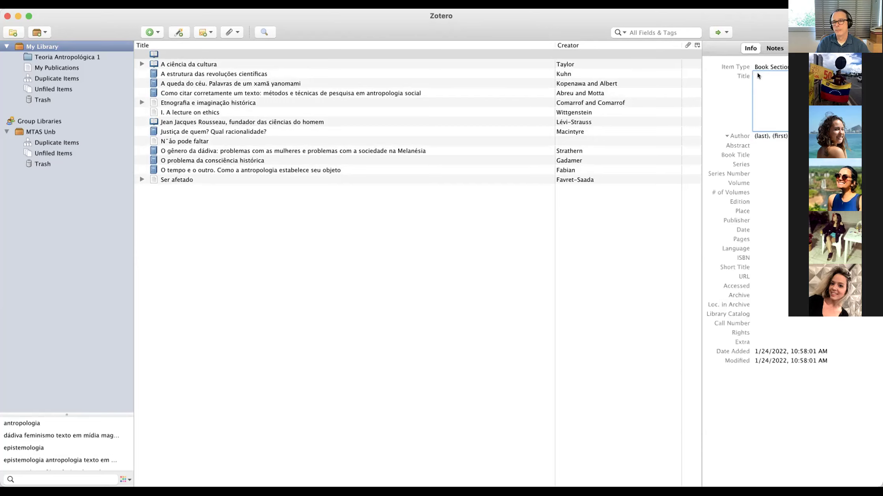
Enter "A propósito da poesia como método sociológico" as the title of the new book section
text(A proposta)
text(ológi)
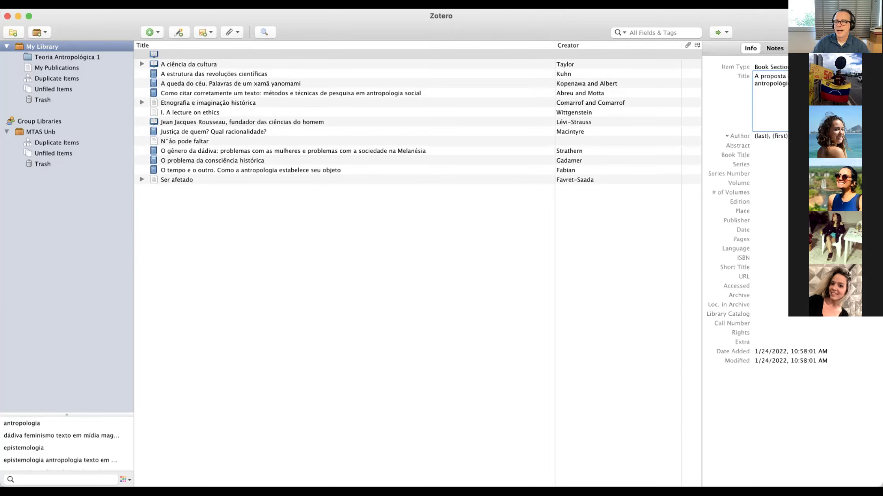
double_click(774, 75)
text(propósito)
key(shift+Down)
key(Delete)
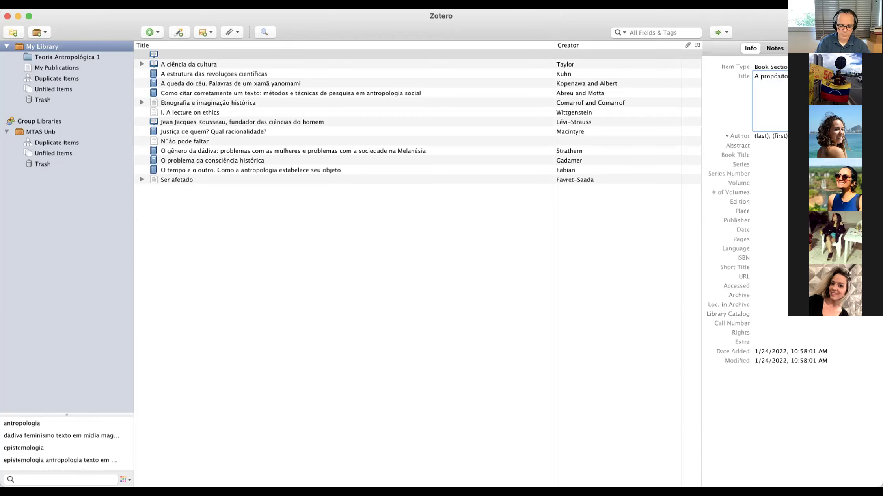
text(sociológico)
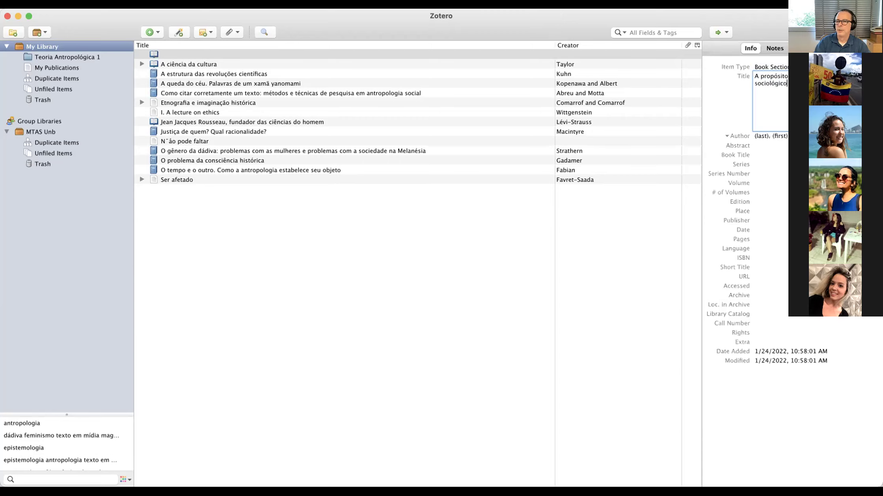
Enter the book section's author with the last name Bastide, followed by the first name
click(765, 135)
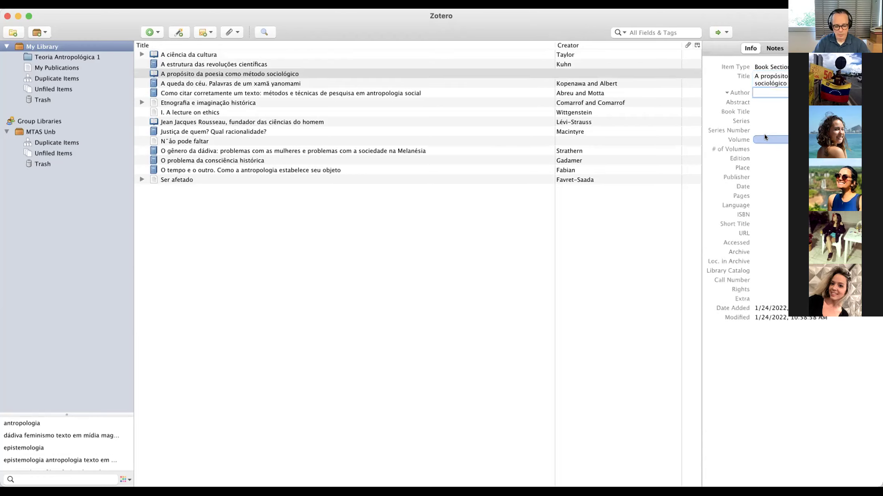
text(Bastide)
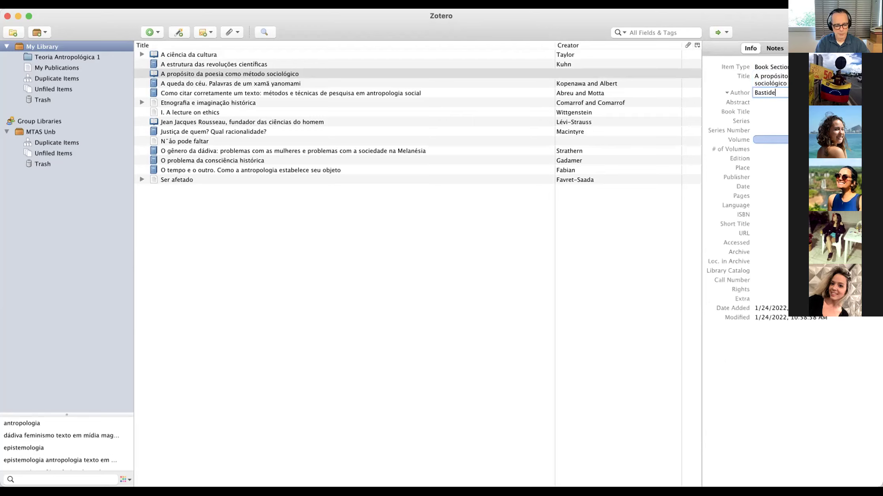
key(Tab)
text(Ro)
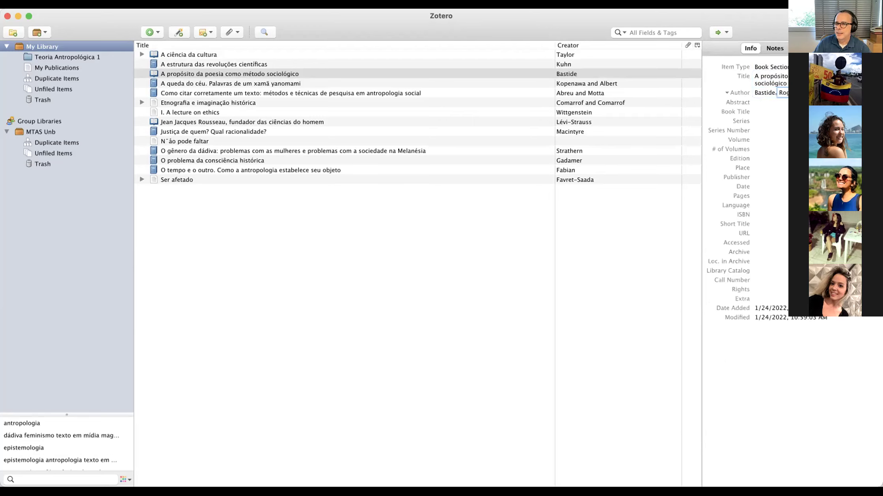
key(Tab)
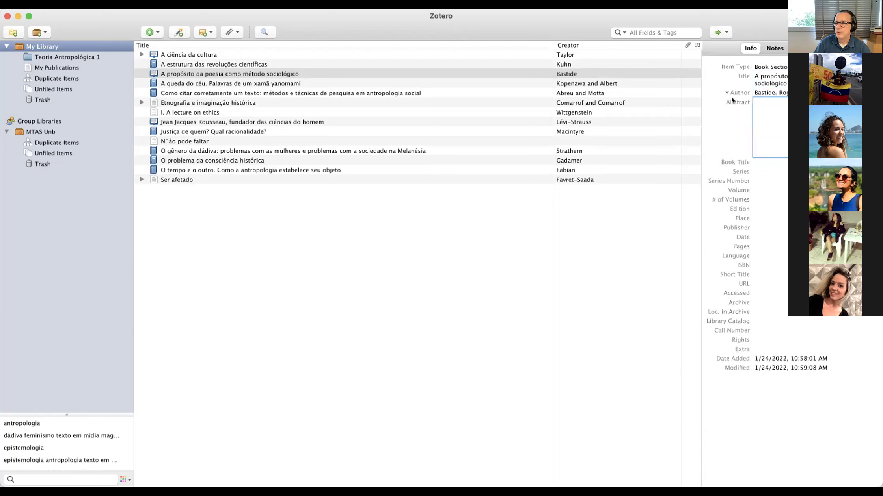
Add a second creator to the Bastide book section with the role Editor, last name Queiroz and first name M
click(872, 92)
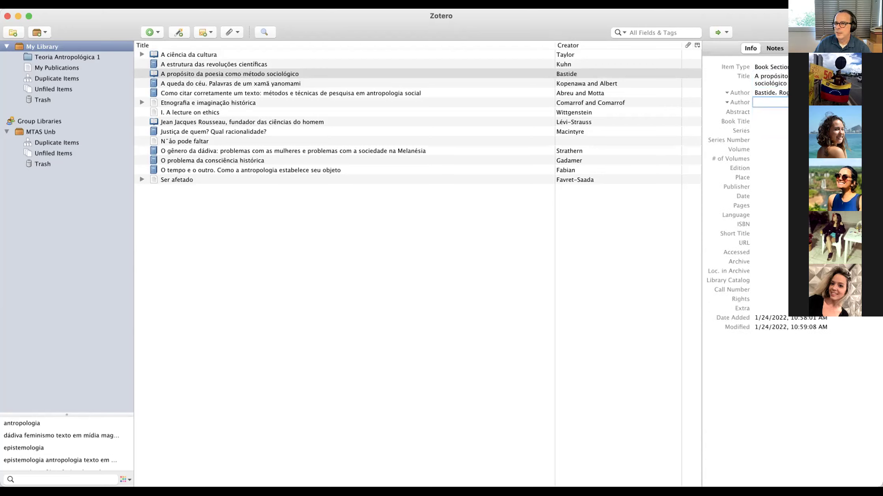
click(738, 99)
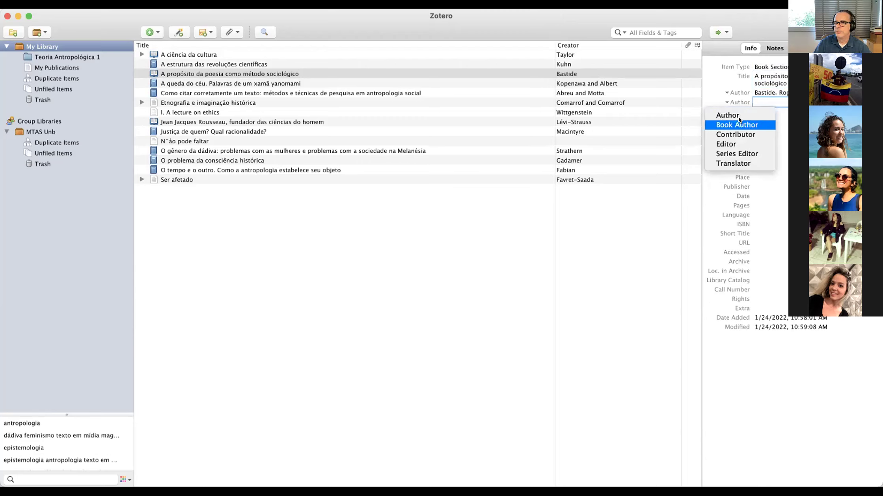
click(741, 145)
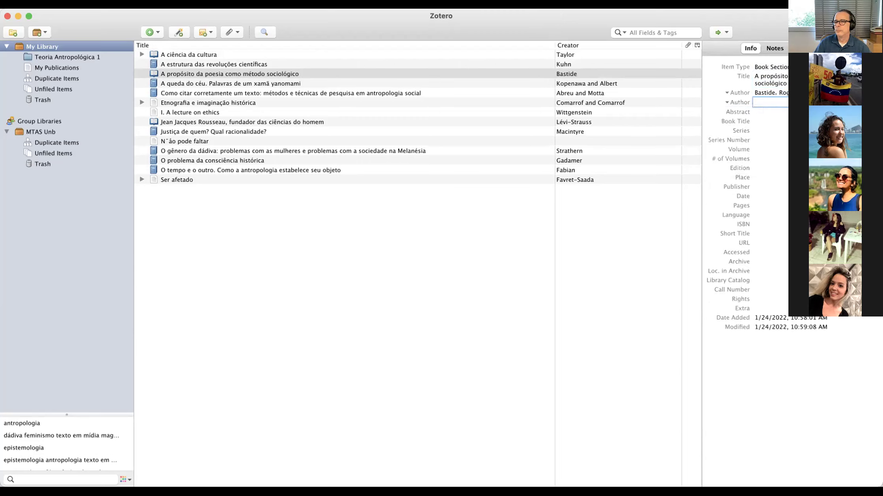
click(763, 102)
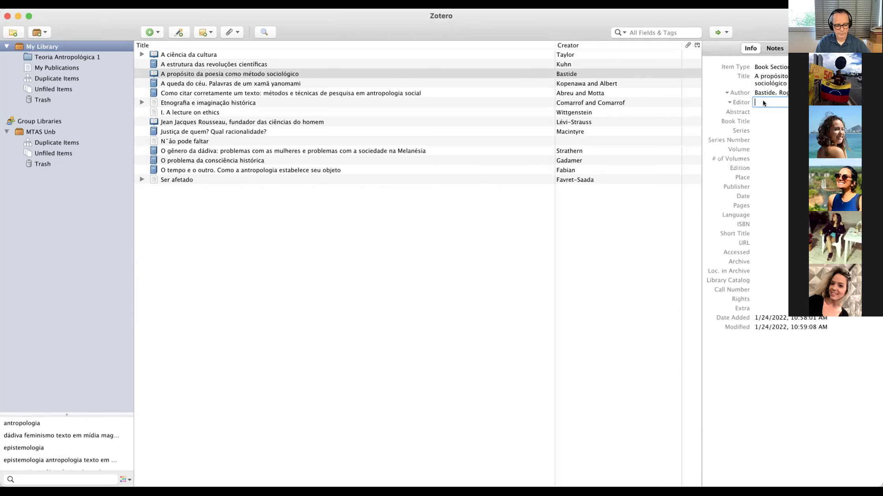
text(Queiro)
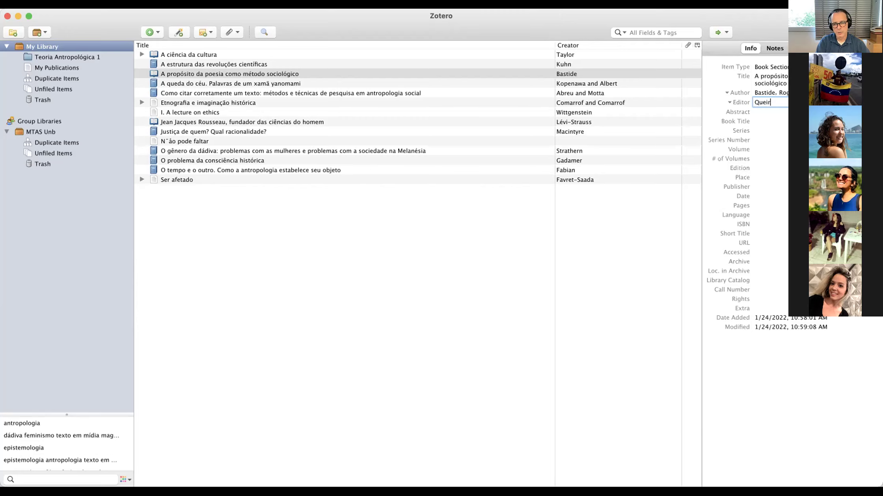
text(oz)
key(Tab)
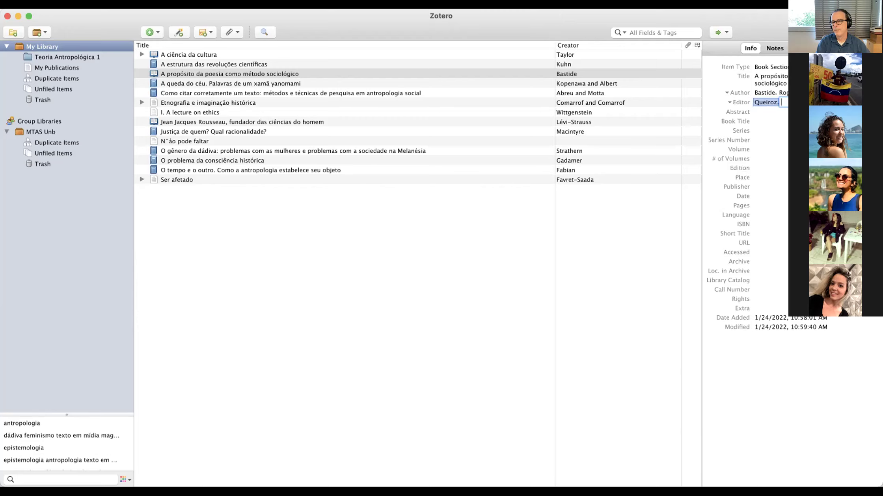
text(M.)
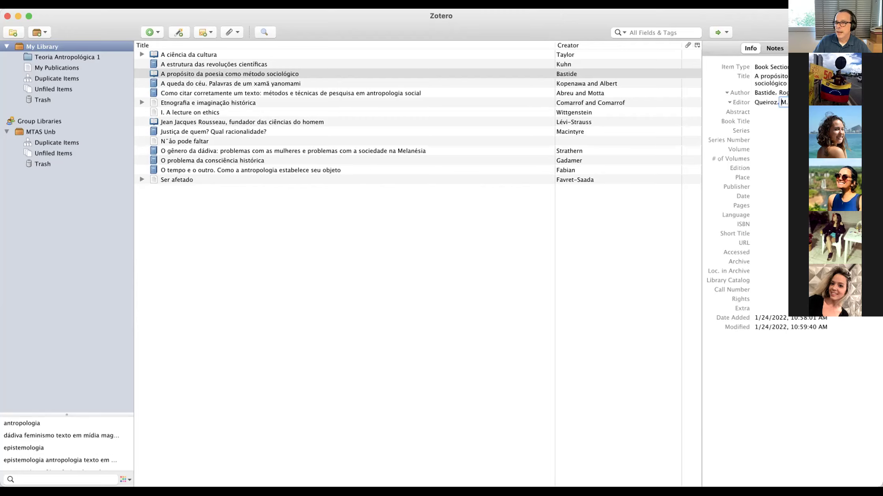
click(767, 120)
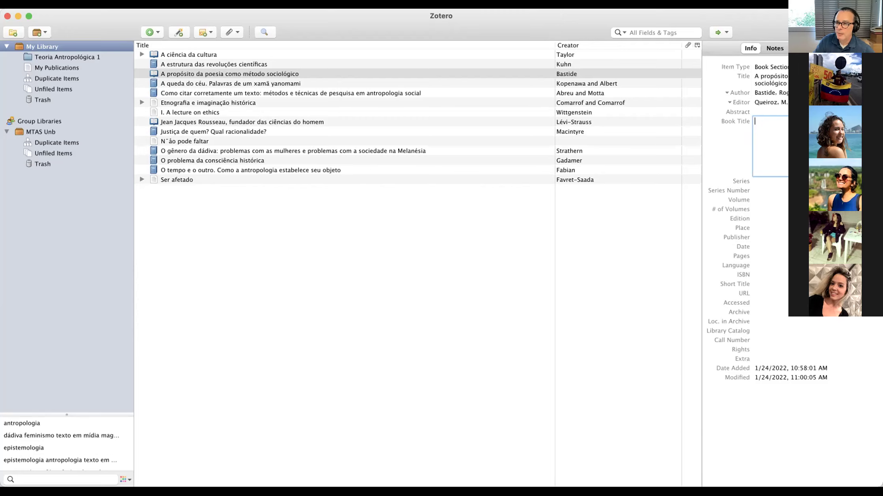
key(shift+Tab)
key(shift+Tab)
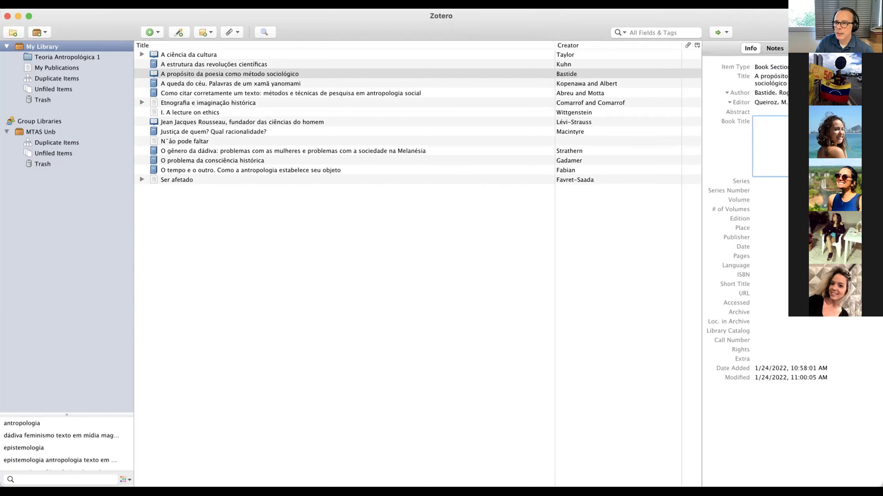
key(Tab)
key(shift+Tab)
key(shift+Tab)
key(shift+Tab)
key(Tab)
key(Tab)
key(Tab)
key(Tab)
key(Tab)
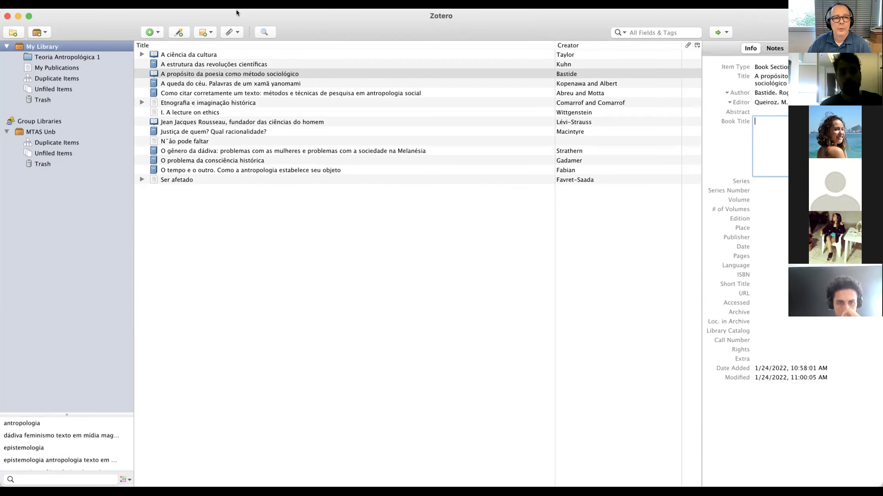
Create a new blank Podcast item in My Library and select it in the item list
click(153, 32)
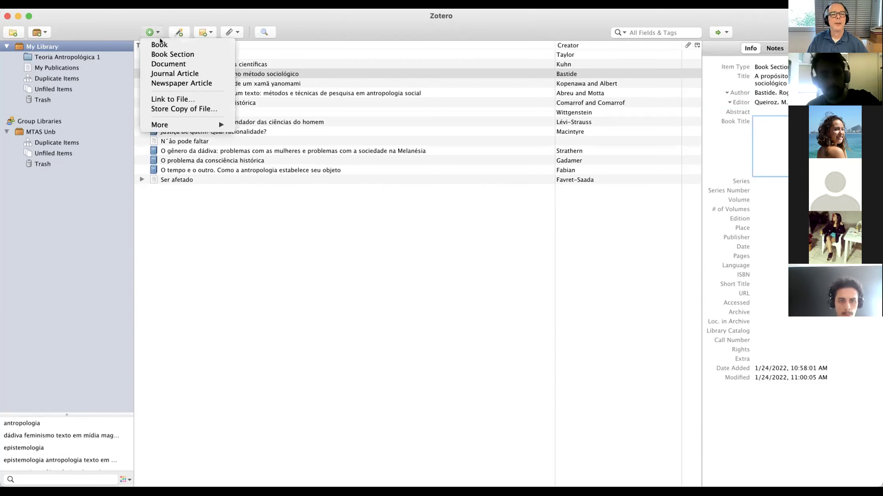
mouse_move(181, 124)
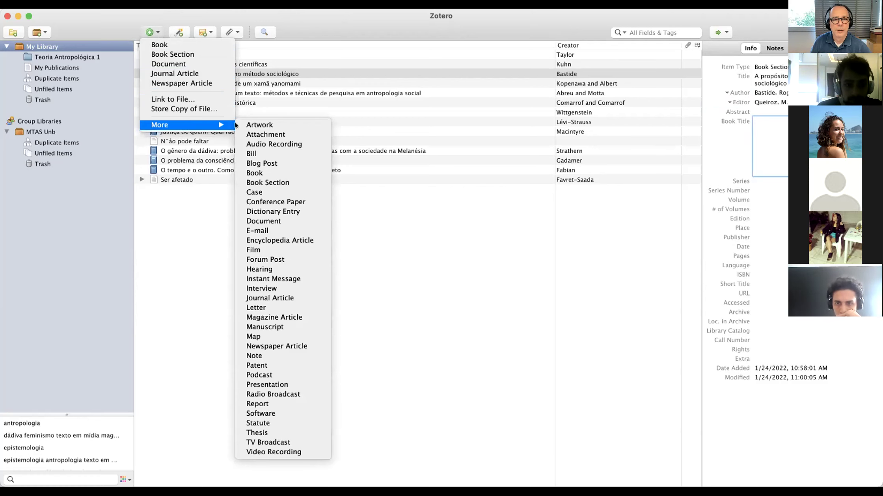
click(286, 373)
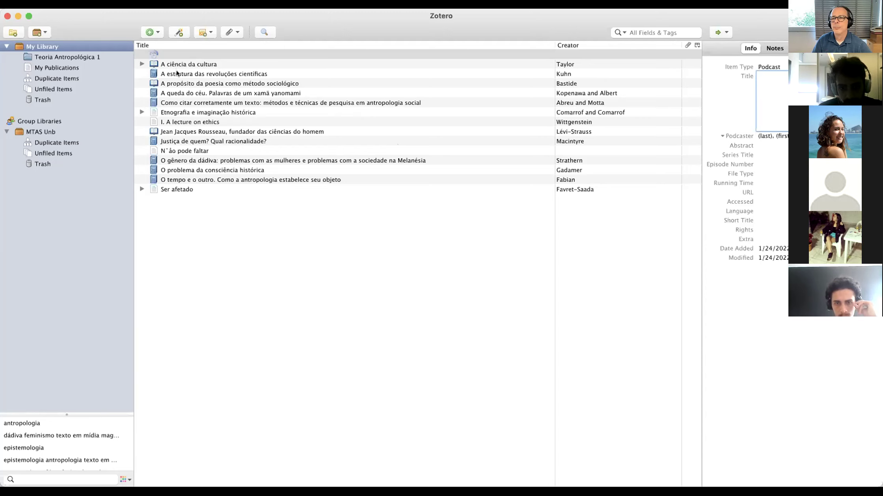
click(172, 52)
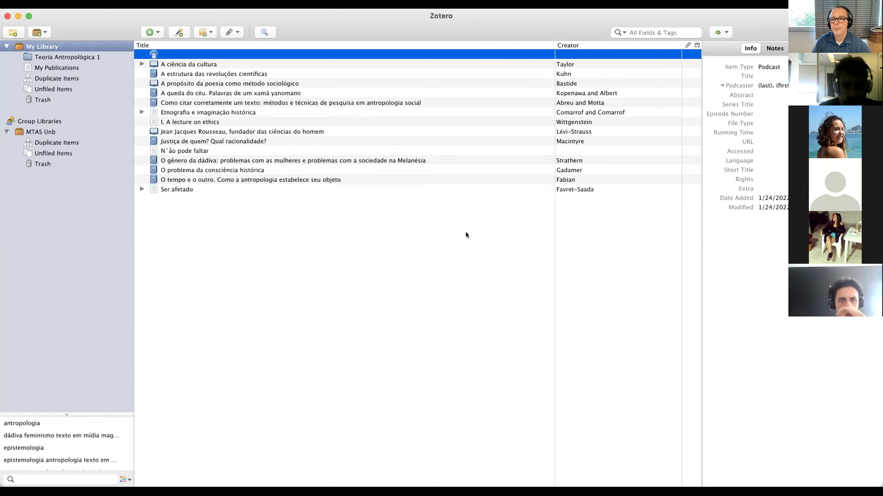
click(157, 31)
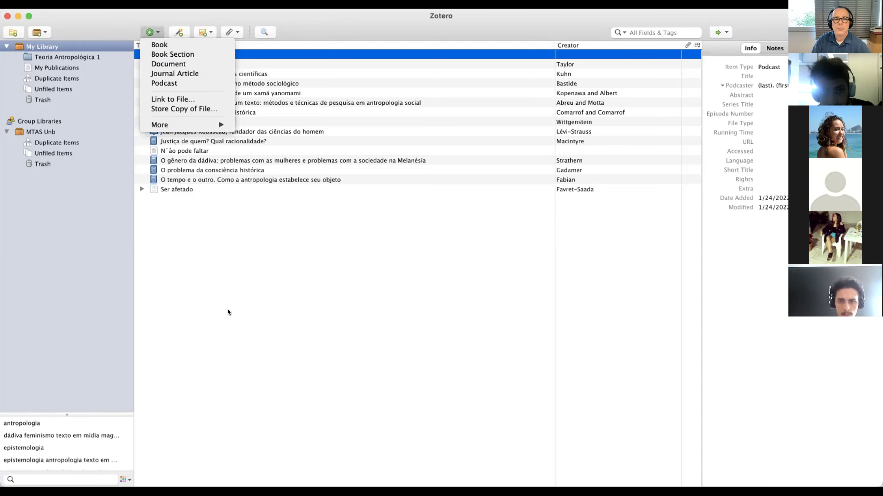
click(343, 304)
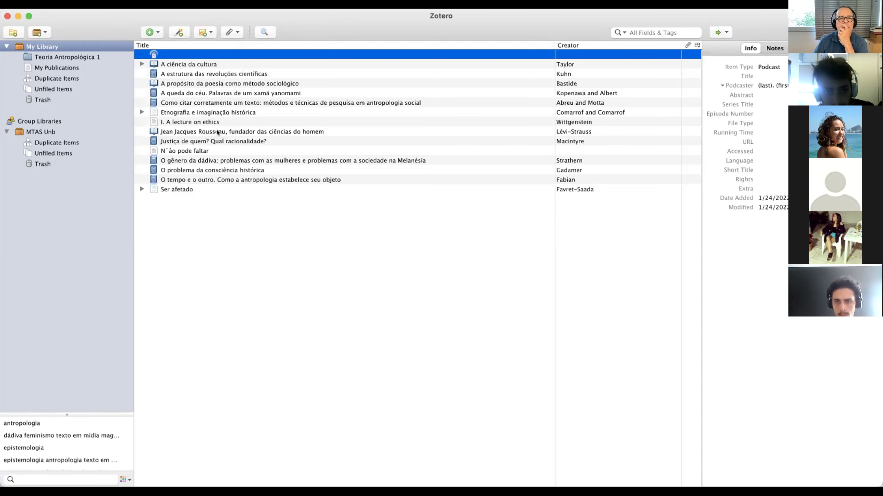
Move the journal article "N˜ão pode faltar" from My Library to the Trash
click(212, 151)
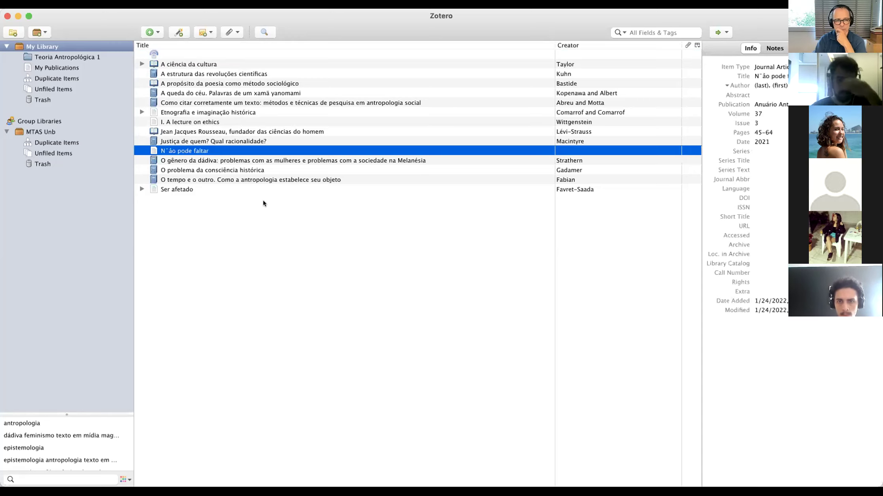
key(Delete)
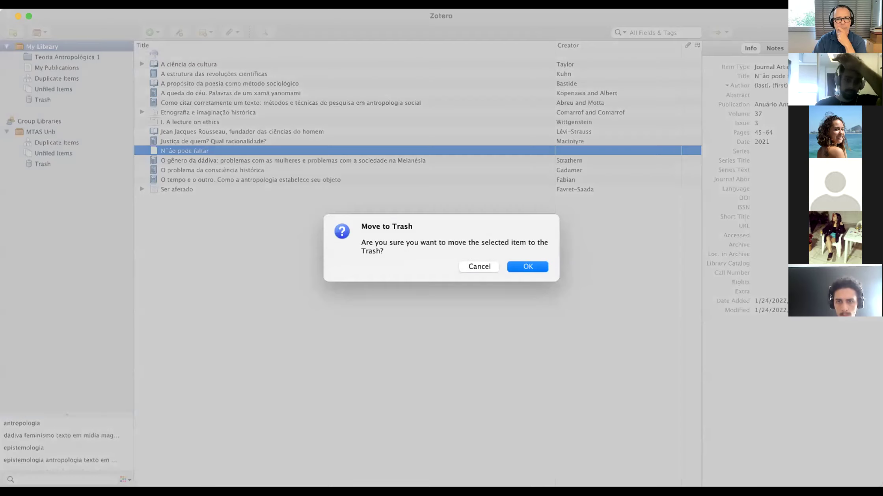
click(528, 266)
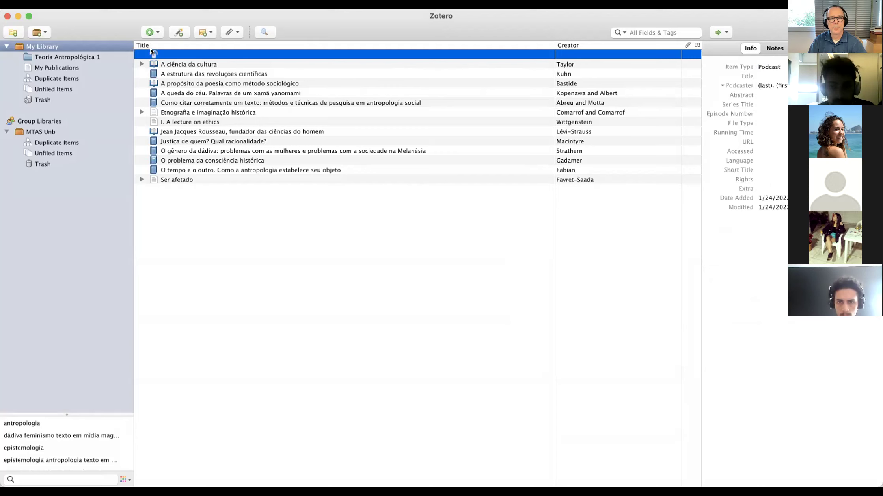
Change the item type of the blank podcast entry to Book Section and open its title for editing
click(770, 67)
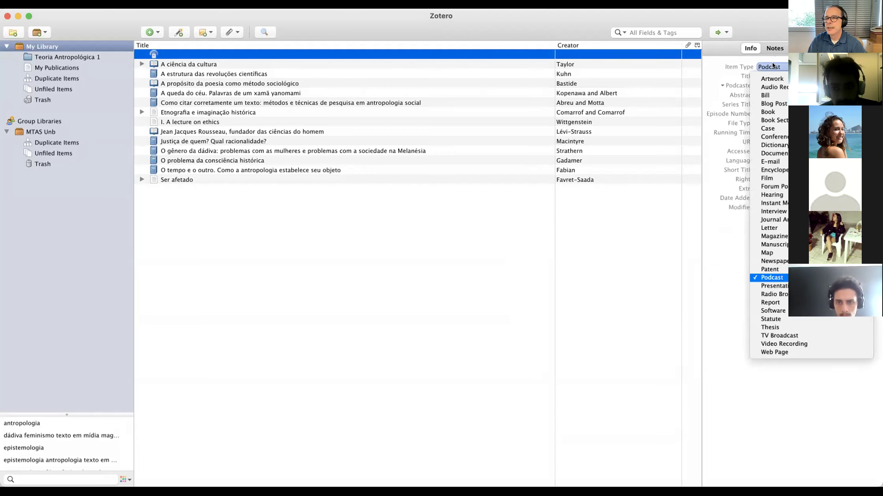
click(773, 120)
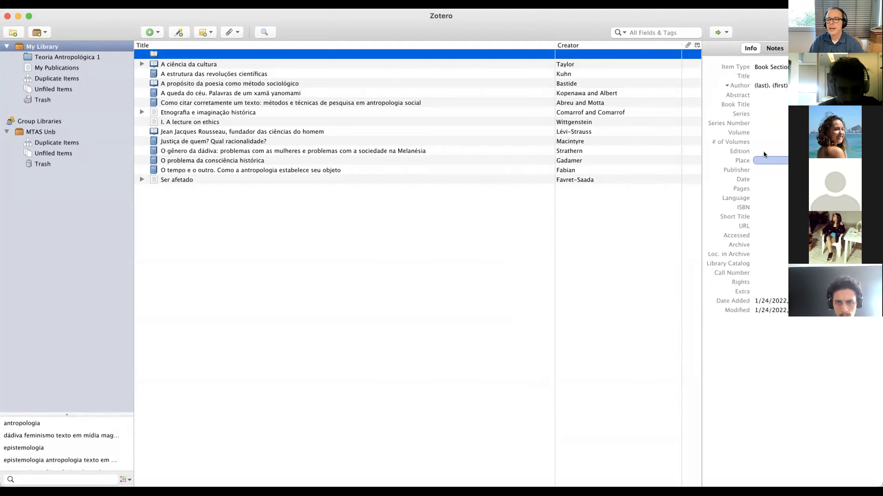
click(760, 176)
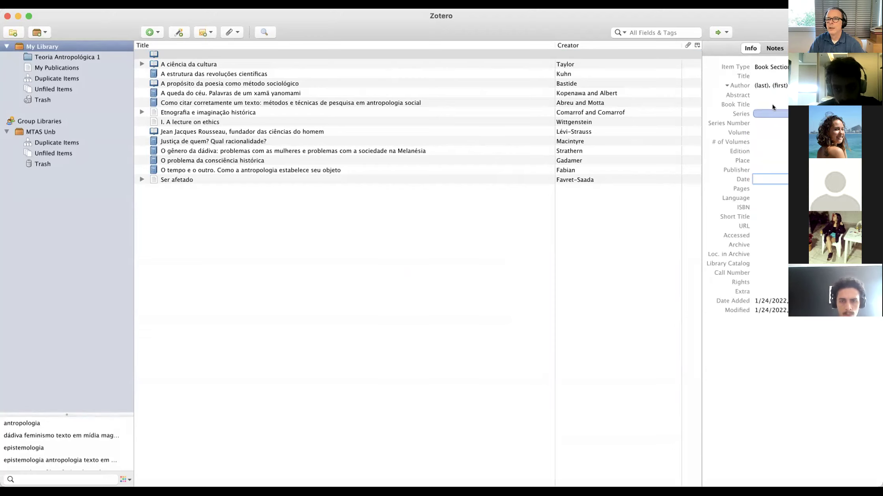
click(757, 73)
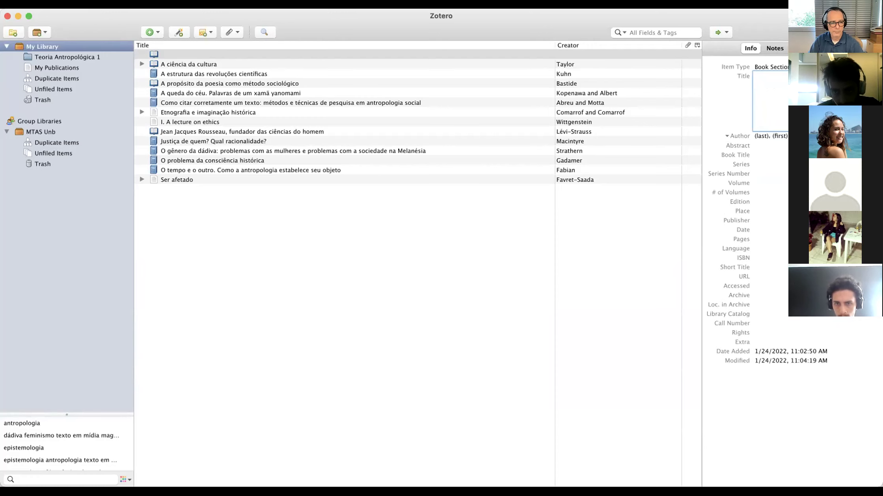
Change the creator role of the untitled book section to Editor and open its last-name entry
click(738, 134)
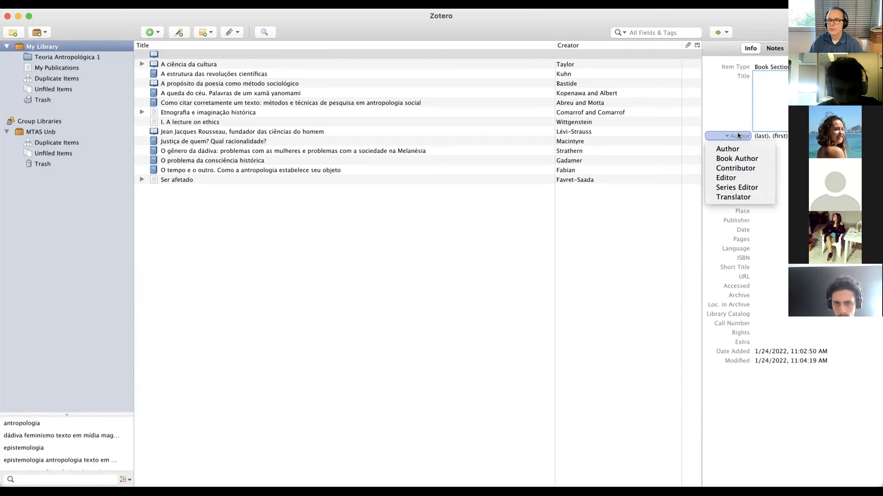
click(735, 177)
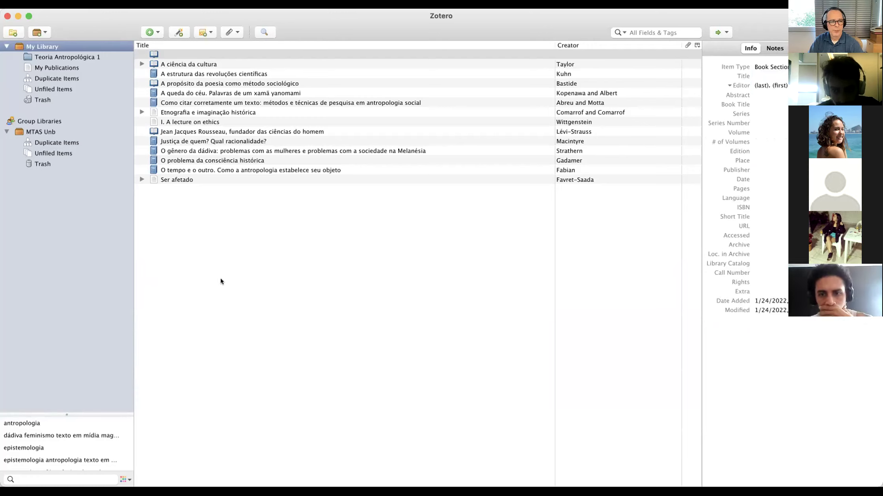
click(757, 85)
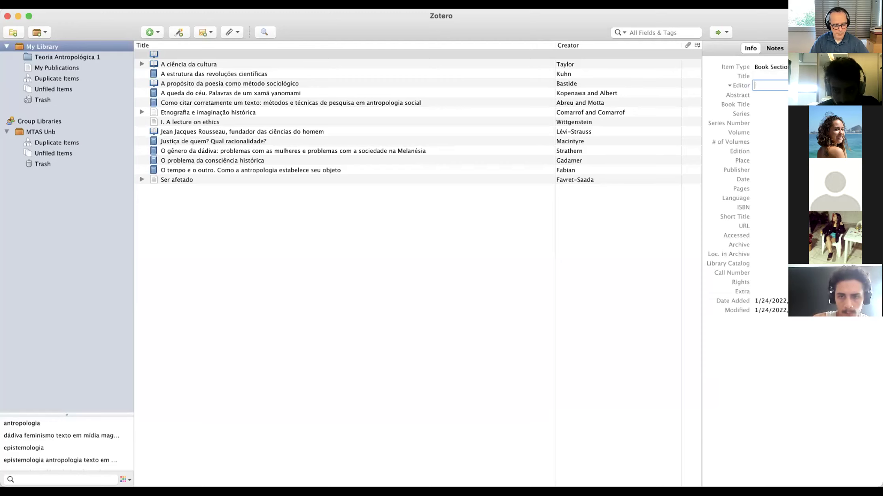
Enter "A propósito da poesia como método sociológico" as the title of the untitled book section
click(765, 74)
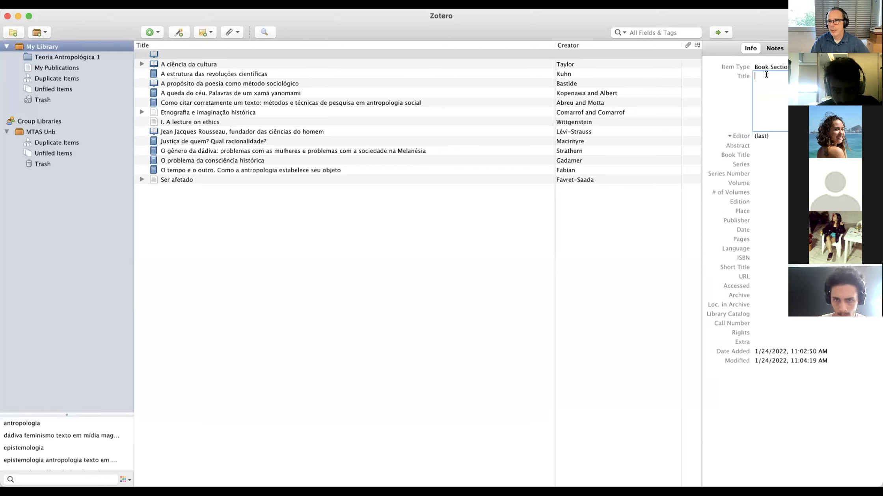
text(A propósito da poesia como método sociológico)
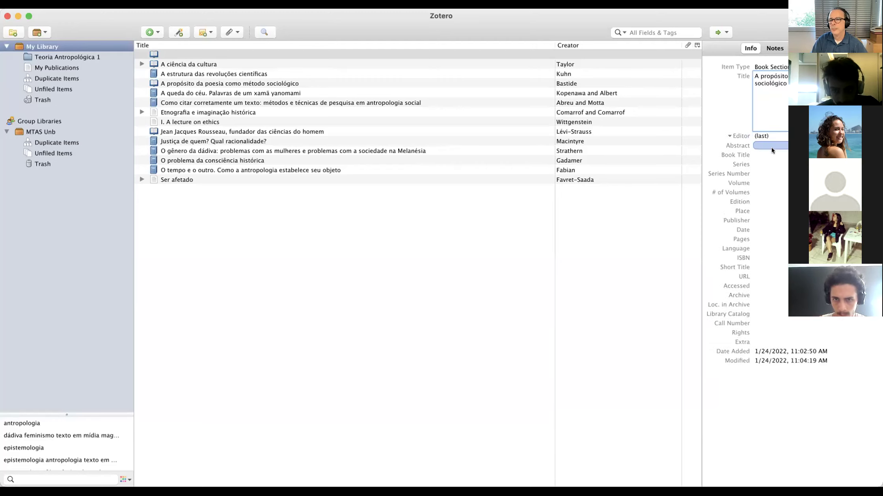
key(Tab)
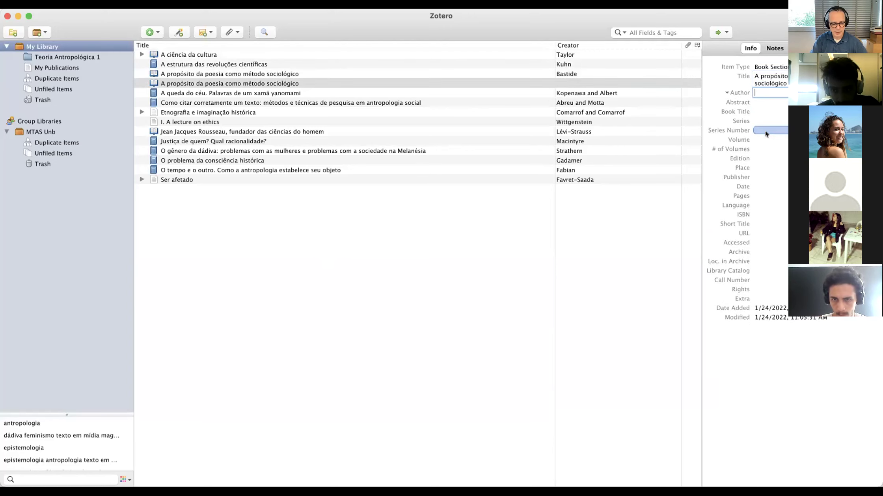
Enter Bastide as the duplicate book section's author and add "Queiroz, M." as a second creator, using the suggested names
text(Ba)
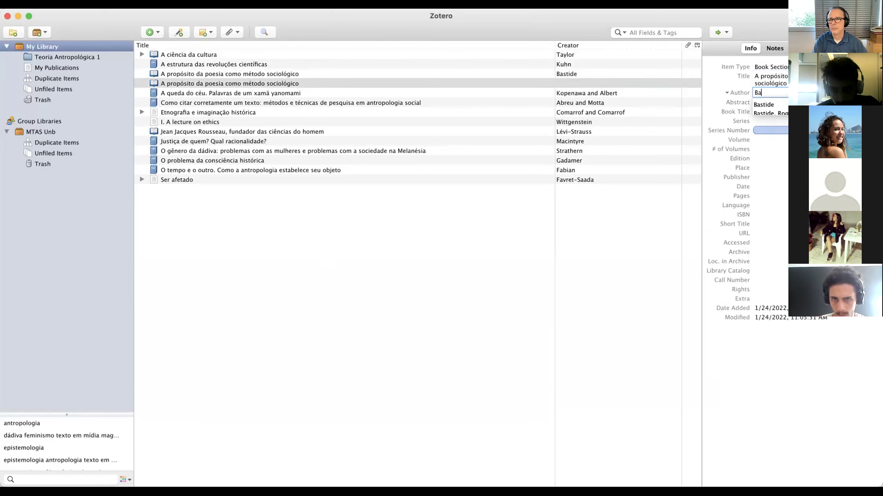
key(Down)
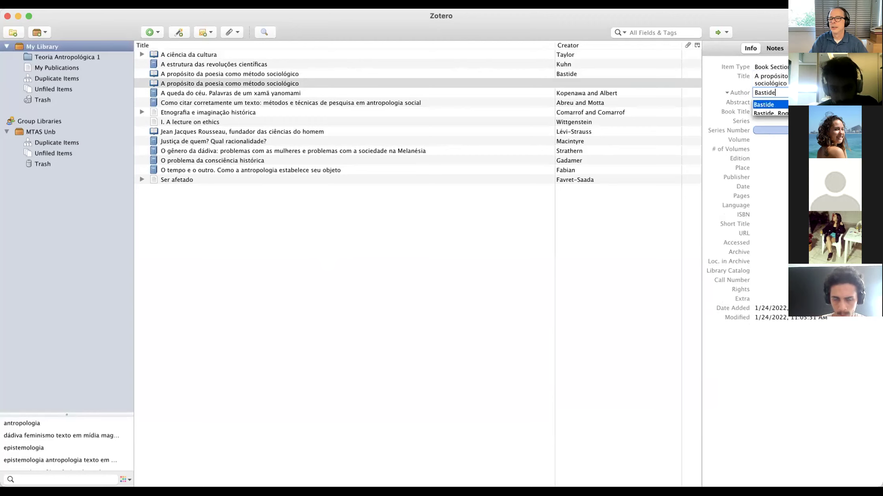
key(Return)
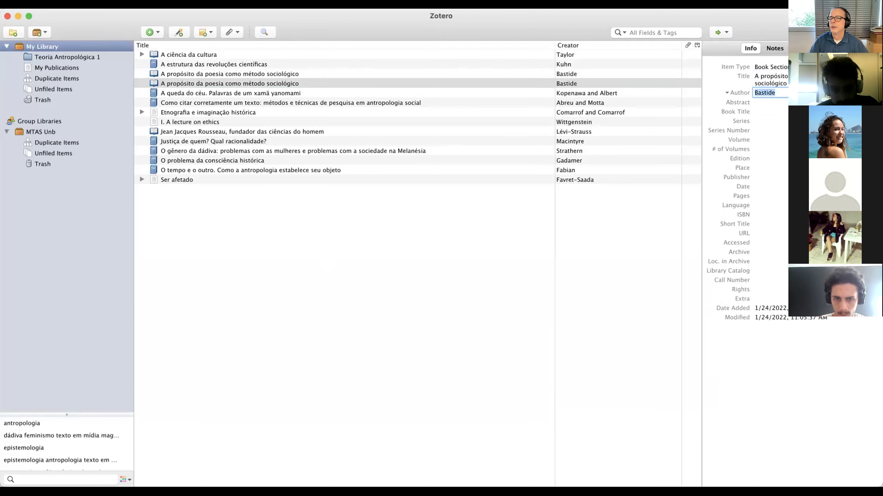
key(shift+Return)
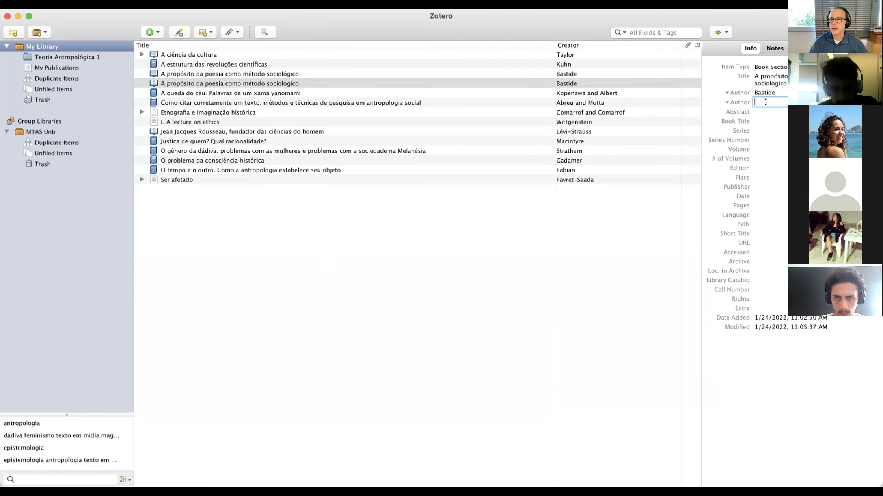
text(Queiroz, M.)
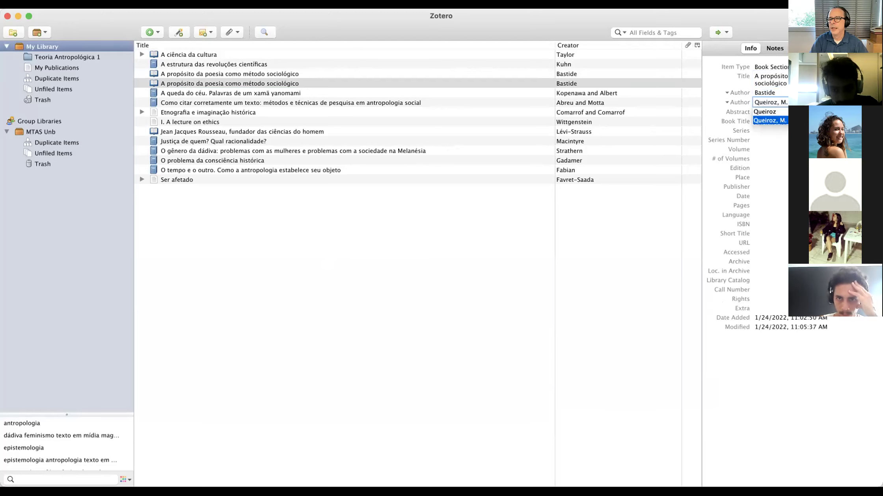
key(Return)
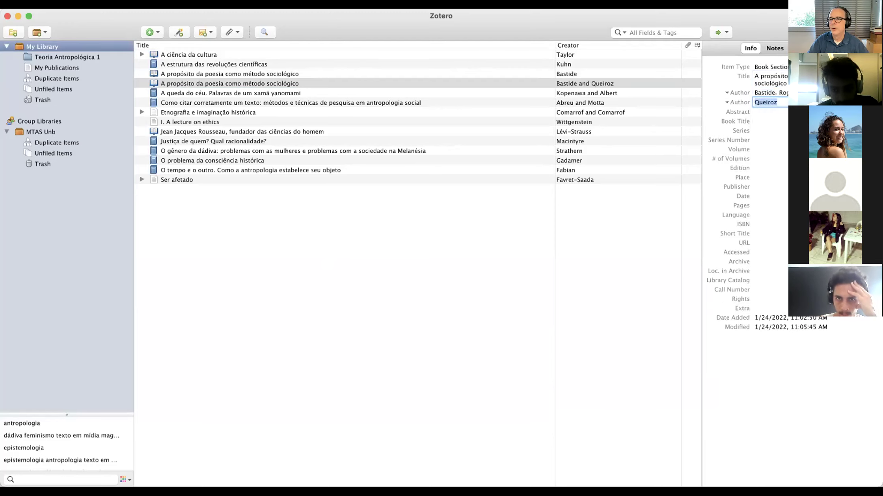
Enter "Roger Bastide" as the book title and São Paulo as the place for the Bastide and Queiroz book section
click(753, 118)
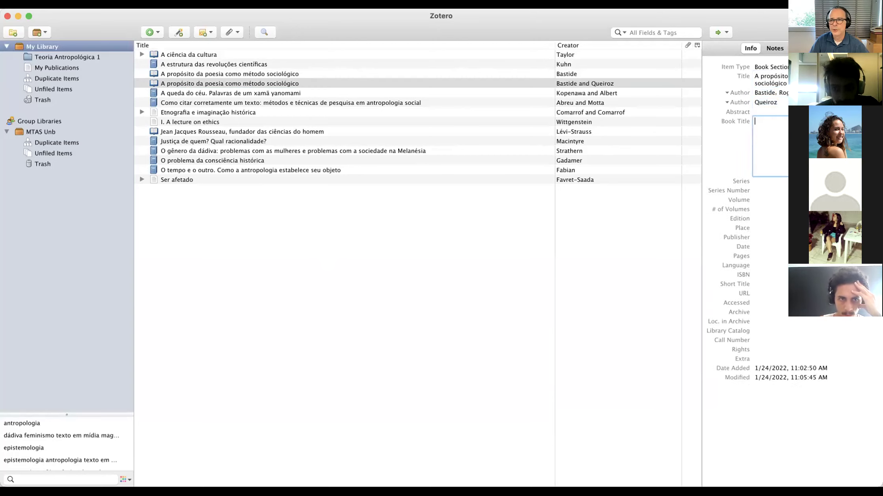
text(Ro)
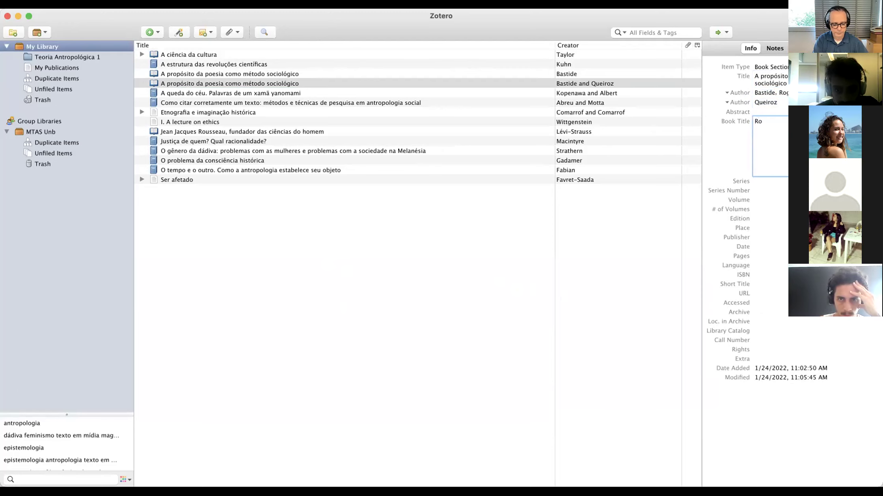
text(ger Basti)
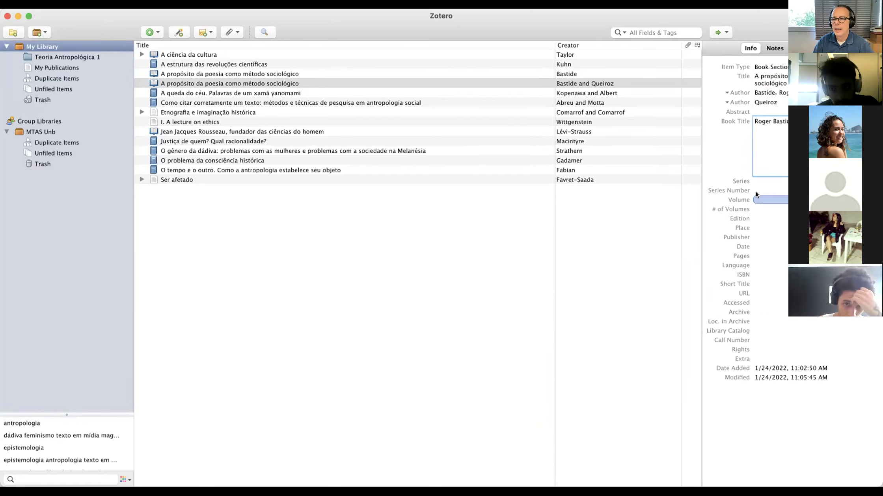
click(762, 225)
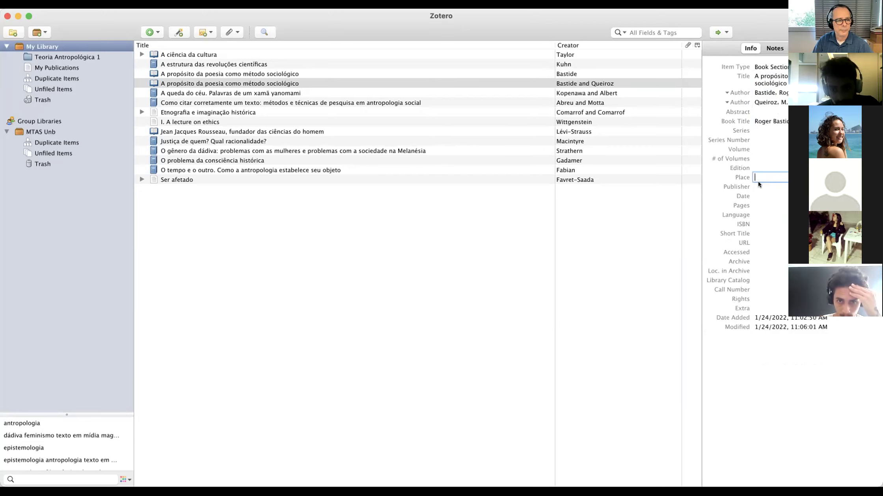
text(São)
key(Down)
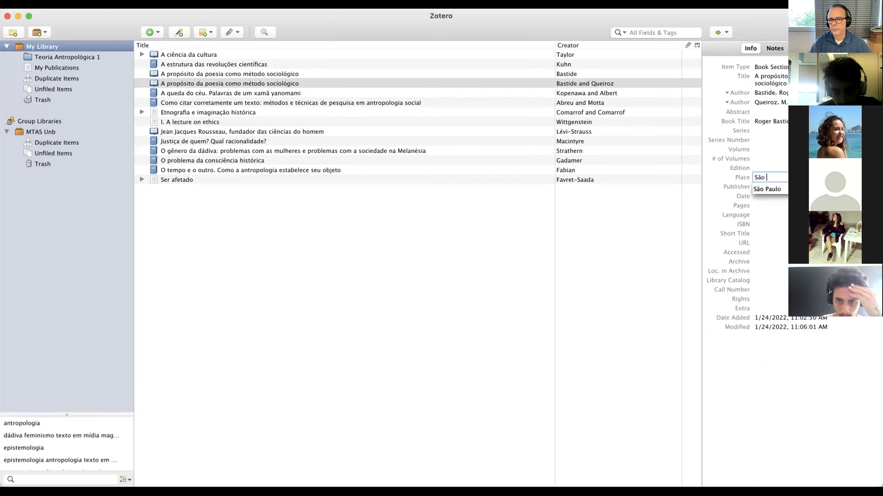
click(338, 279)
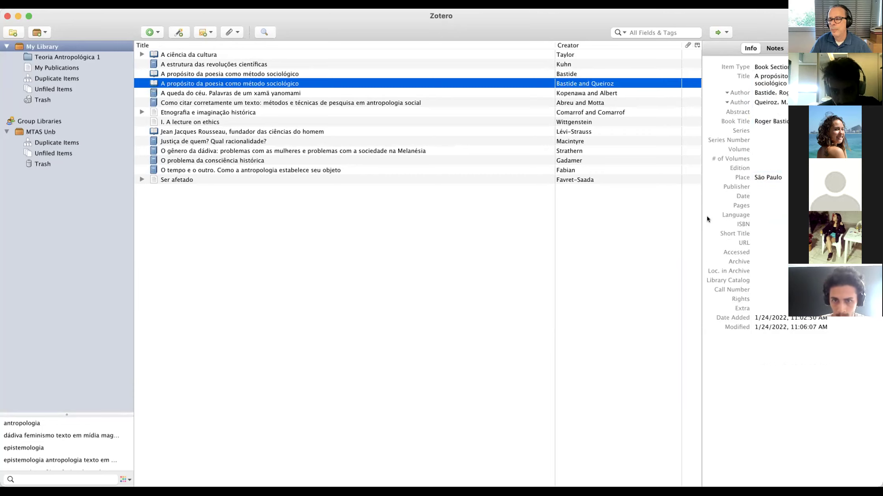
Set the book section's publisher to Ática and its pages to 81-87
click(763, 186)
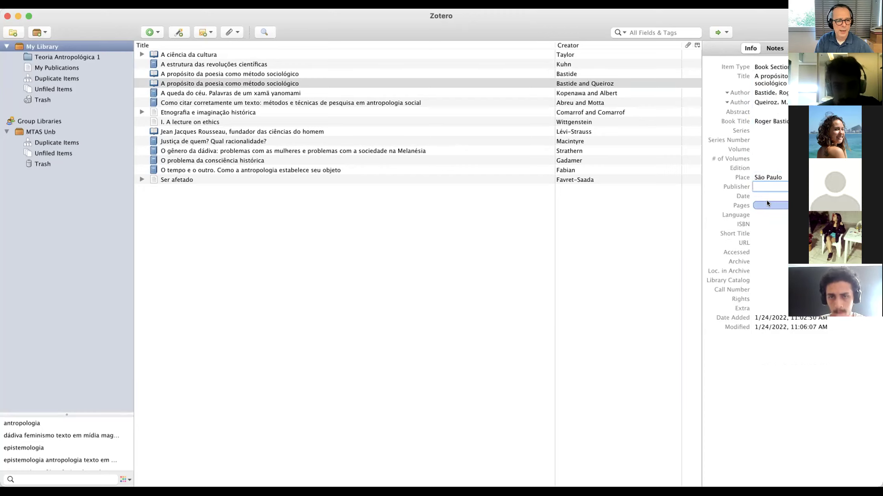
text(Ática)
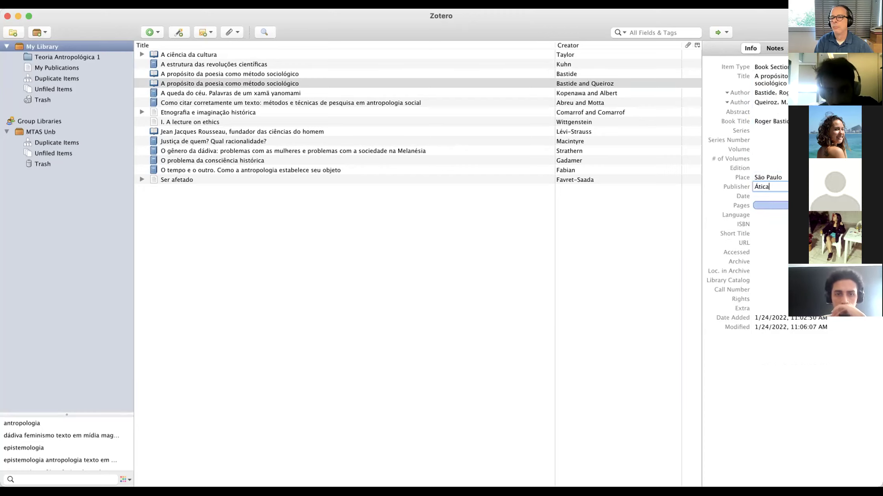
click(754, 204)
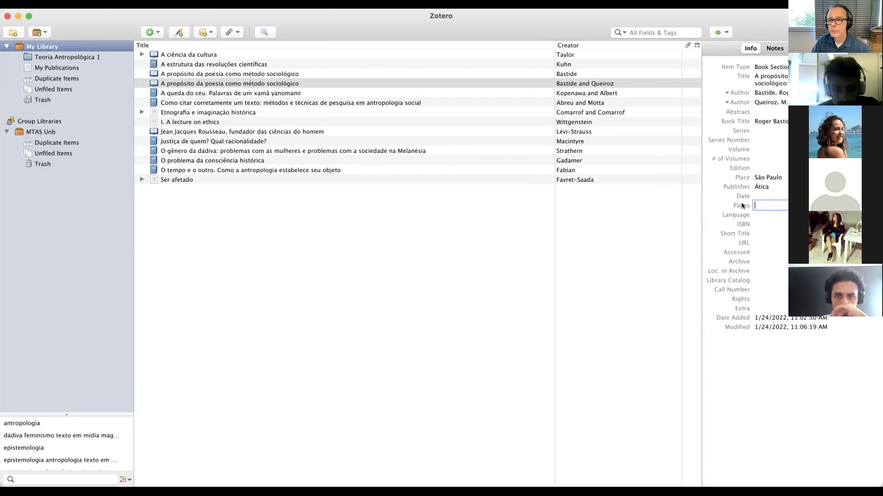
text(8)
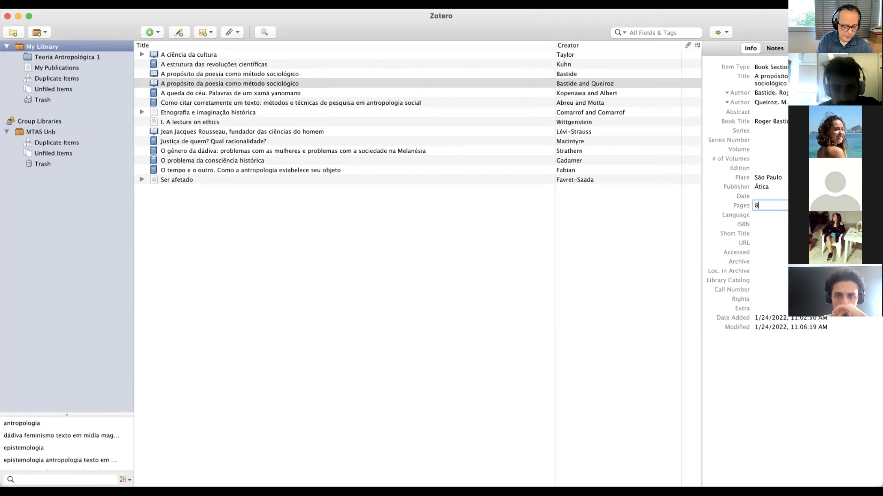
text(1-87)
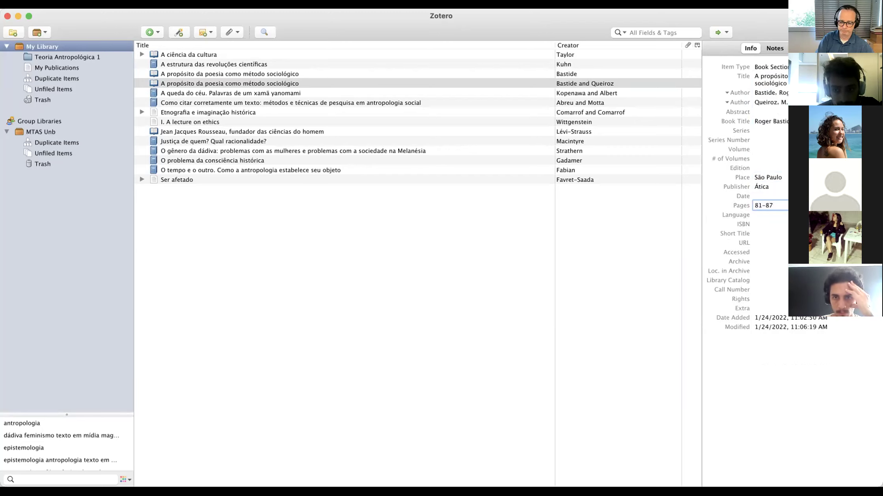
key(Return)
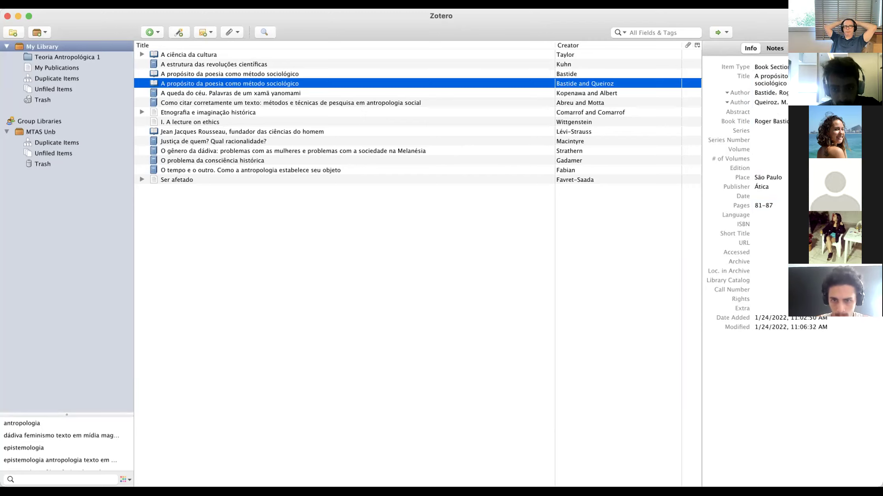
Move the duplicate "A propósito da poesia como método sociológico" entry credited only to Bastide to the trash
click(580, 73)
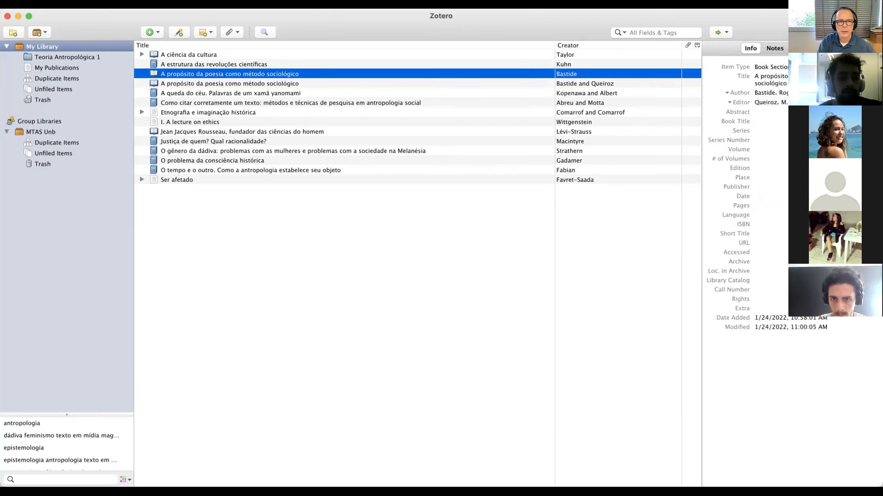
key(BackSpace)
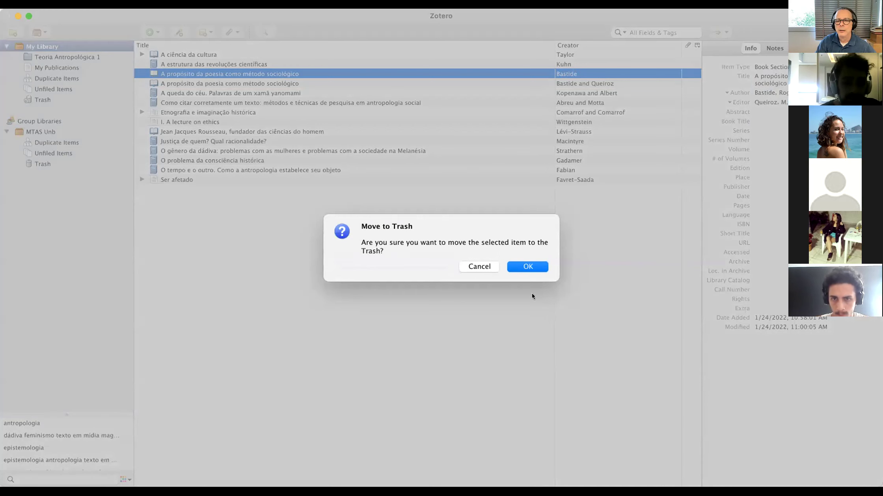
click(526, 264)
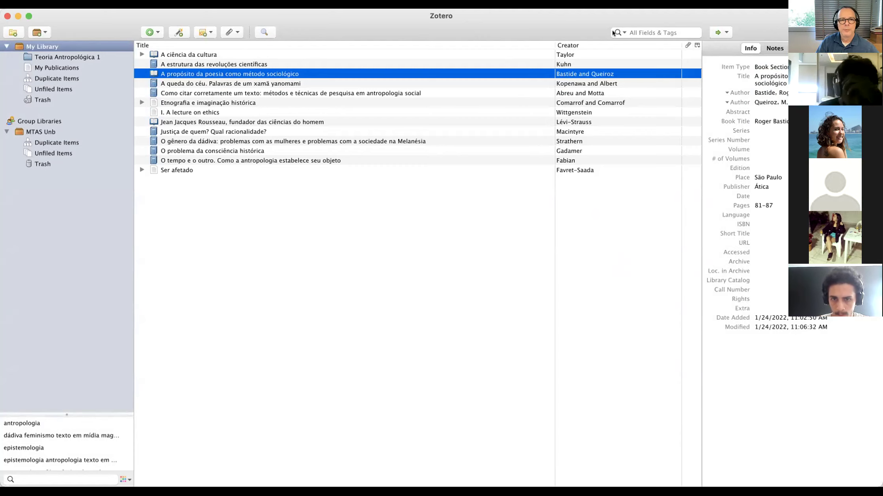
Create a blank podcast item and go through its series title, episode number, title, abstract, URL and accessed fields
click(149, 32)
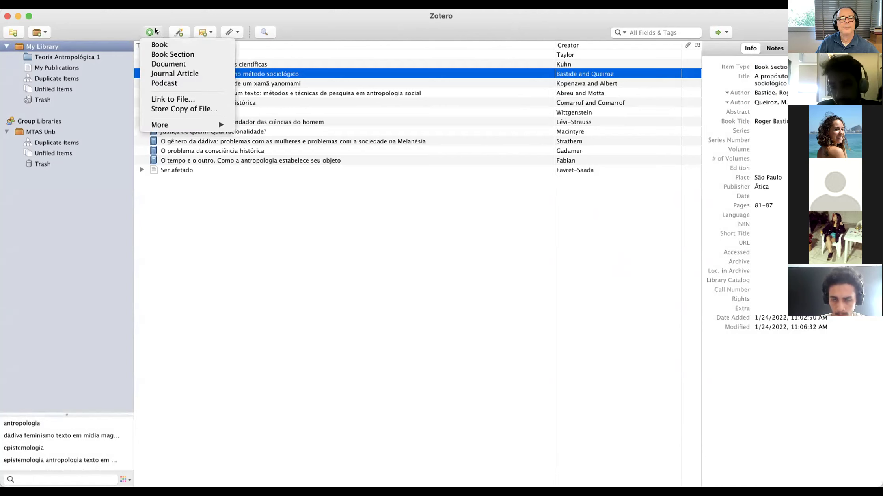
click(164, 82)
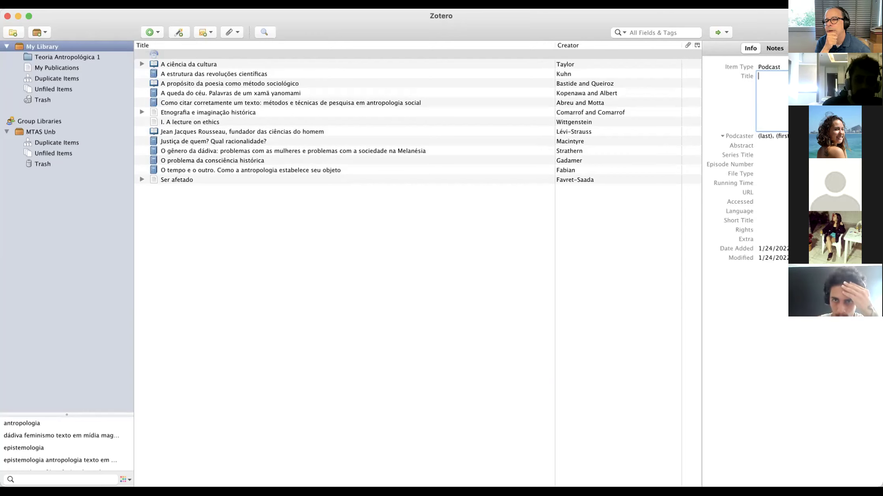
click(755, 153)
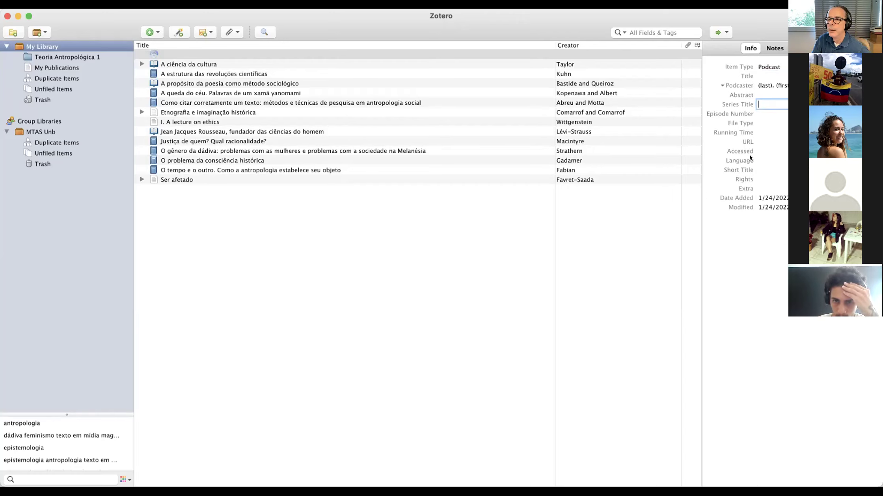
click(764, 113)
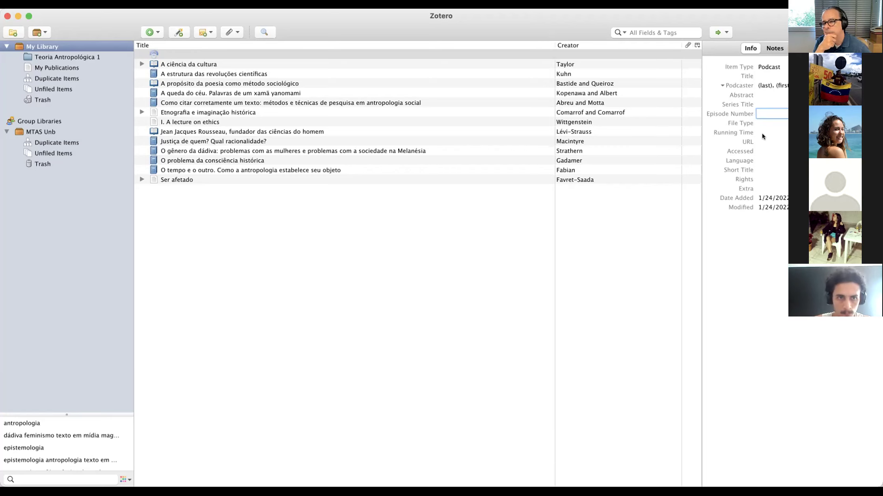
click(756, 103)
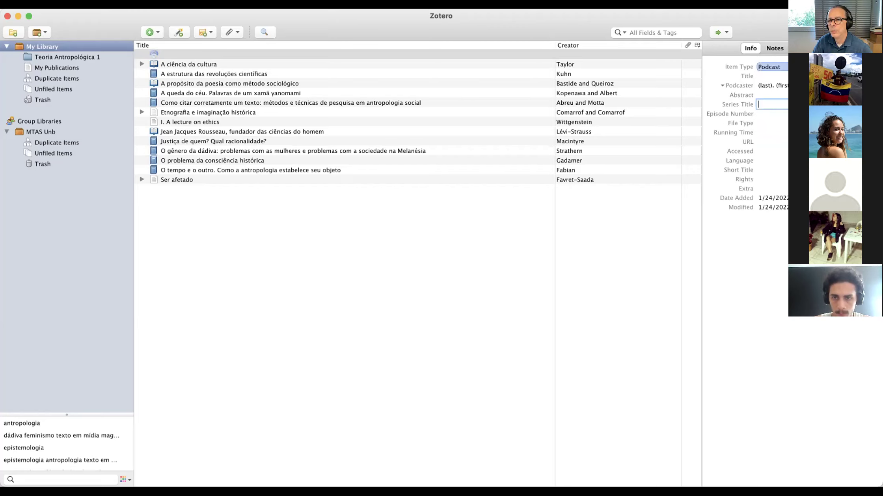
click(765, 75)
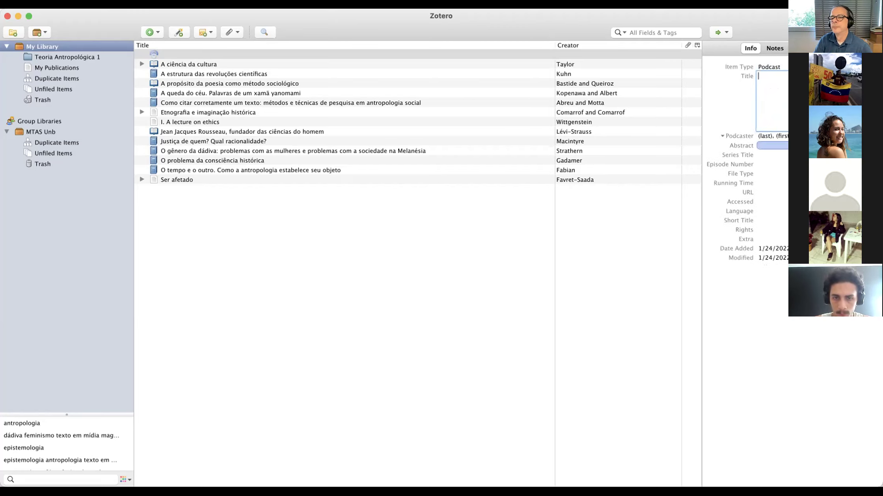
click(772, 146)
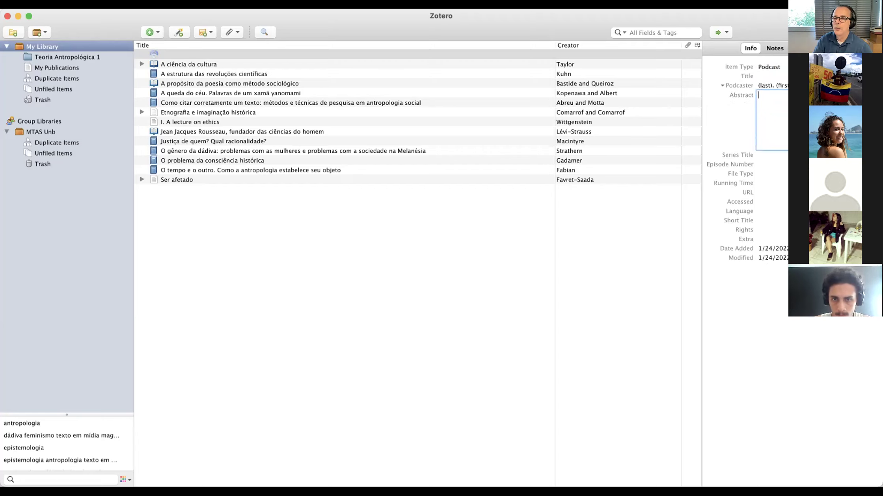
click(758, 189)
click(761, 142)
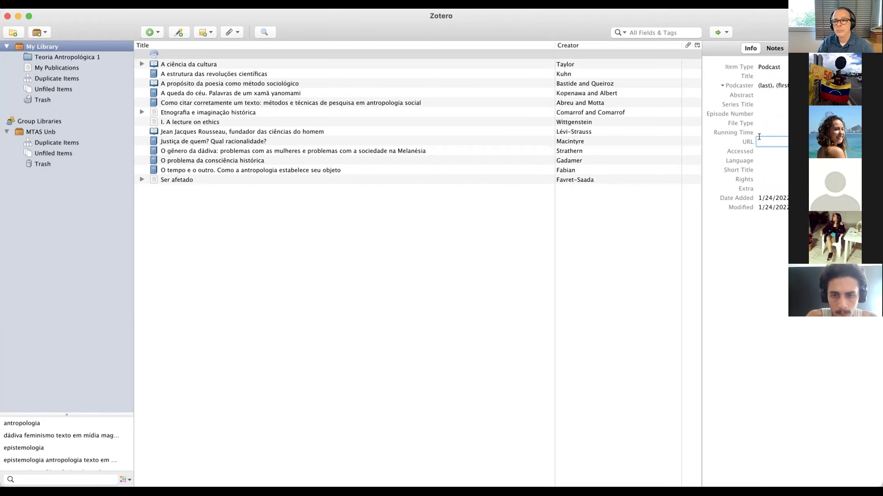
click(759, 149)
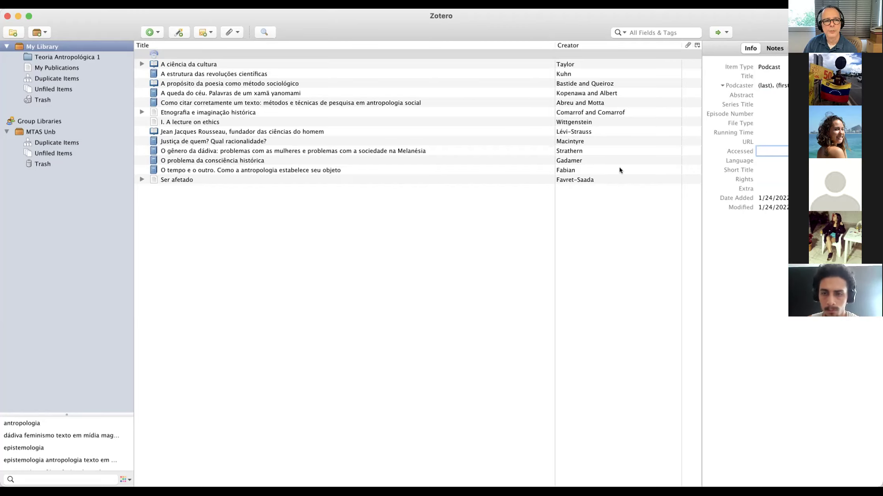
Examine the Strathern and Lévi-Strauss entries and the archive, catalog, short title and call number fields of "Como citar corretamente um texto"
click(281, 151)
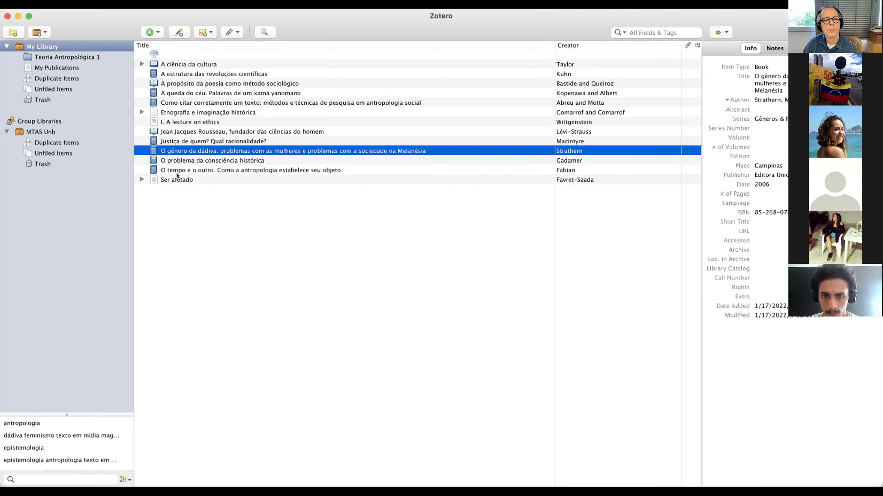
click(181, 128)
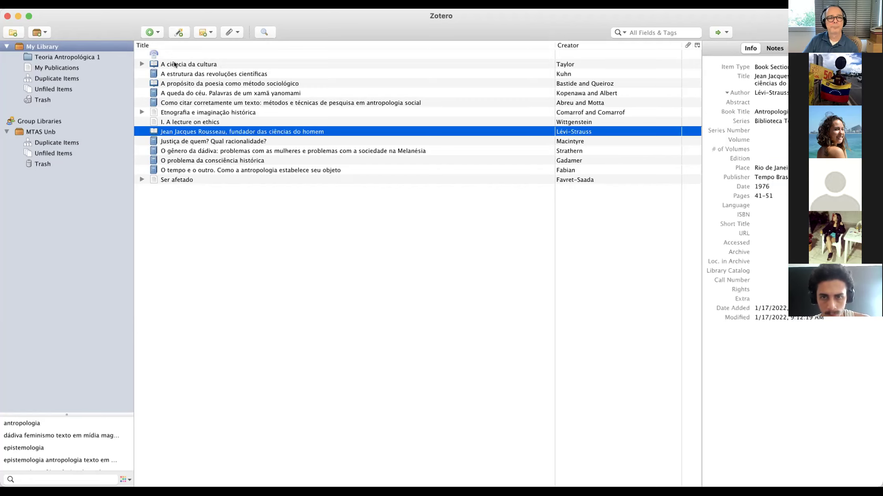
click(192, 102)
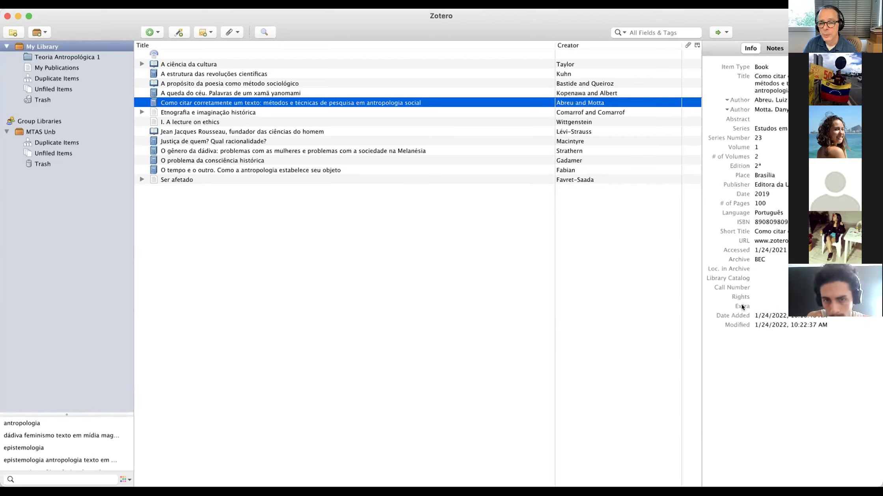
click(808, 307)
click(769, 259)
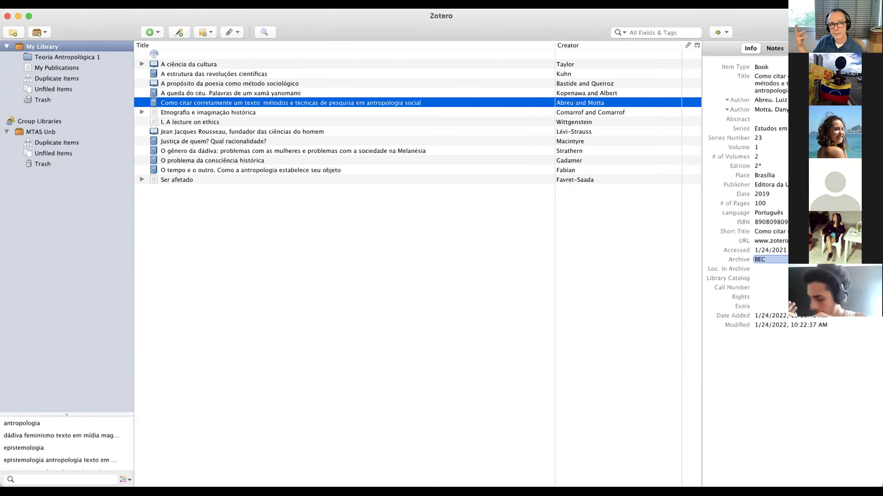
key(Return)
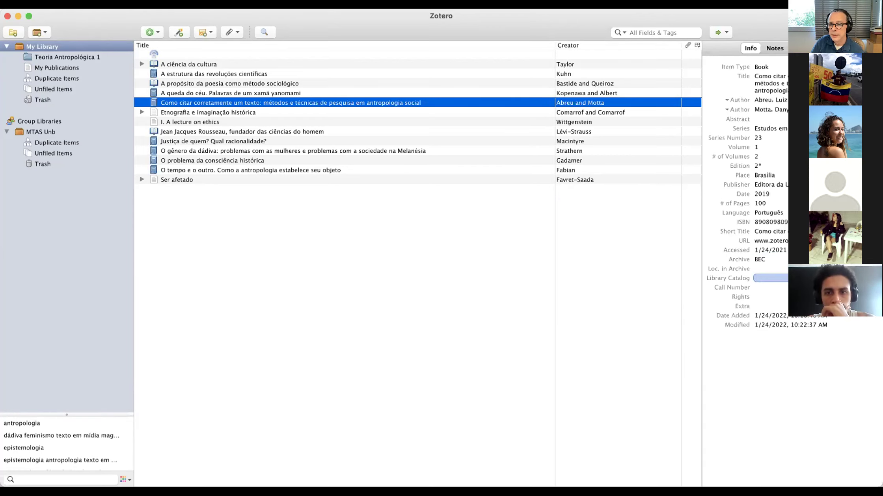
key(shift+Tab)
key(shift+Tab)
key(shift+Tab)
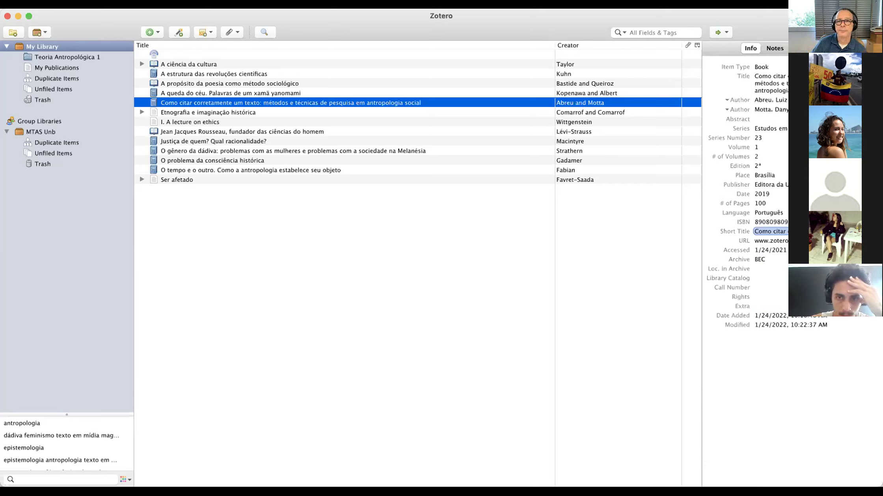
click(770, 287)
key(Return)
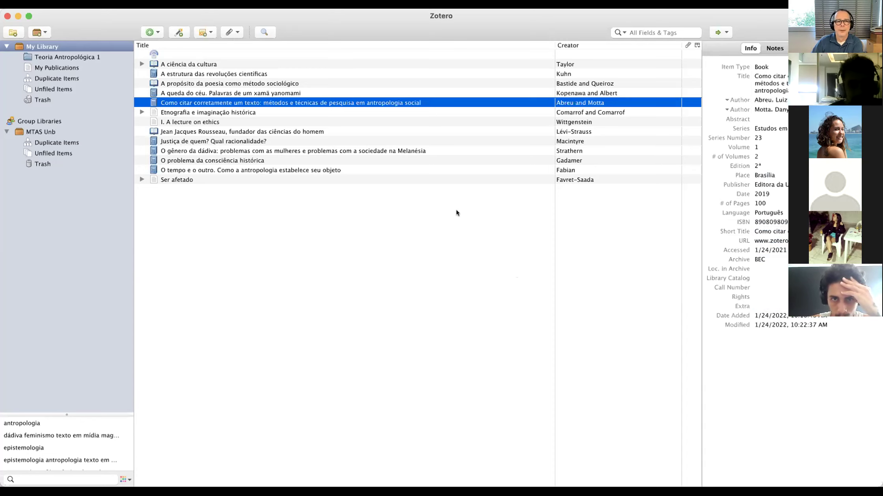
Move the blank podcast item to the trash
click(173, 52)
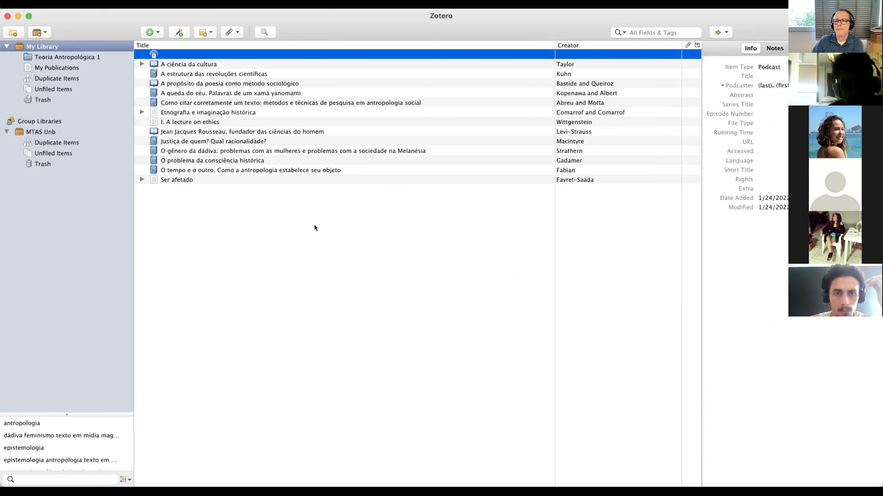
key(Delete)
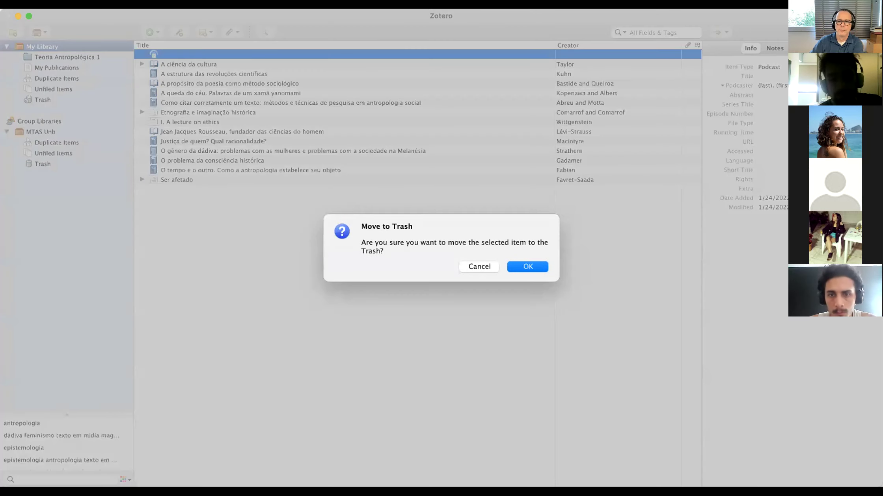
click(531, 265)
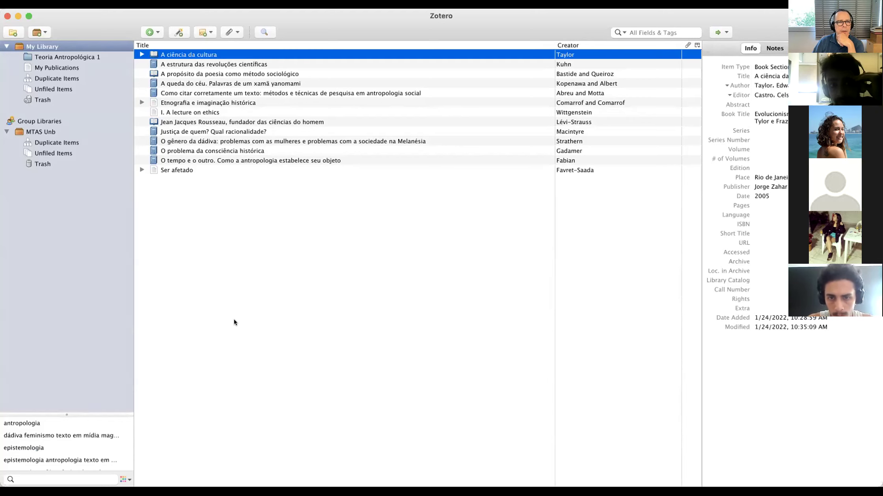
Create a journal article titled "O pensamento social e político Latino-Americano: etapas de seu desenvolvimento" with a publication name starting "Sociedade e"
click(147, 30)
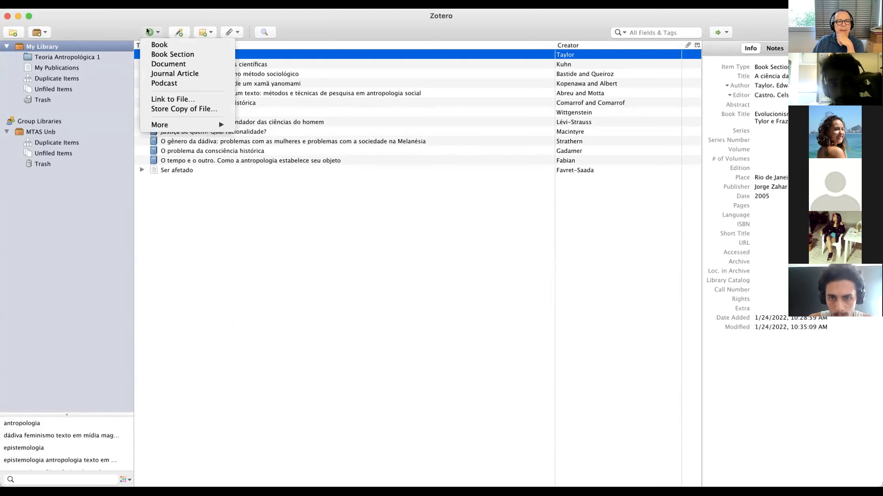
click(166, 72)
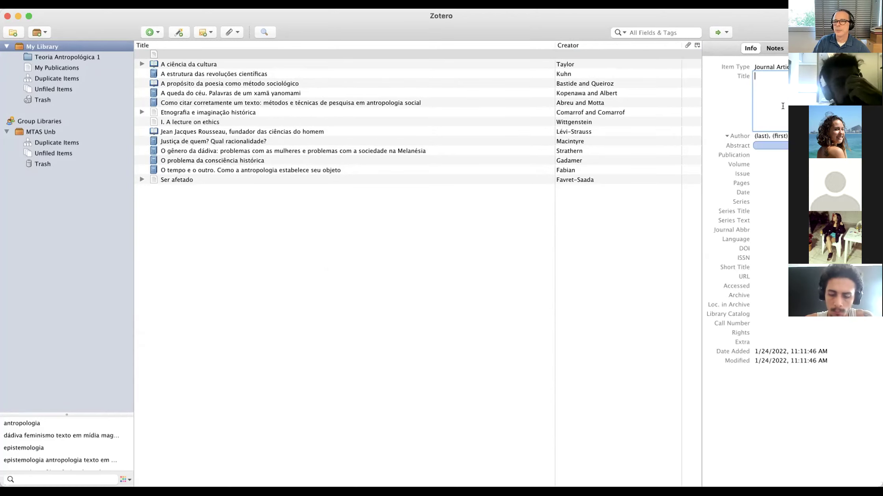
key(super+v)
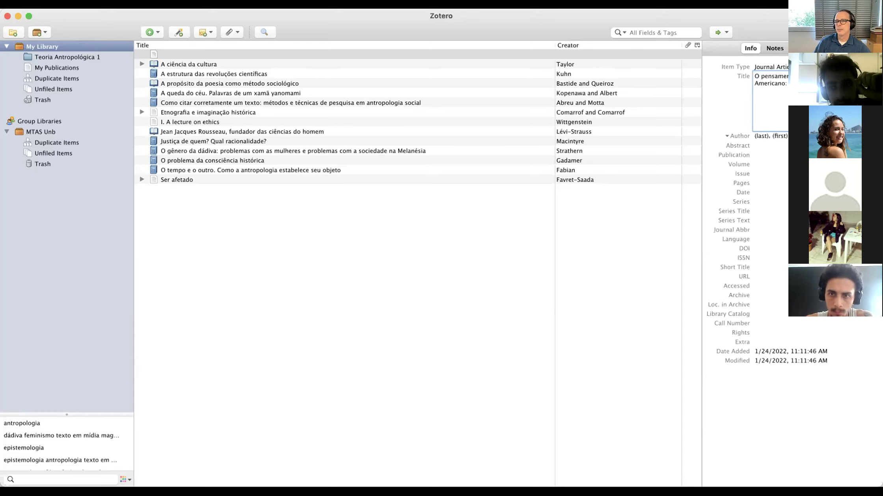
click(759, 136)
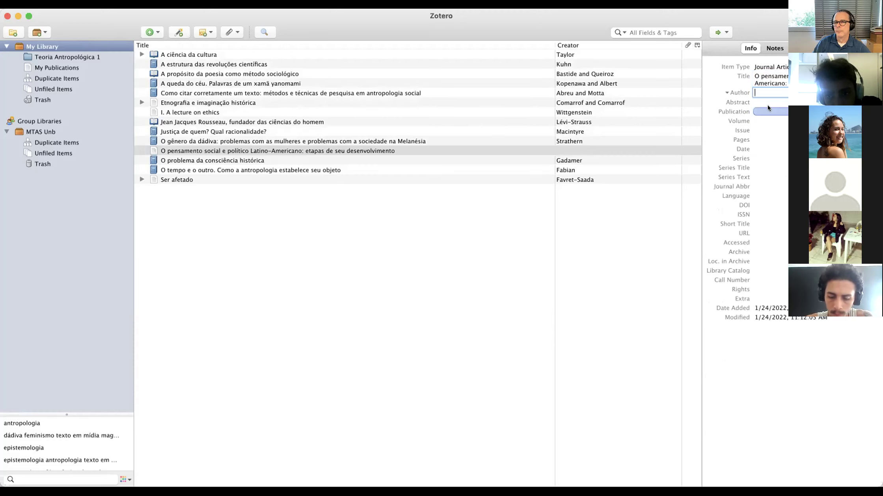
click(766, 107)
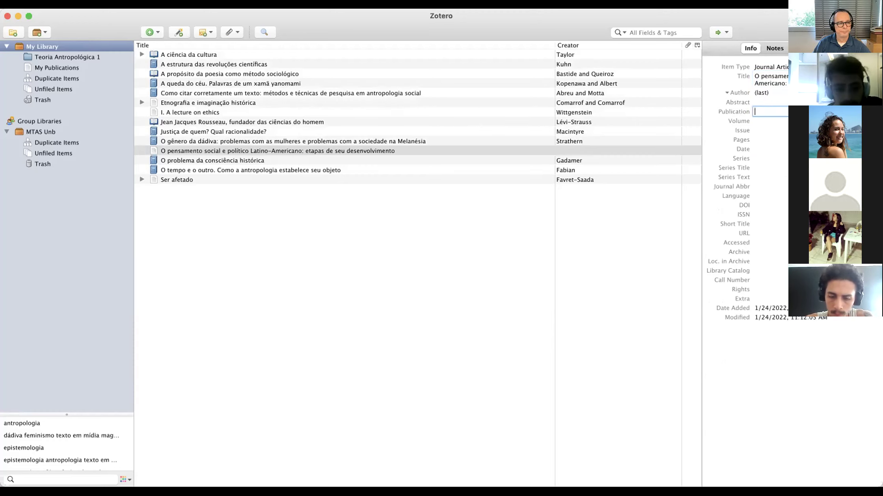
text(Sociedade)
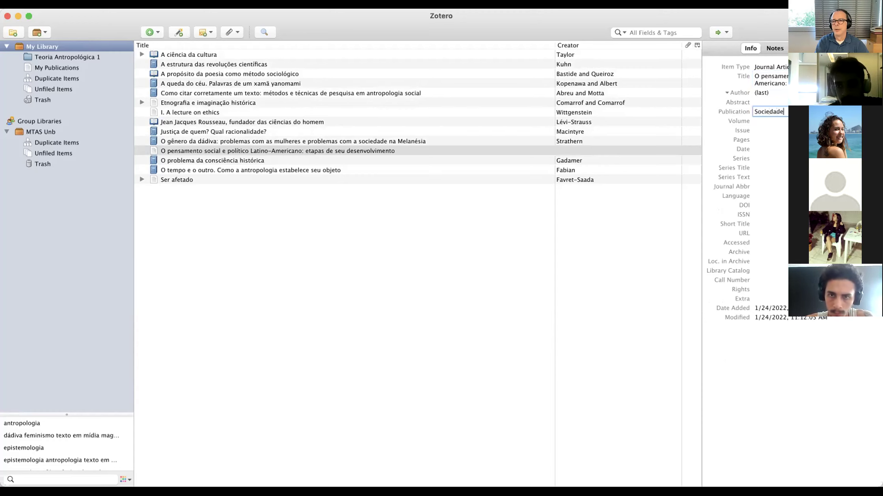
text( e)
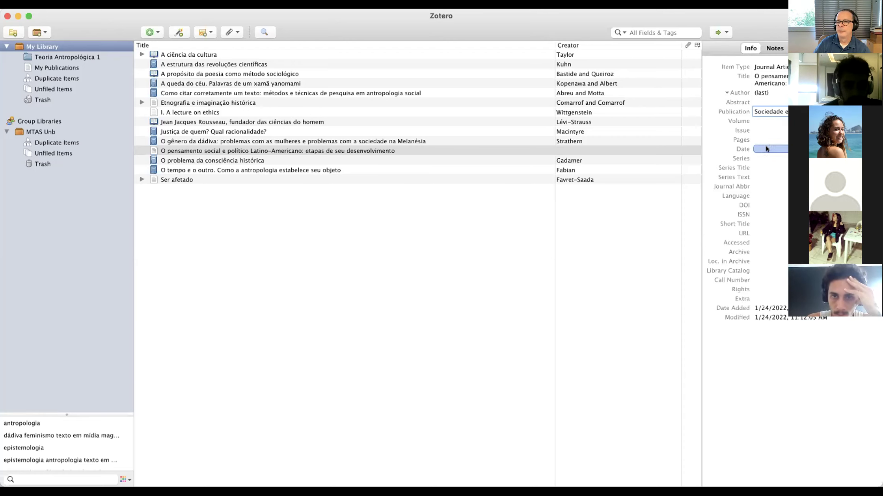
Set the article's journal abbreviation to "Soc. Estado"
click(770, 184)
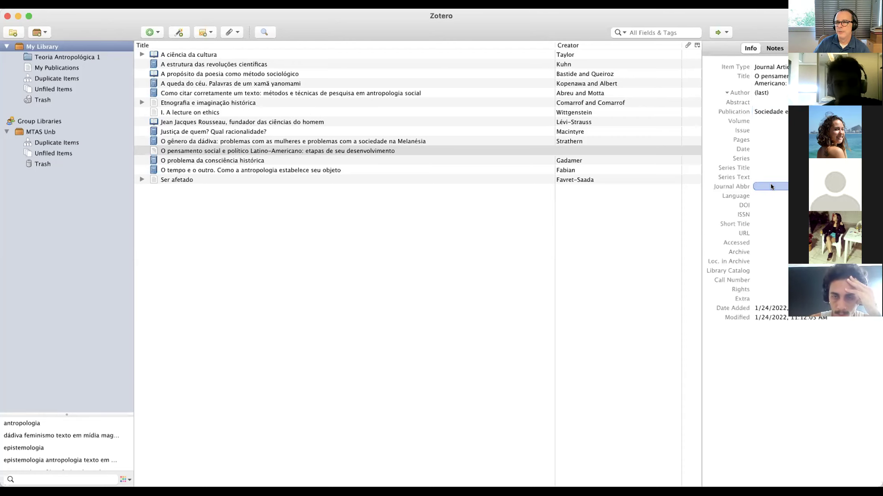
text(So)
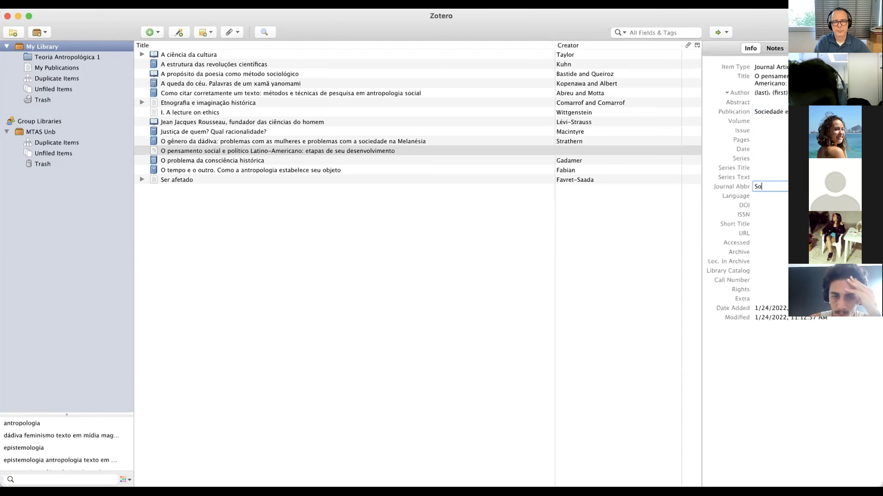
text(c. )
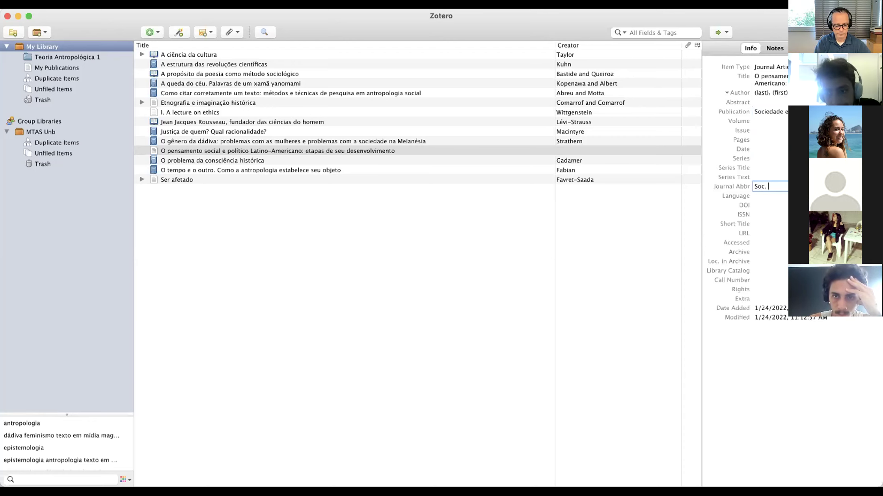
text(Estado)
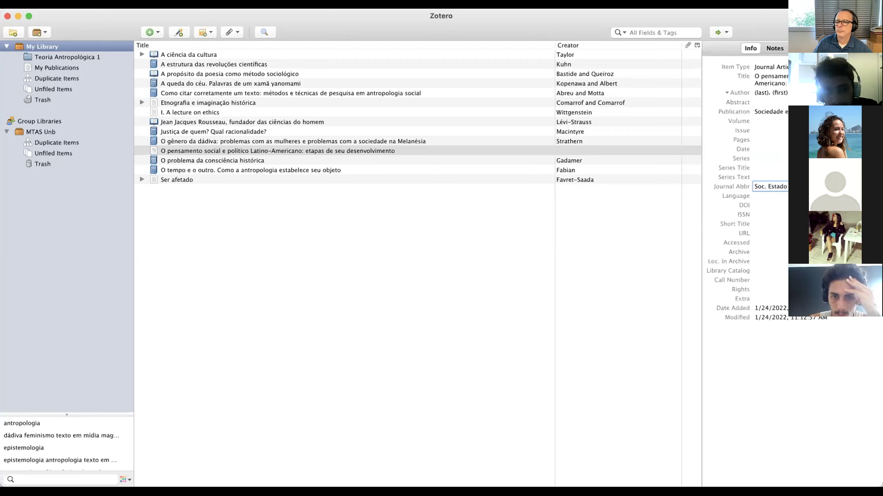
Set the article's volume to 27 and its issue to 2
click(767, 139)
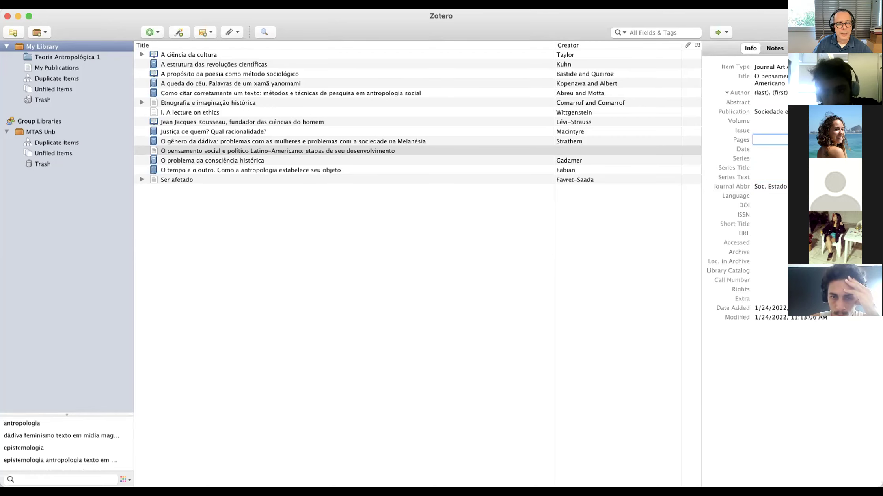
click(759, 118)
text(27)
click(762, 130)
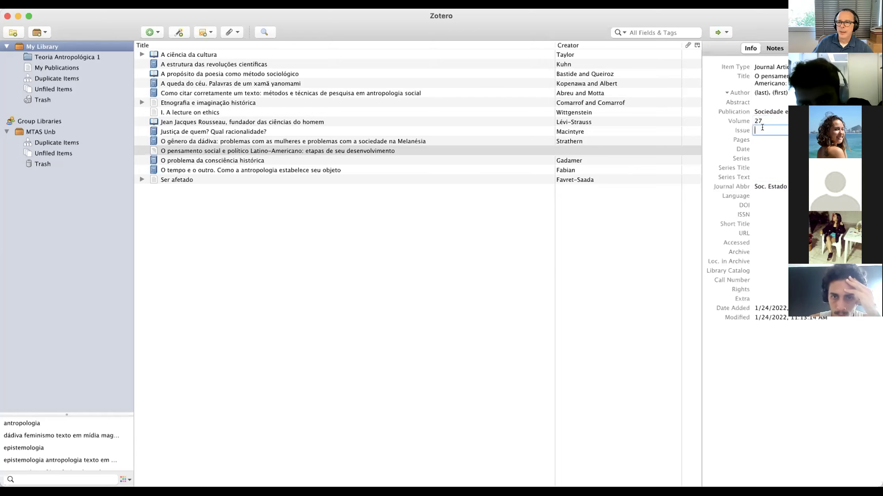
text(2)
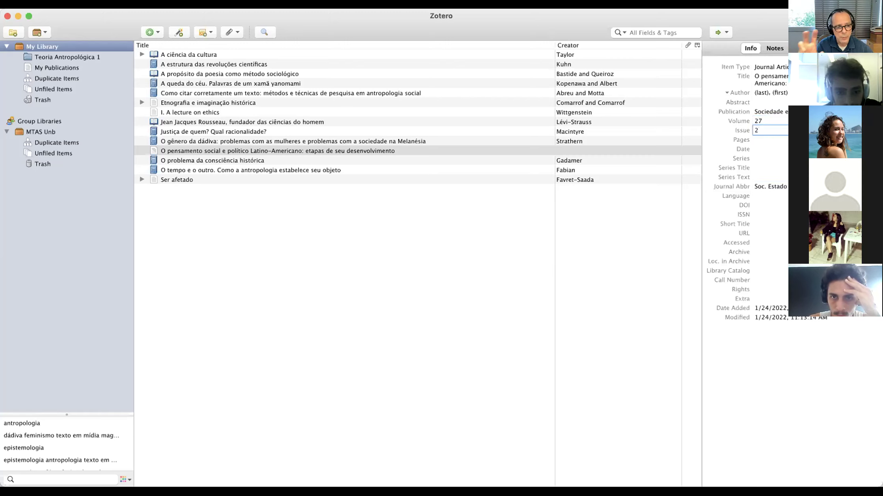
Set the article's page range to 337-359 and its date to 2012
click(755, 139)
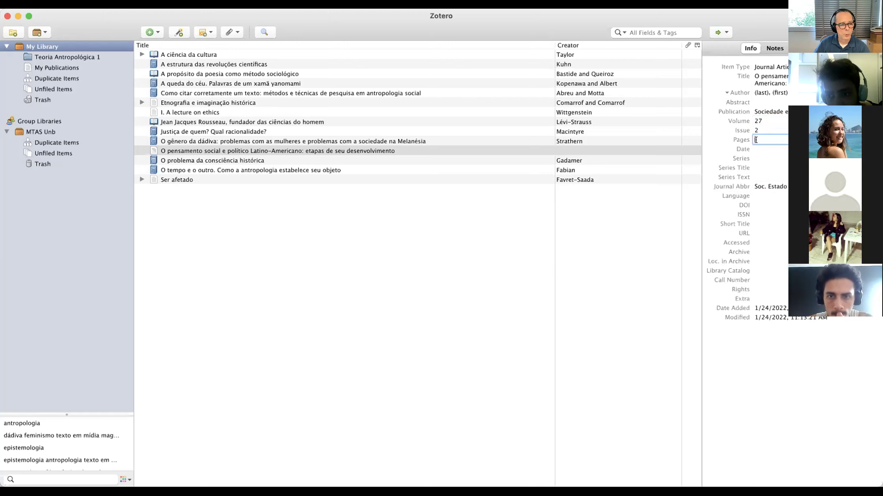
text(337)
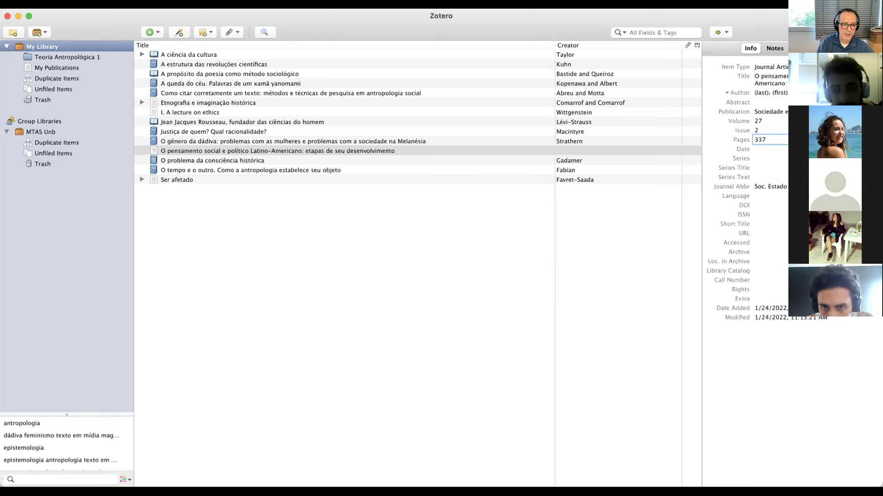
text(-)
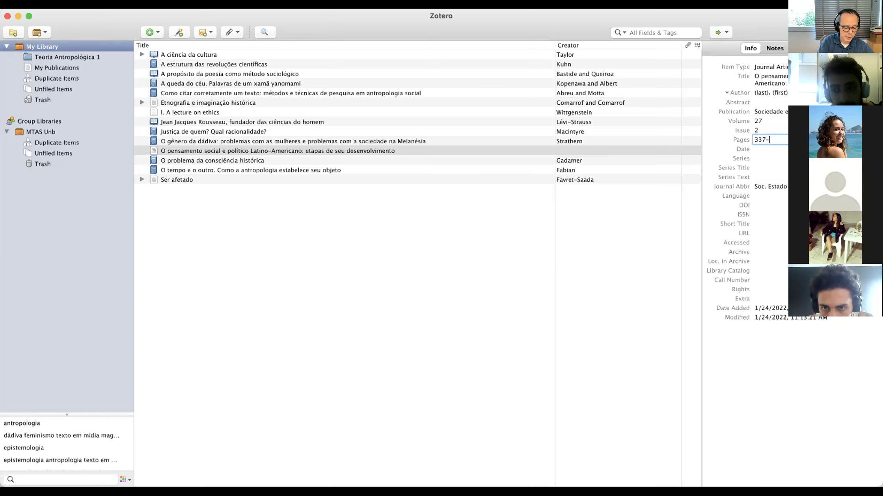
text(359)
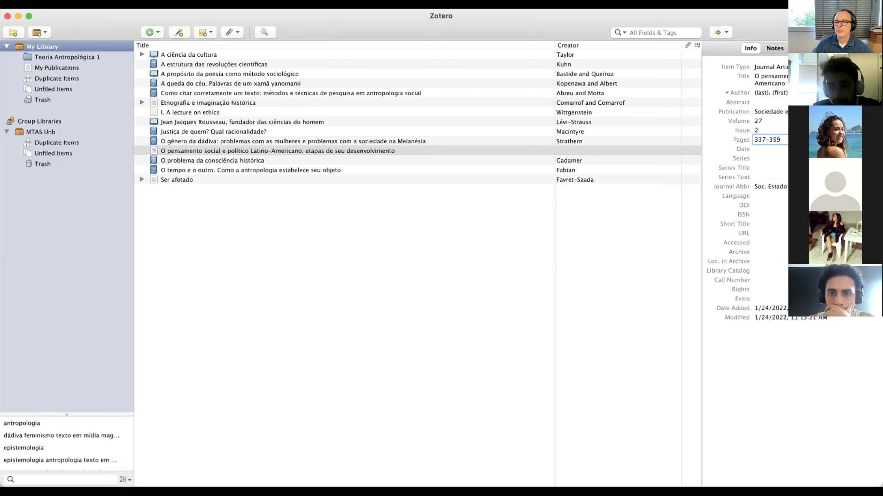
key(Tab)
key(shift+Tab)
key(shift+Tab)
text(2012)
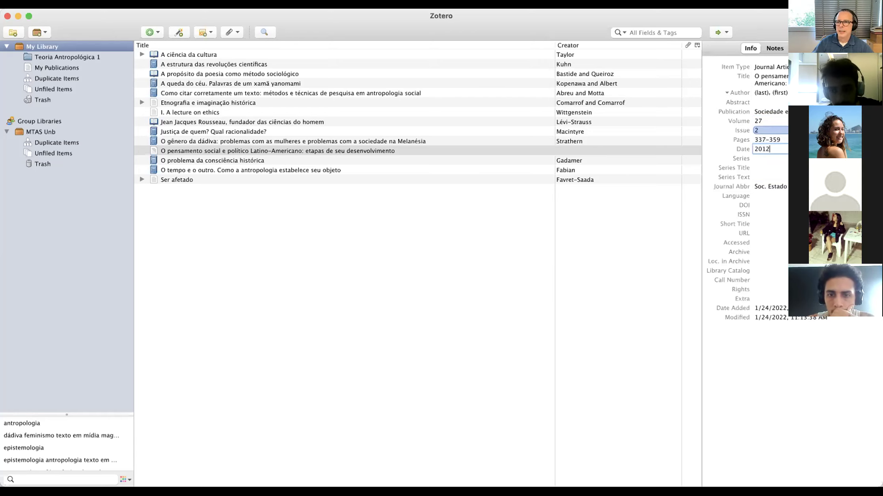
Fill in the article author's last name and first name
click(759, 92)
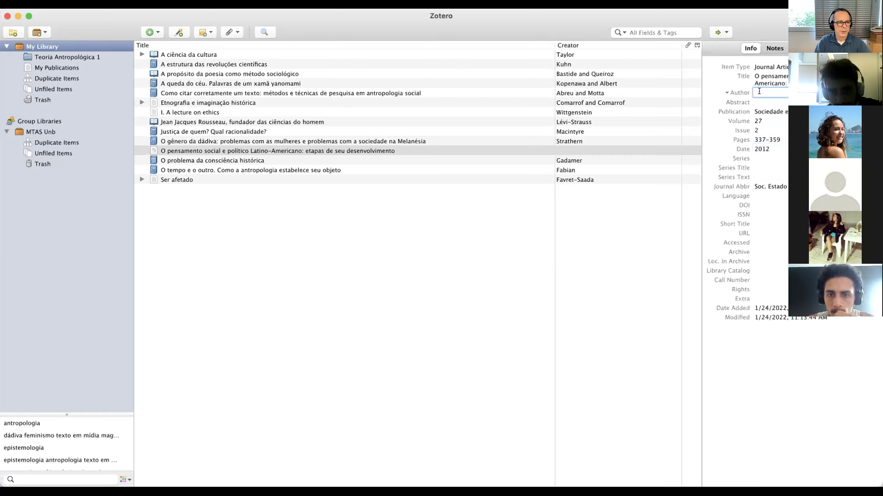
text(Pinto)
key(Tab)
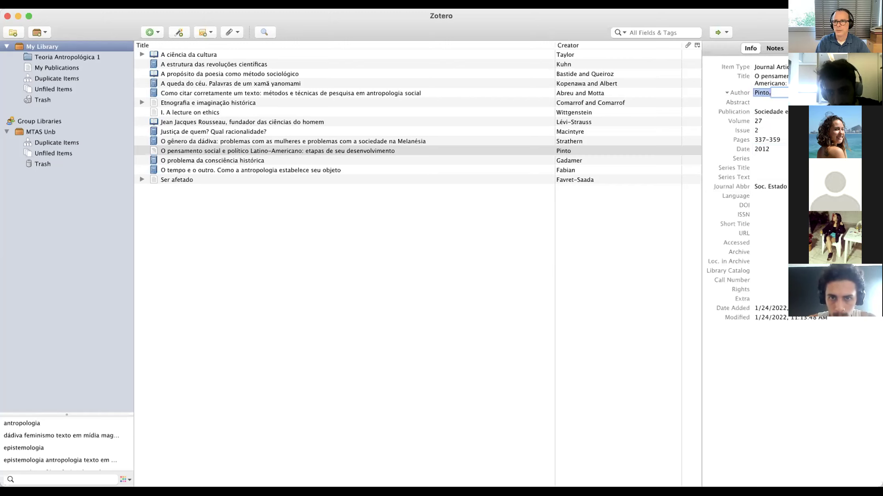
text(Simon)
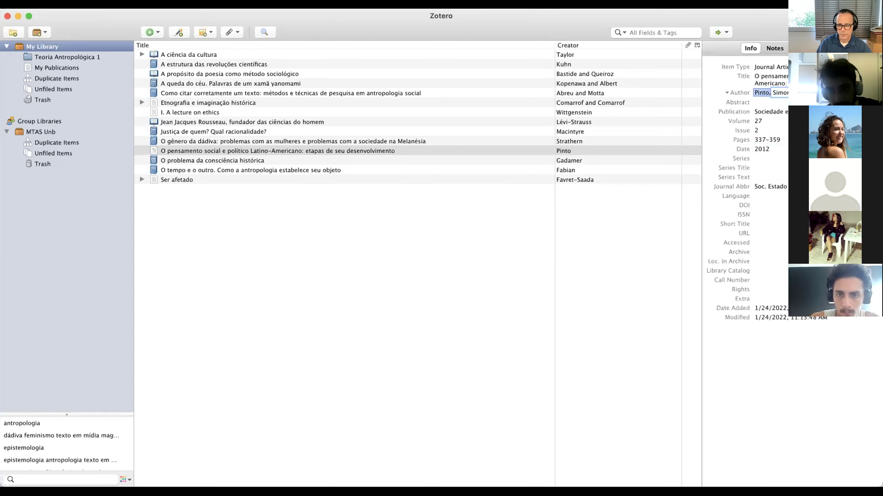
key(Return)
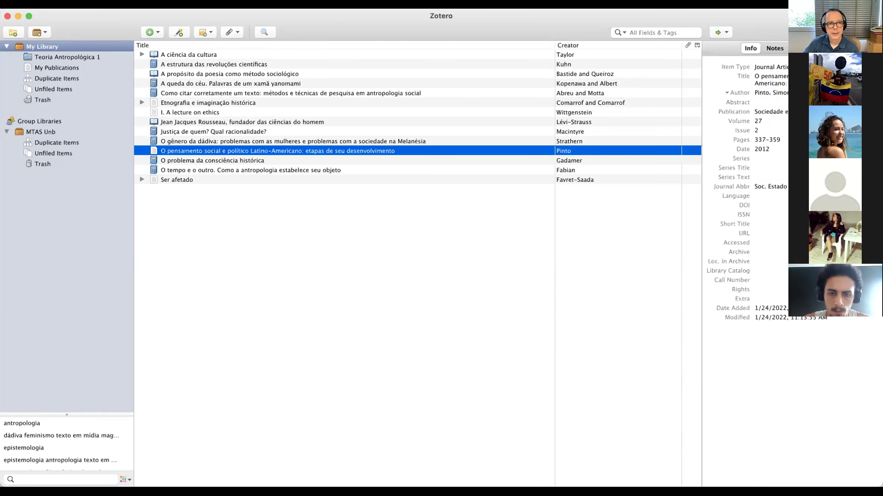
Review the full list of additional item types and view the details of "A propósito da poesia como método sociológico"
click(152, 32)
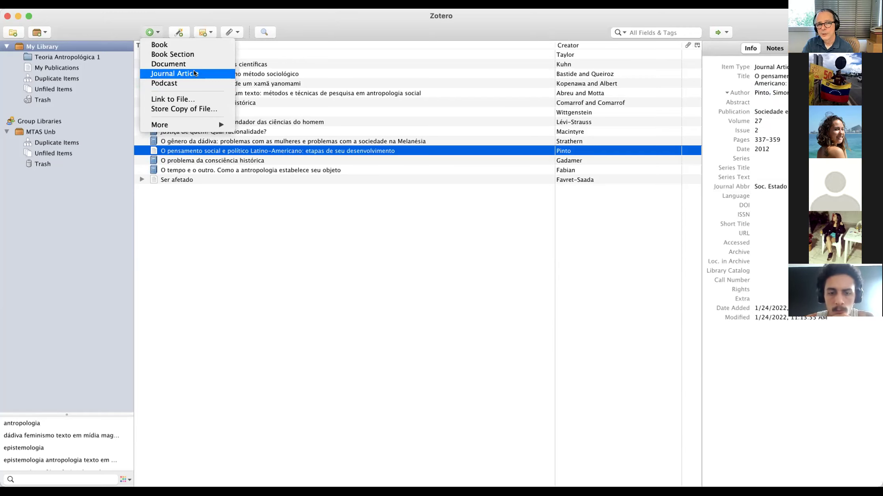
mouse_move(203, 125)
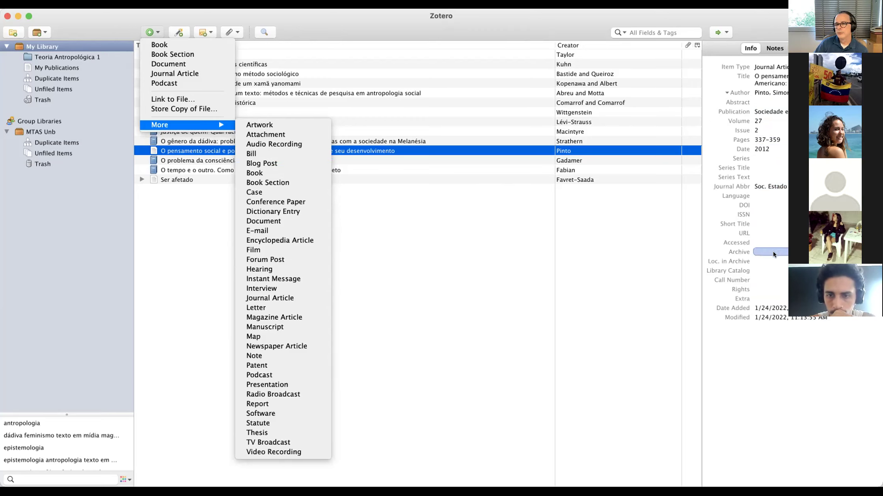
click(764, 296)
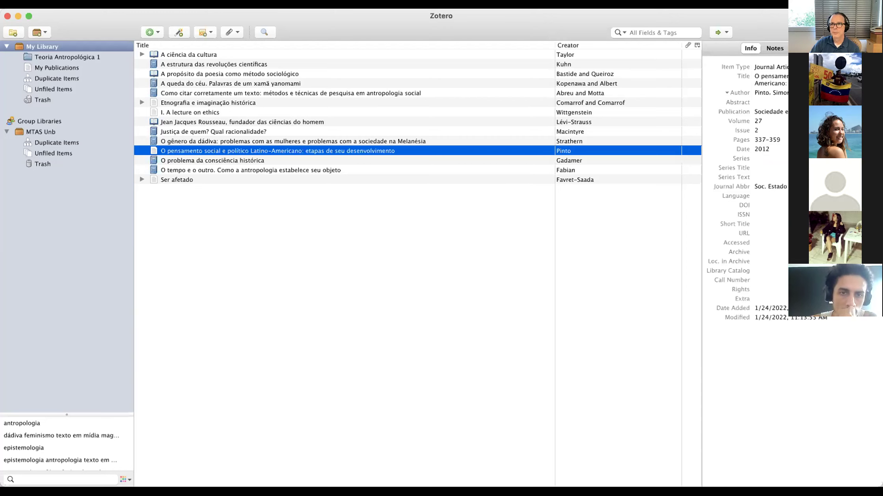
click(302, 74)
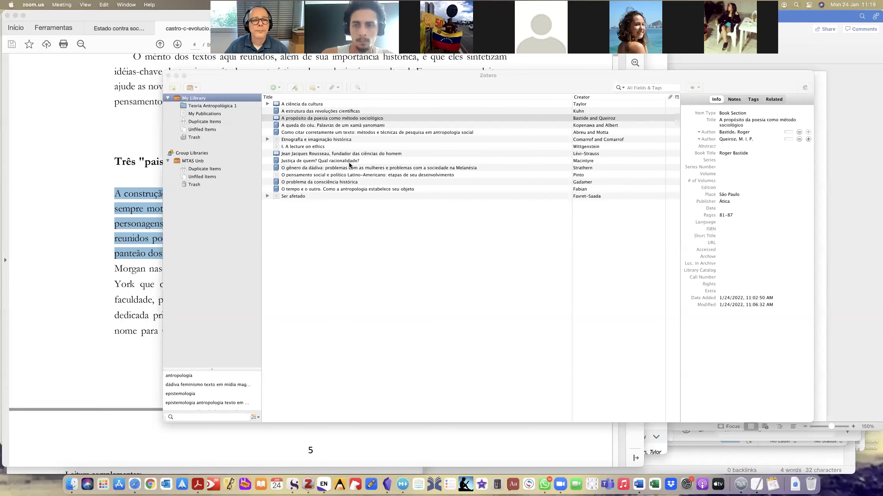
Switch to Finder, enlarge its window and open the Mana journal folder inside 01 Revistas
click(69, 483)
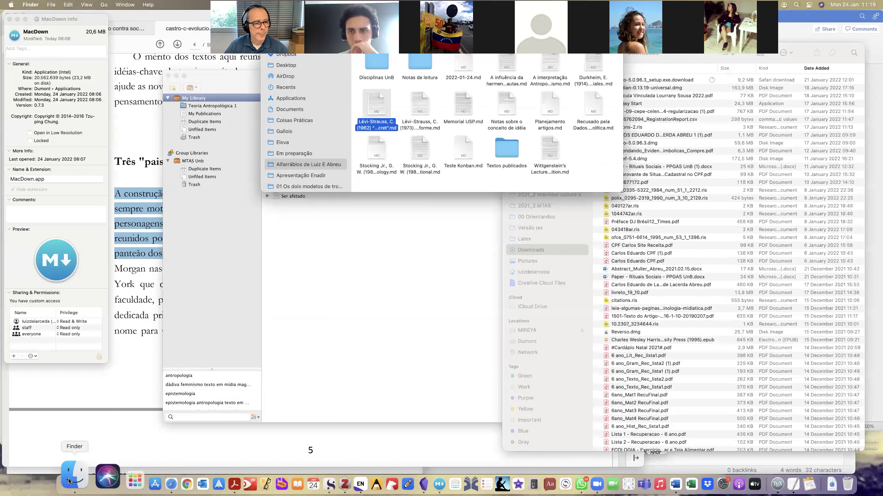
drag(406, 192, 406, 434)
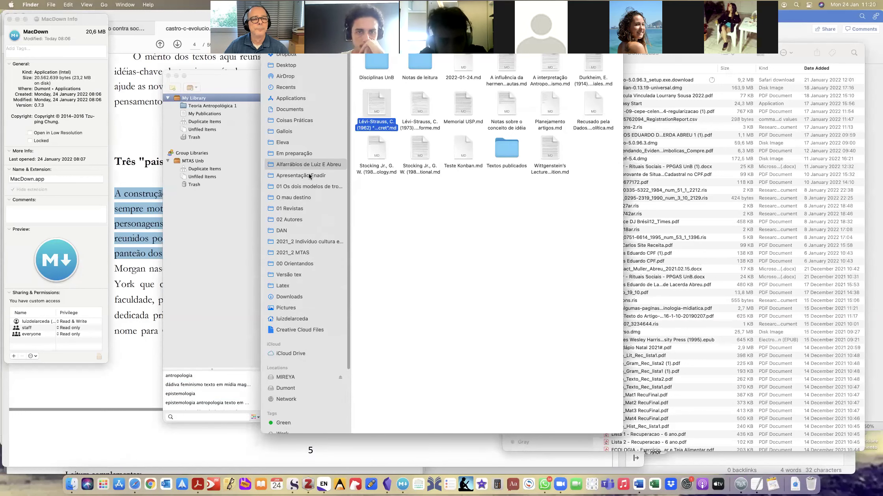
scroll(308, 173, down, 2)
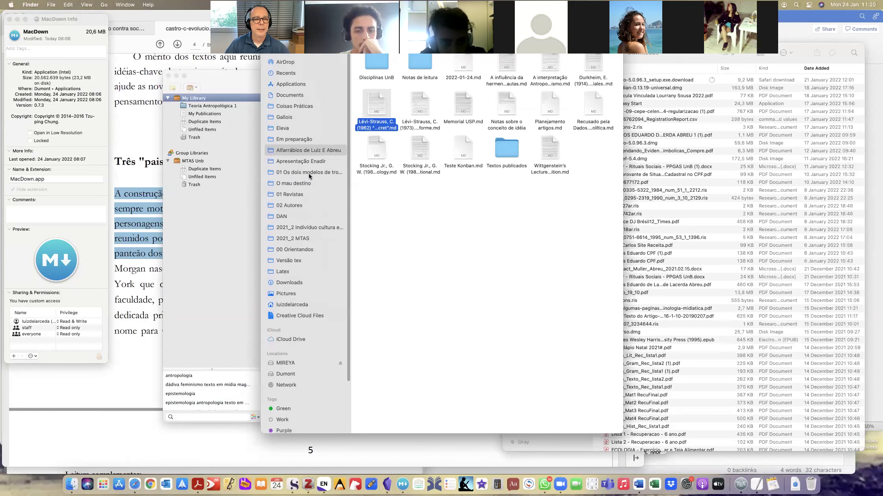
click(306, 194)
scroll(383, 221, down, 15)
scroll(382, 221, down, 5)
click(390, 283)
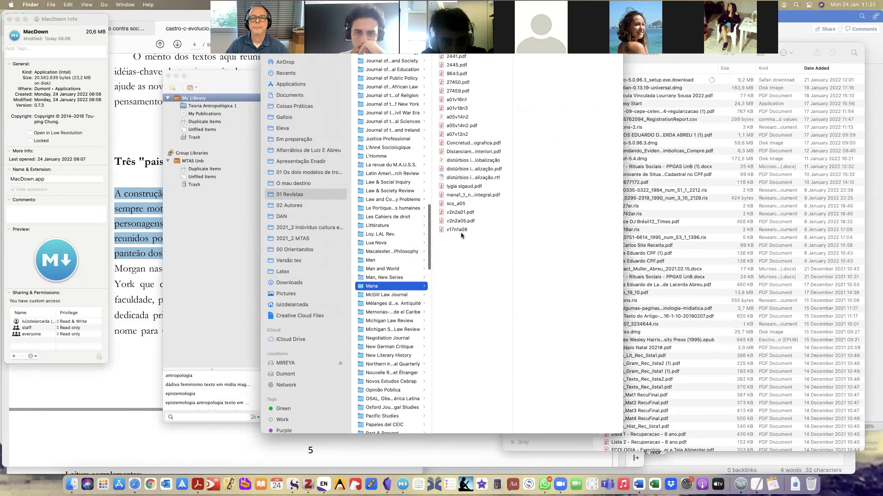
Widen the file name column and preview the PDF a01v16n1 in the Mana folder
drag(513, 239, 605, 239)
click(448, 102)
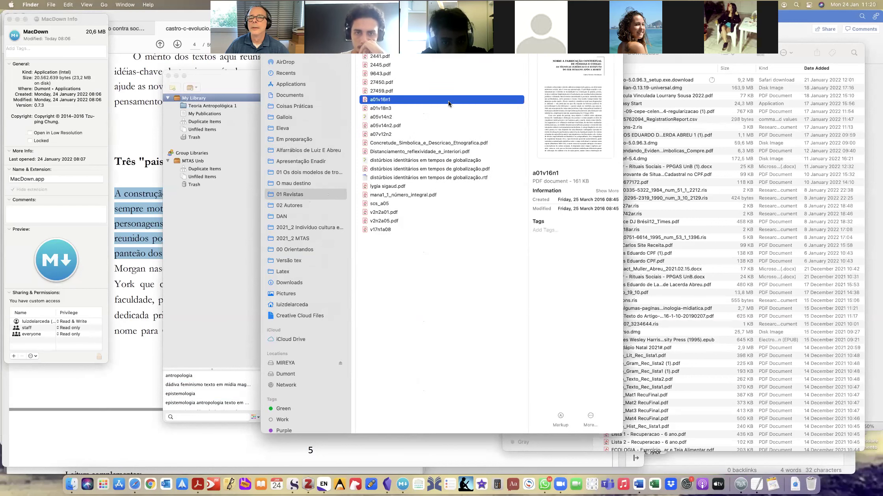
mouse_move(561, 131)
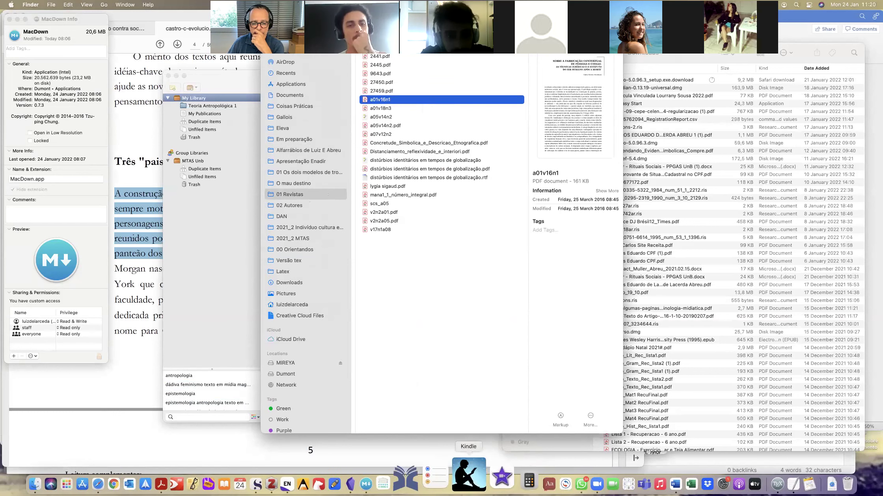
Switch to EndNote, move its window fully into view and clear the author search term
click(307, 476)
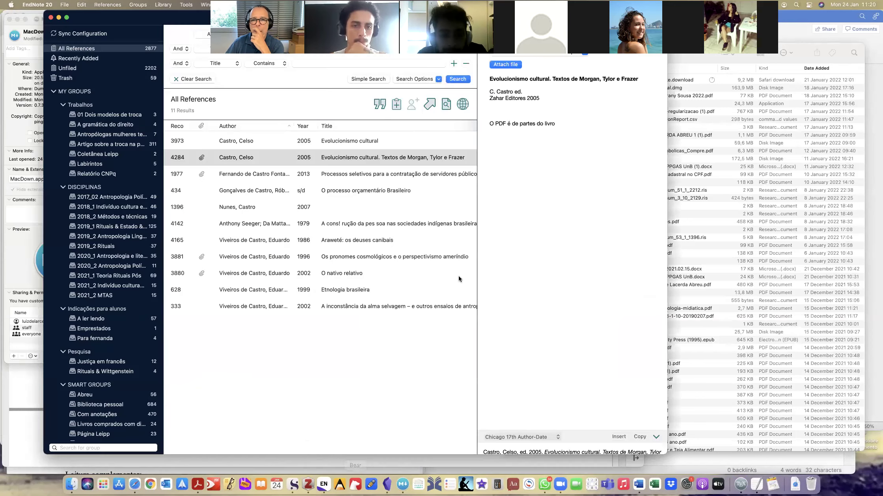
drag(176, 20, 370, 78)
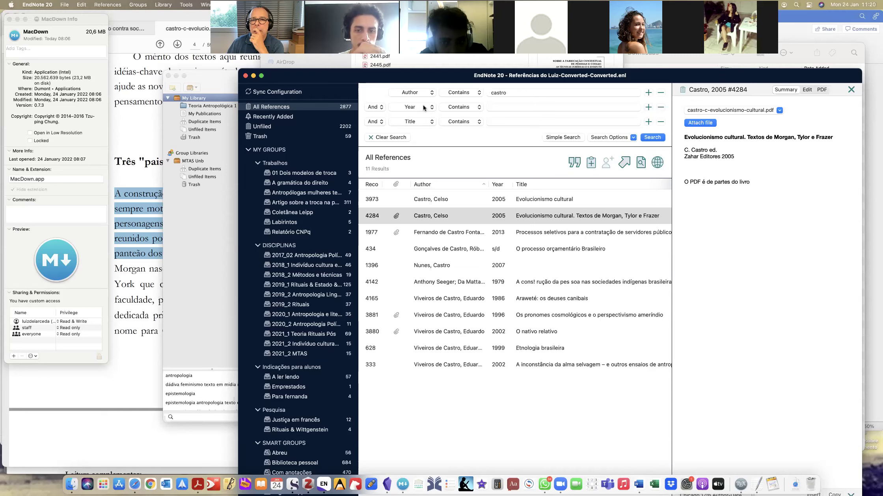
double_click(513, 92)
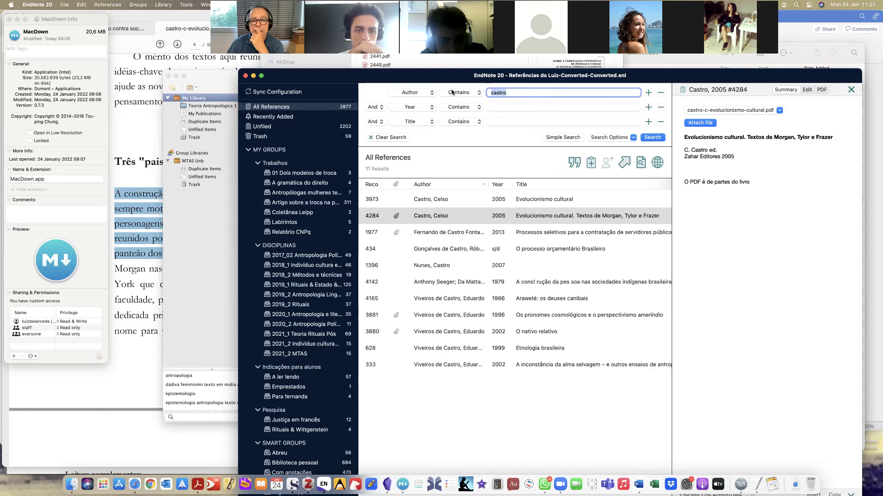
key(BackSpace)
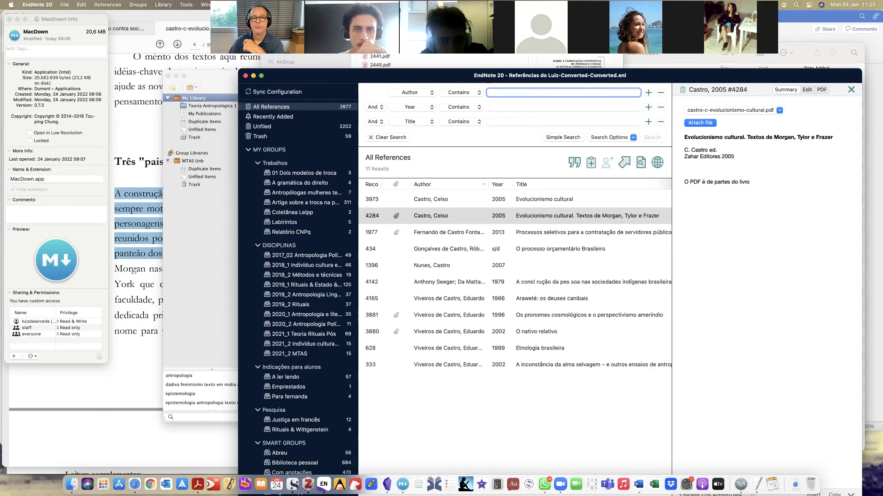
Change the second search criterion from year to the journal field and search the EndNote library for "annual"
click(415, 107)
click(420, 125)
click(503, 107)
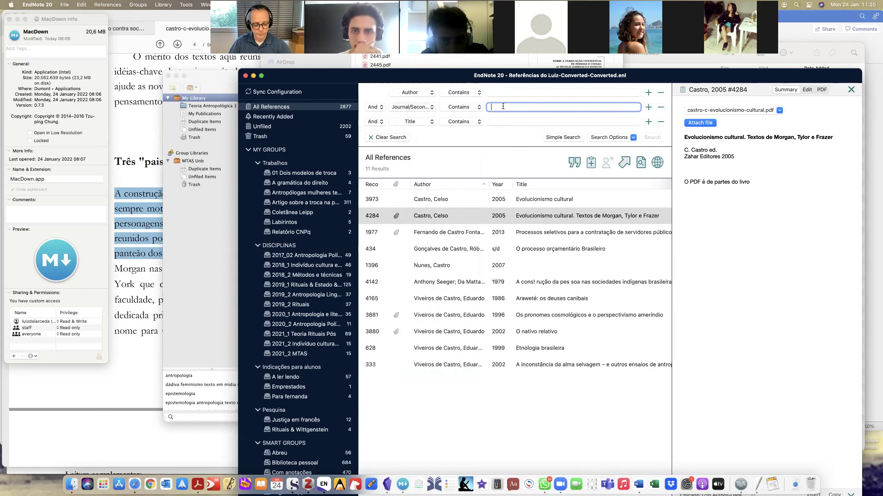
text(sannual)
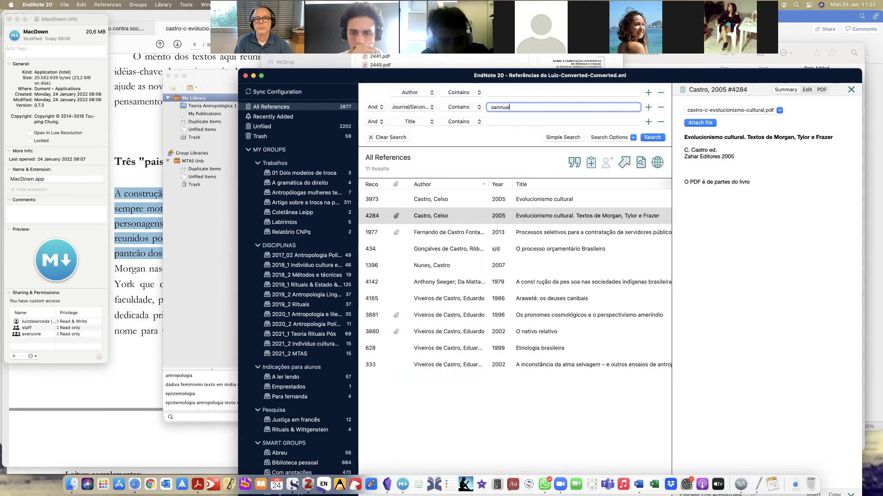
key(BackSpace)
key(BackSpace)
key(BackSpace)
key(BackSpace)
key(BackSpace)
key(BackSpace)
key(BackSpace)
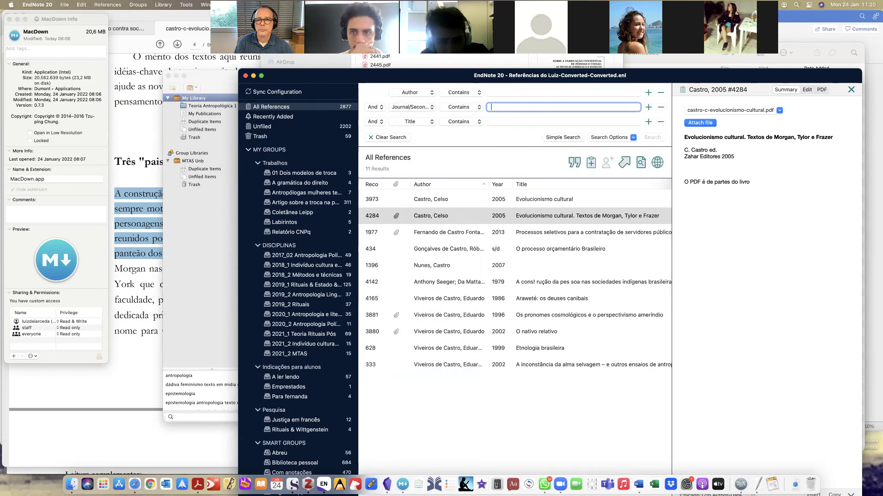
text(annual)
key(Return)
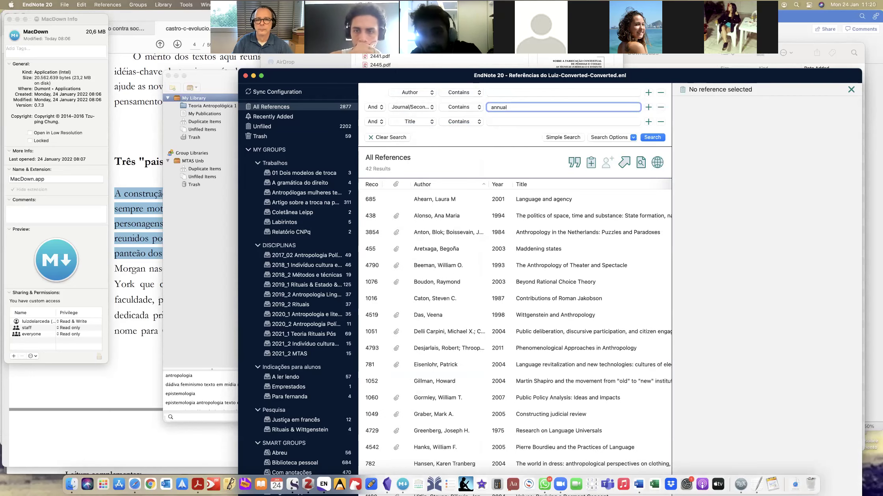
Open the PDF attached to "Anthropology in the Netherlands: Puzzles and Paradoxes" in Adobe Acrobat and examine its cover page and first article page
scroll(554, 261, down, 2)
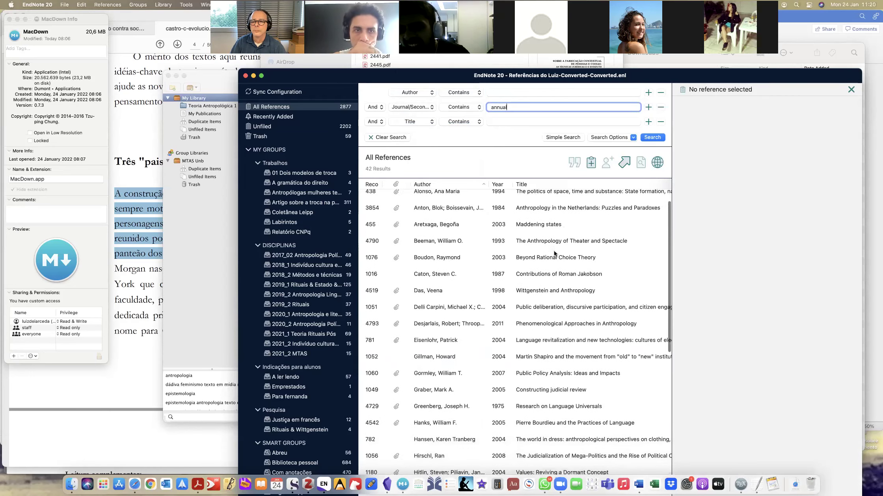
click(561, 206)
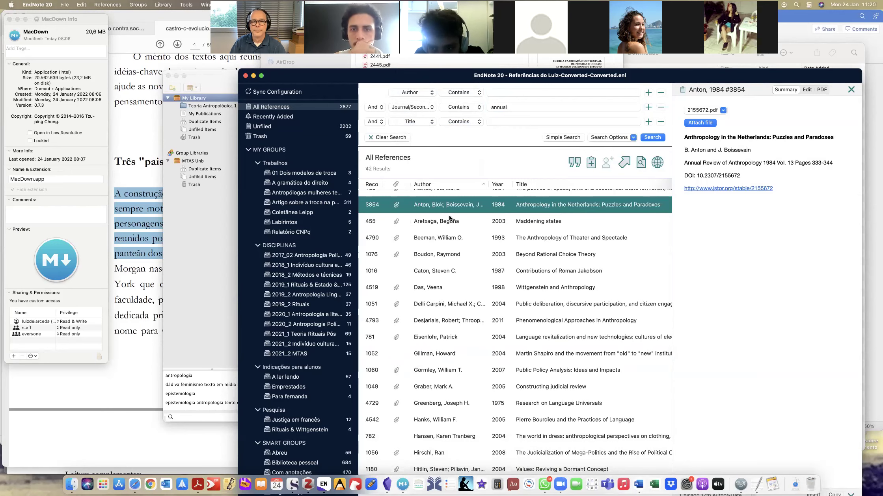
click(723, 111)
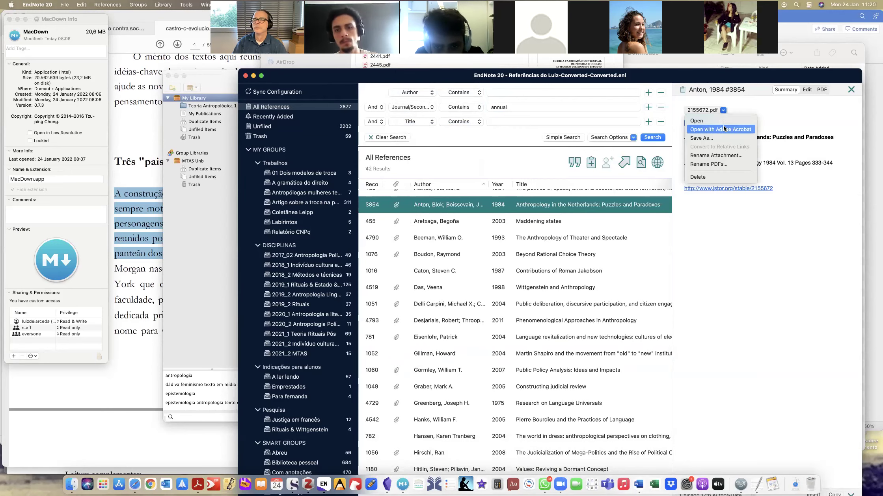
click(719, 130)
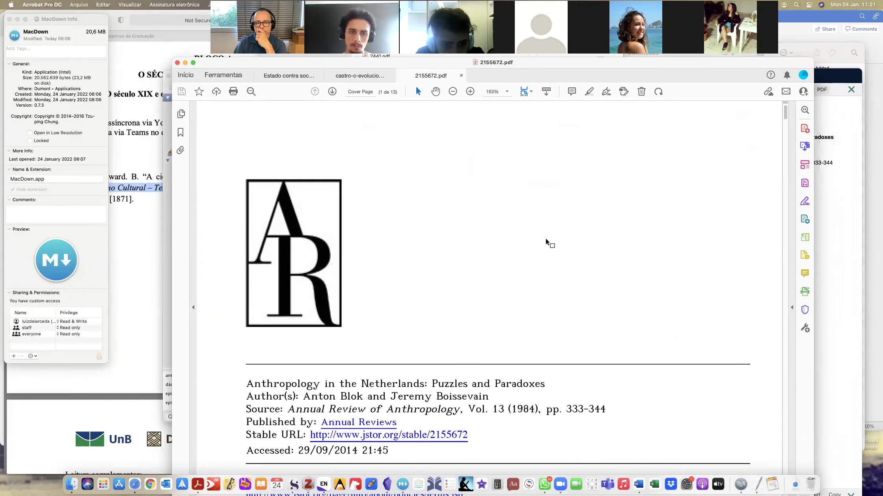
scroll(569, 261, down, 5)
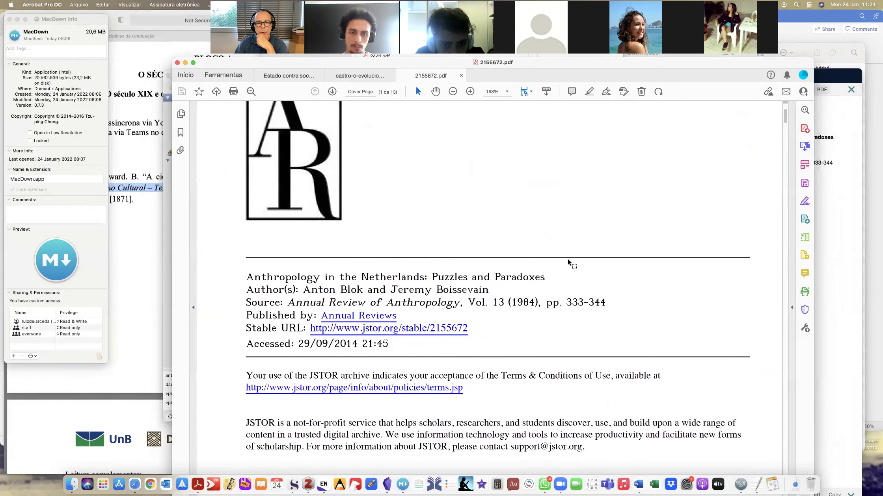
scroll(568, 261, down, 20)
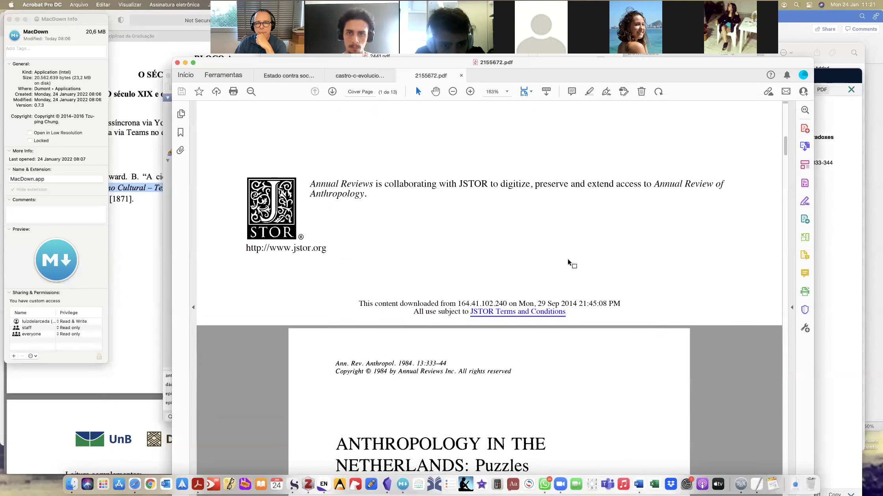
scroll(568, 260, down, 8)
scroll(568, 260, down, 15)
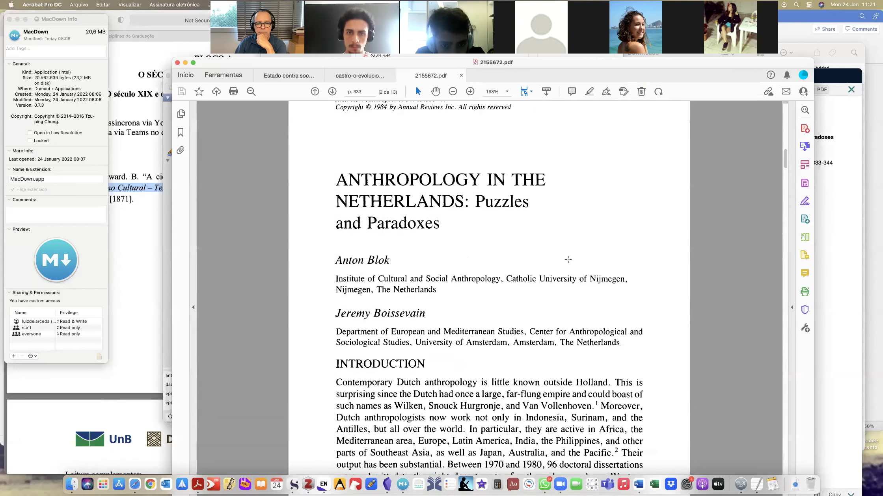
scroll(568, 261, up, 20)
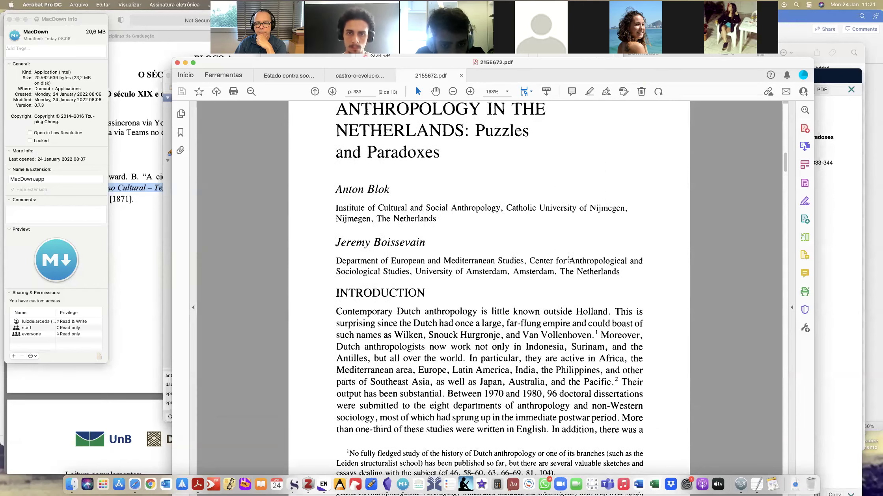
scroll(568, 261, down, 5)
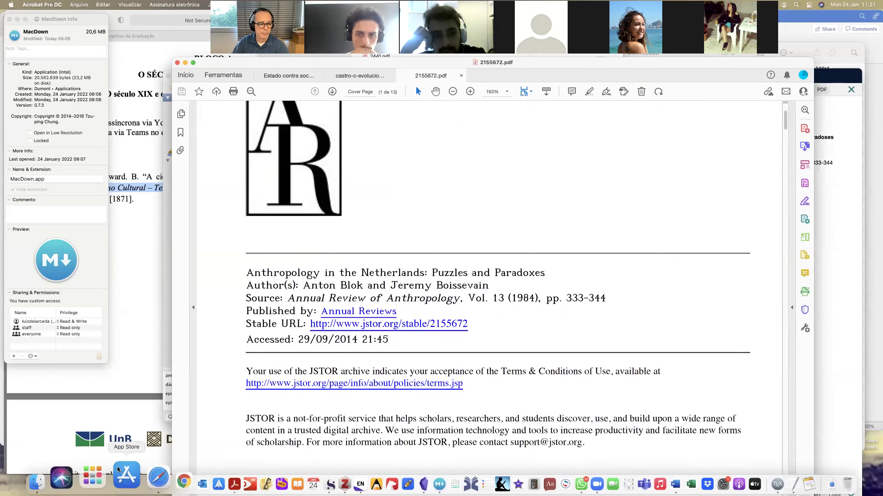
Switch to Safari, bring its window into view and load doi.org in a new tab
click(98, 485)
drag(163, 30, 412, 94)
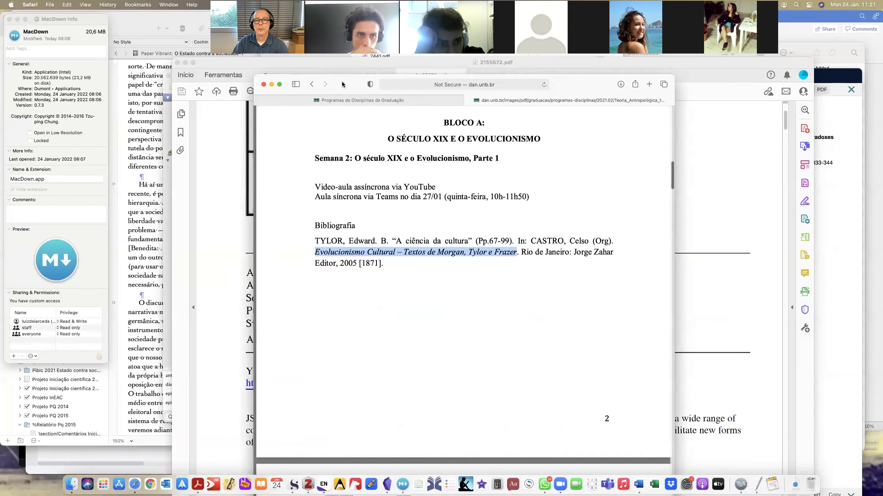
click(647, 83)
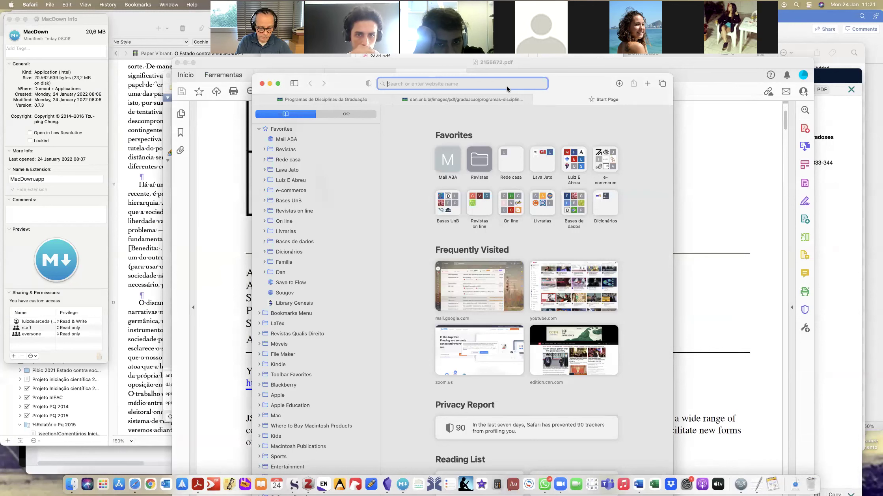
text(doi.)
text(org)
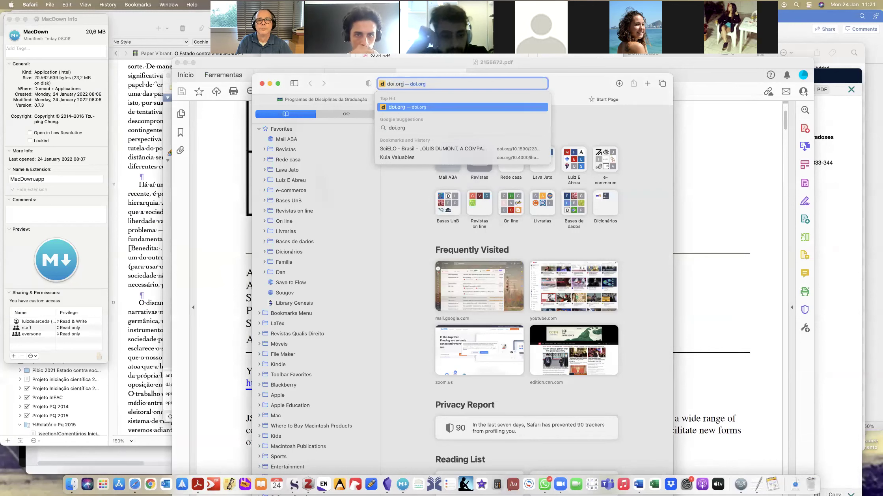
key(Return)
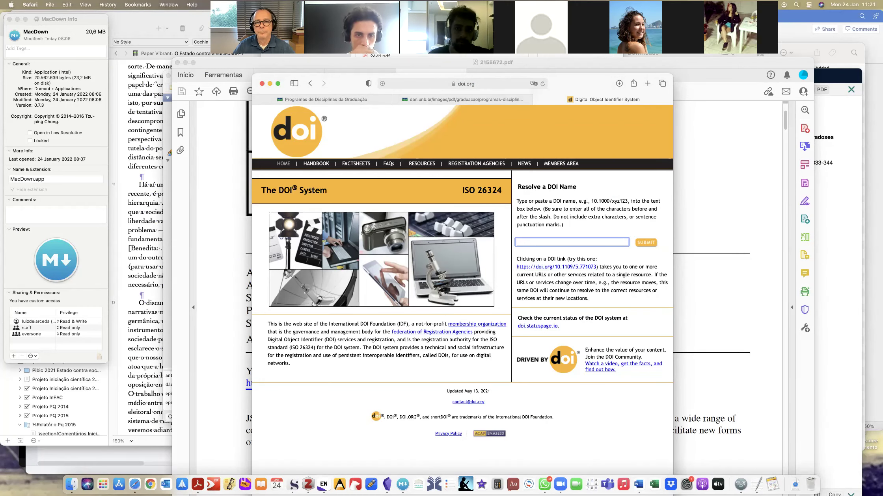
drag(563, 85, 548, 68)
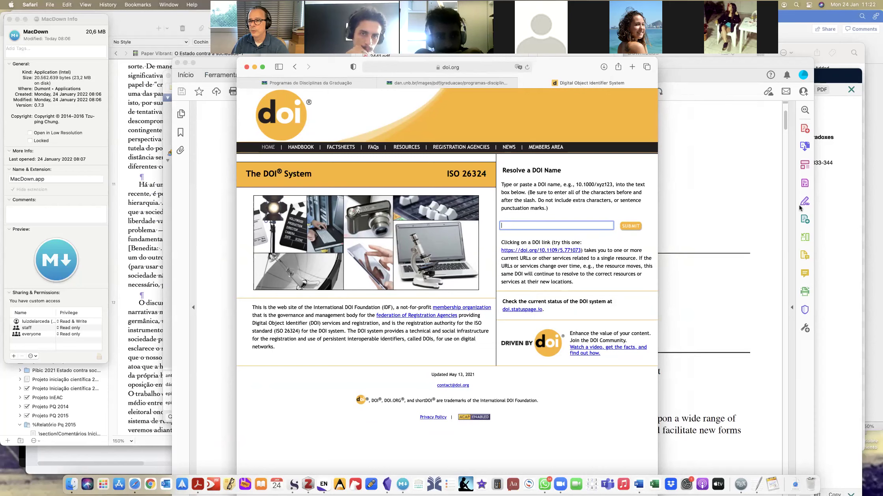
Copy the DOI 10.2307/2155672 from the EndNote reference and try to resolve it on doi.org in Safari
click(838, 222)
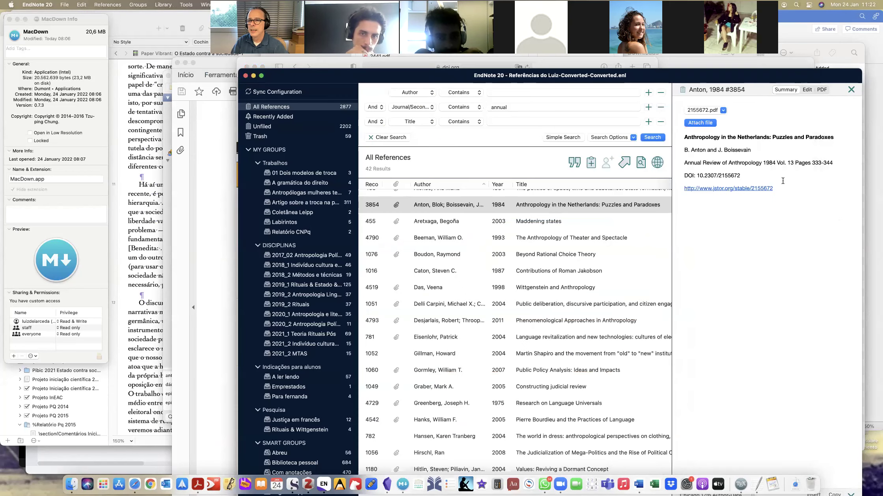
drag(698, 175, 739, 173)
key(super+c)
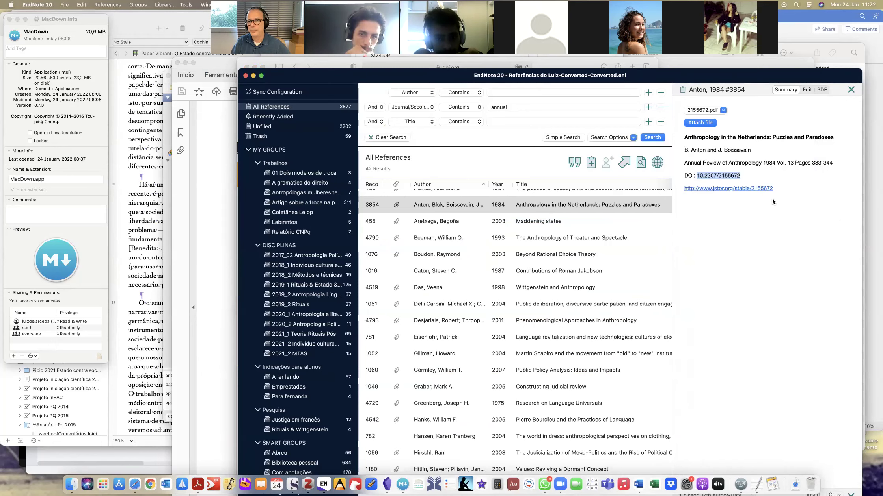
click(218, 299)
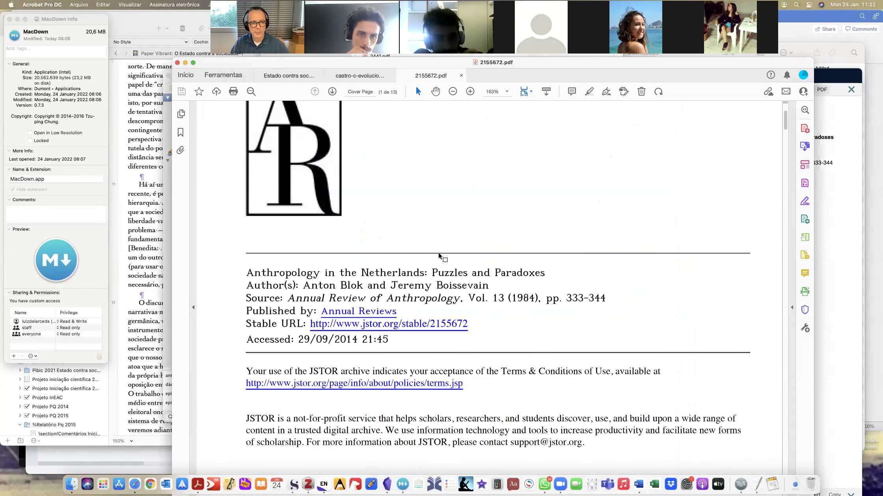
key(super+Tab)
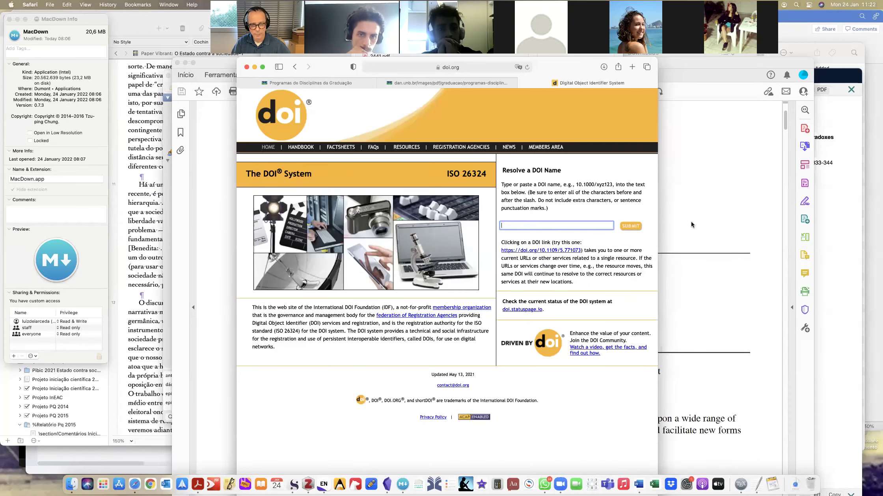
key(super+v)
key(Return)
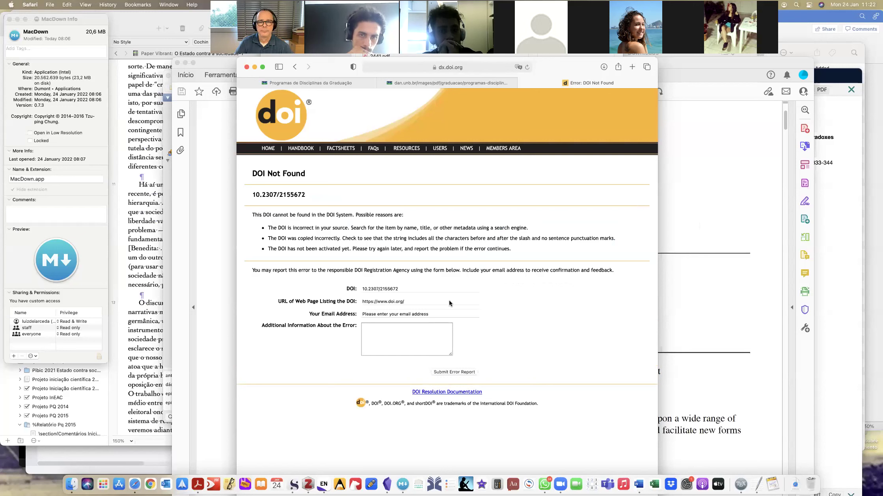
drag(404, 299, 356, 301)
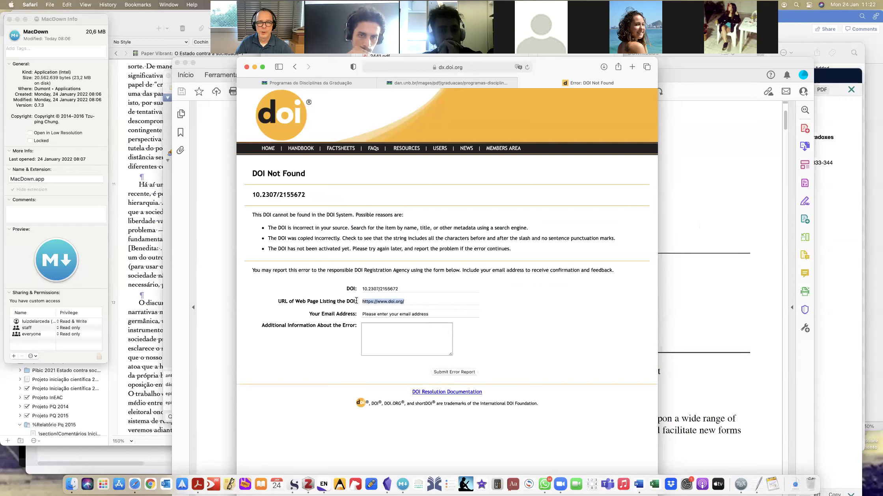
Switch back to EndNote, search the journal field for "anuário" and open the editable record of "O feiticeiro desencantado"
click(745, 285)
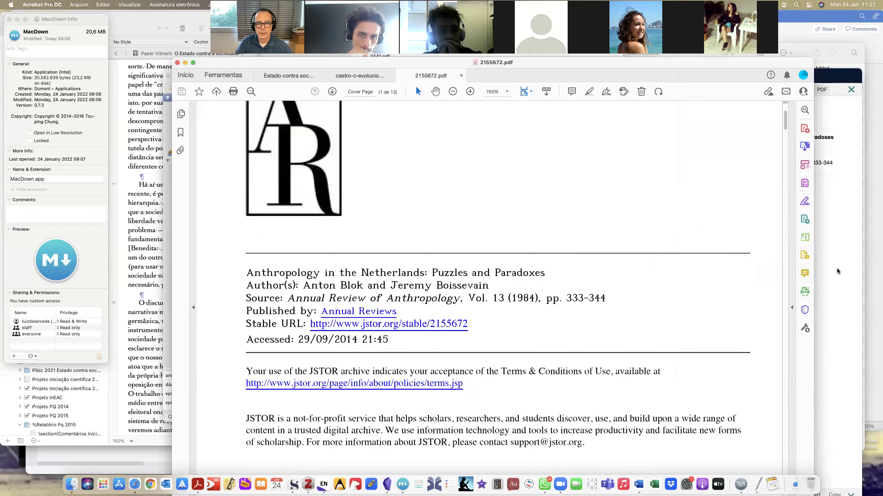
click(836, 268)
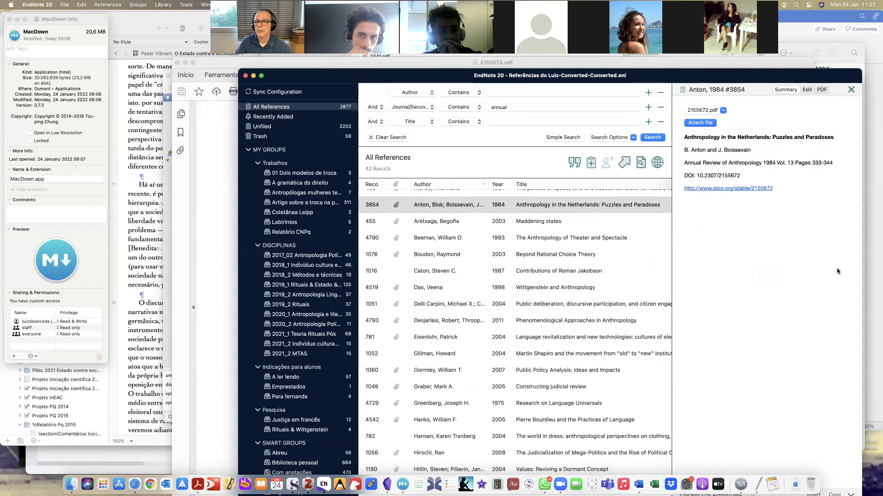
double_click(516, 108)
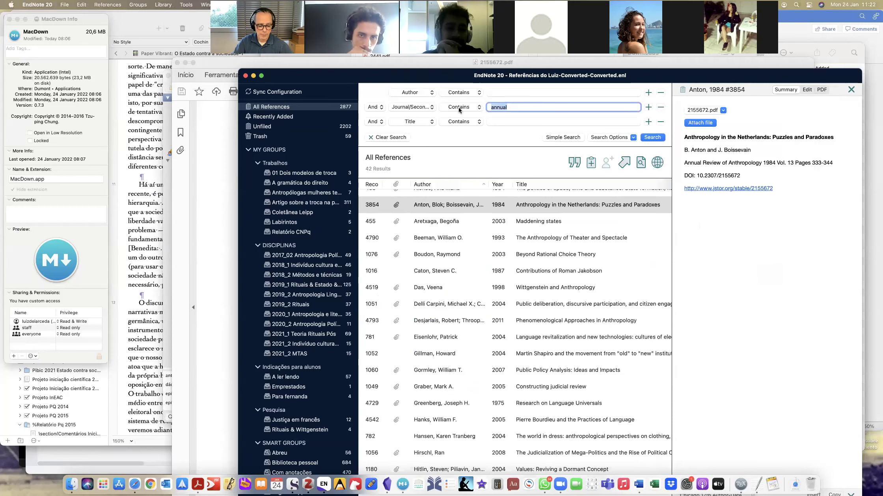
text(anuário)
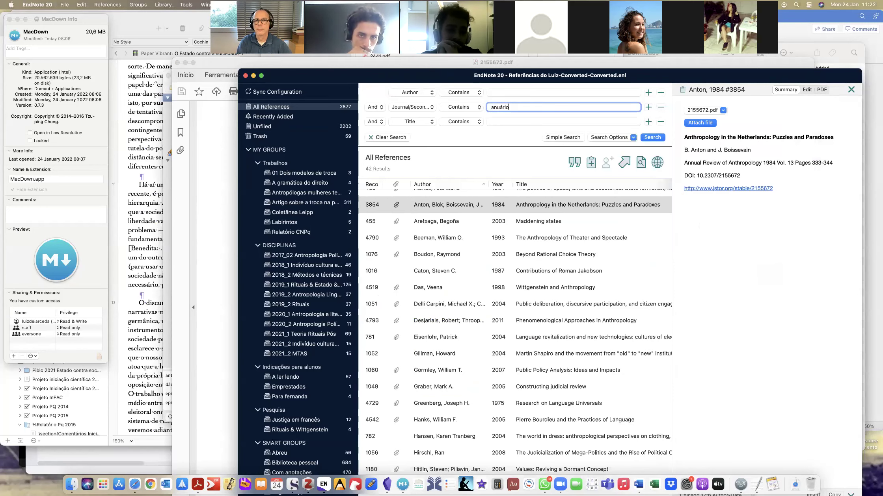
key(Return)
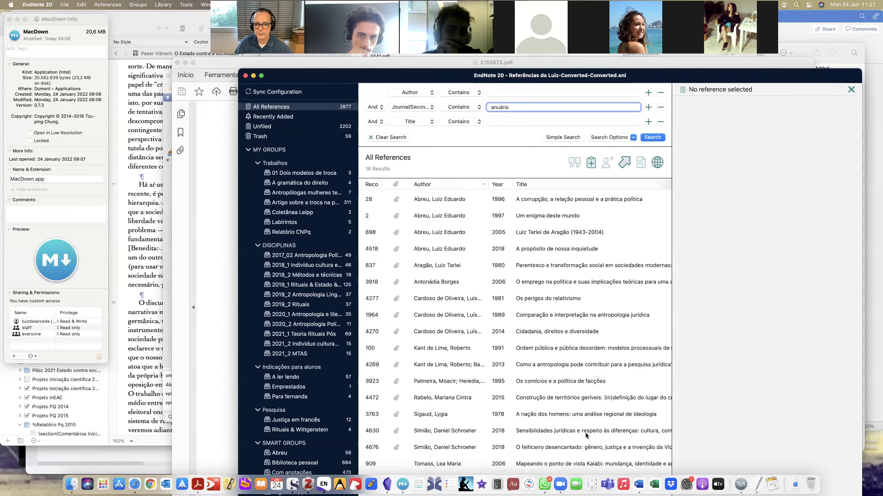
click(582, 447)
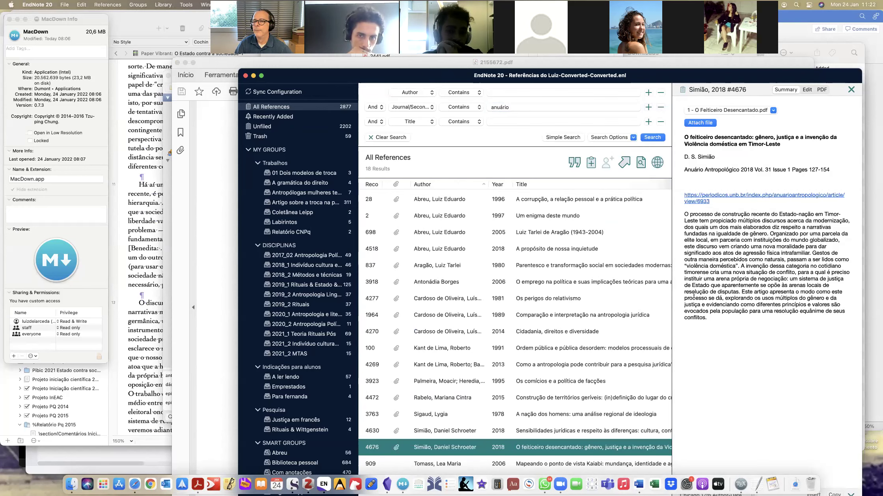
click(807, 89)
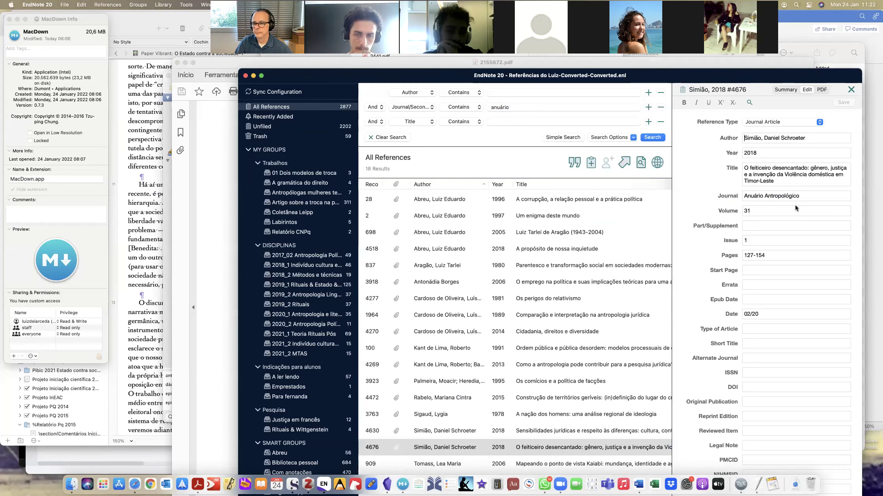
Close the open record, search the journal field for "mana" and open the editable record of "A troca das palavras e a troca das coisas"
click(851, 89)
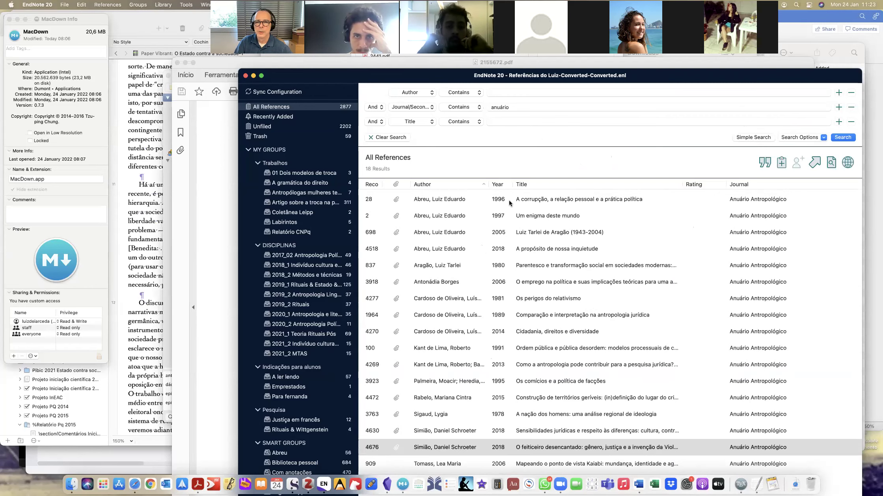
double_click(506, 106)
text(mana)
key(Return)
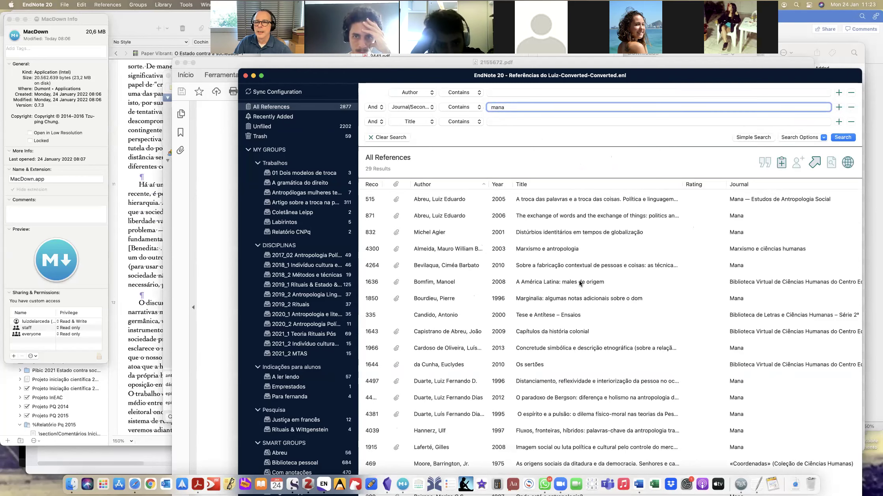
click(564, 200)
scroll(442, 234, right, 2)
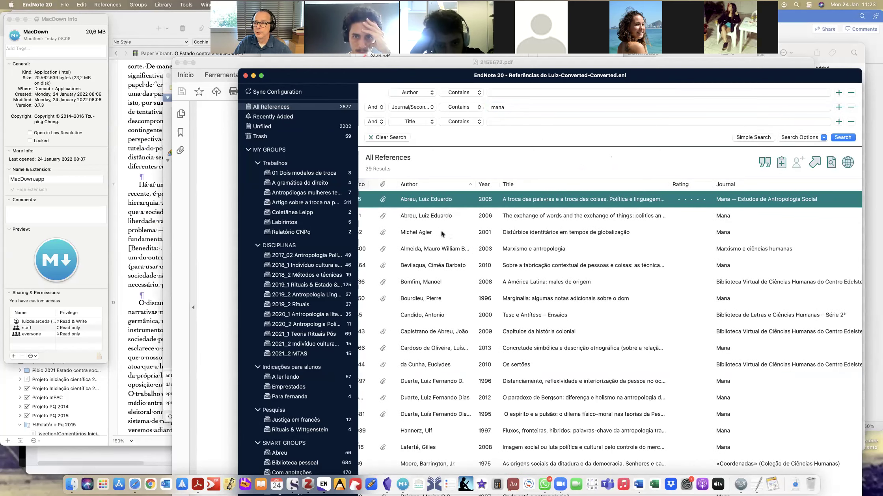
double_click(470, 200)
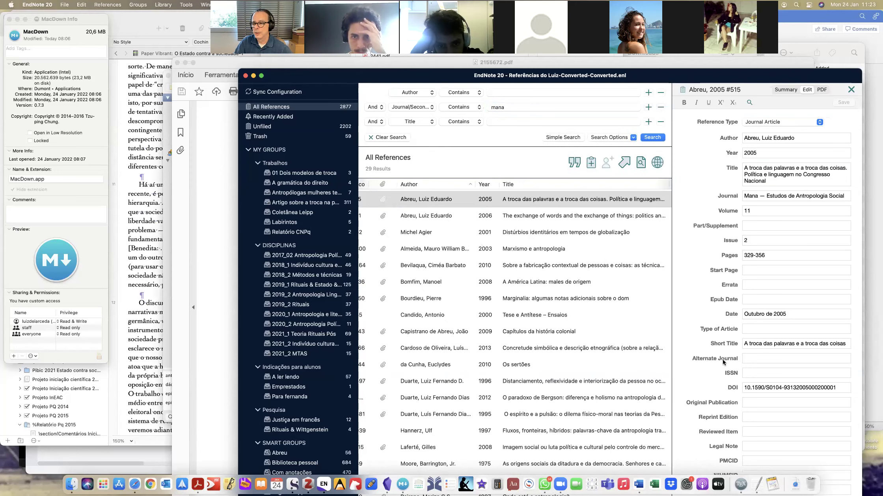
triple_click(766, 389)
key(super+c)
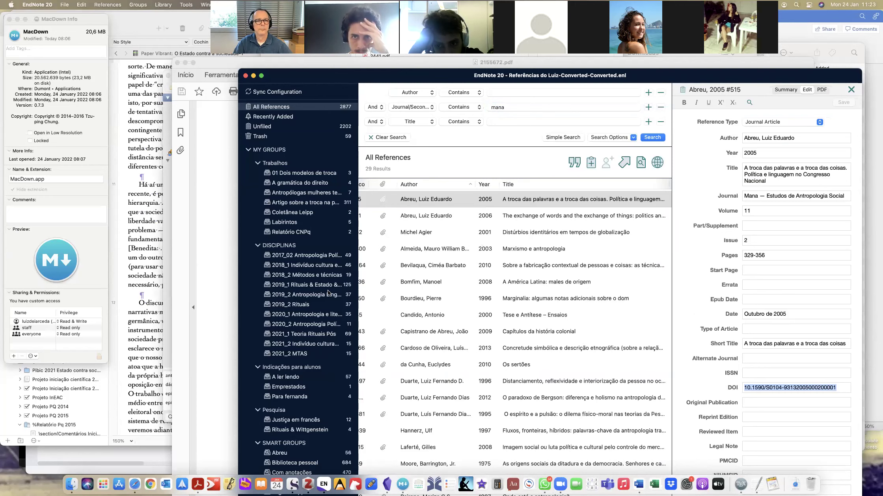
key(super+Tab)
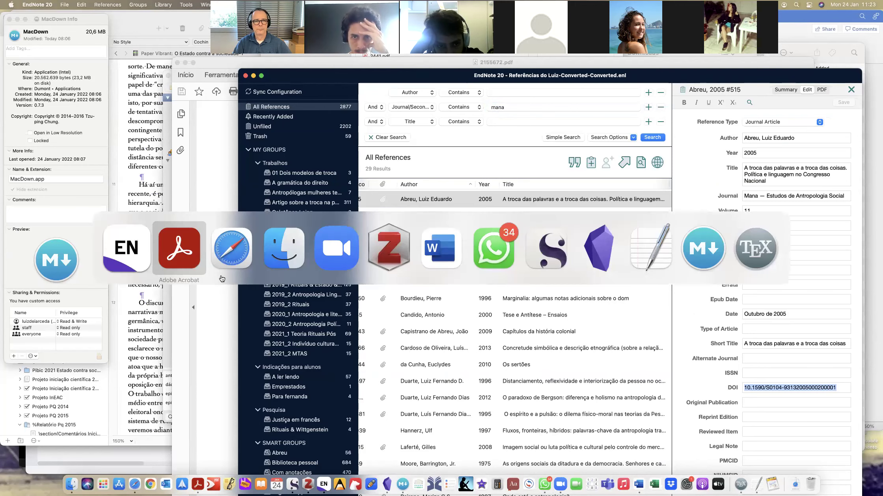
click(229, 272)
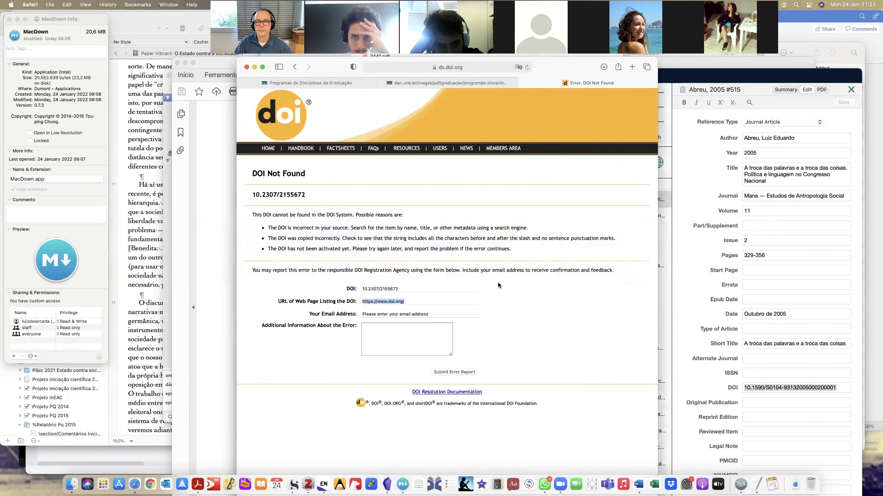
click(295, 67)
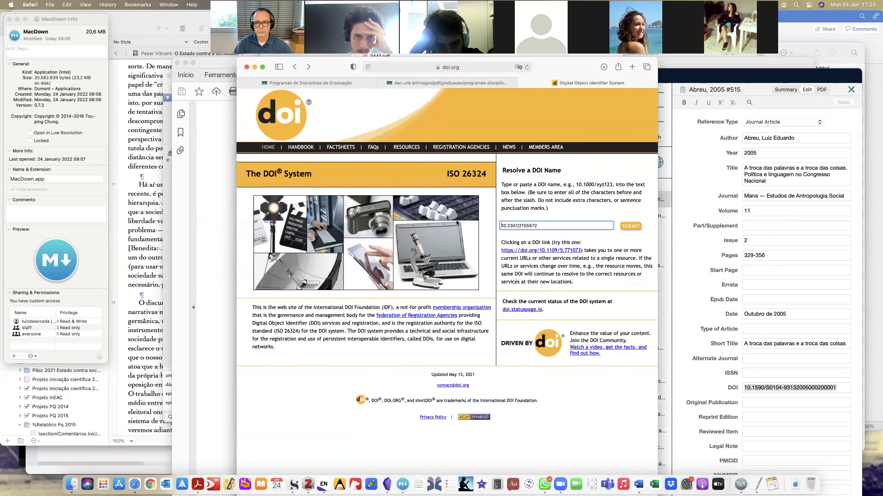
drag(552, 225, 497, 225)
key(super+v)
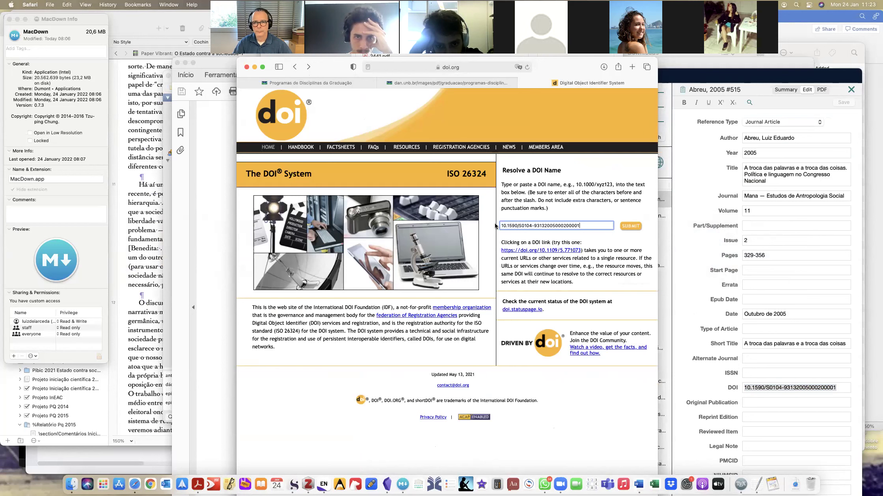
key(Return)
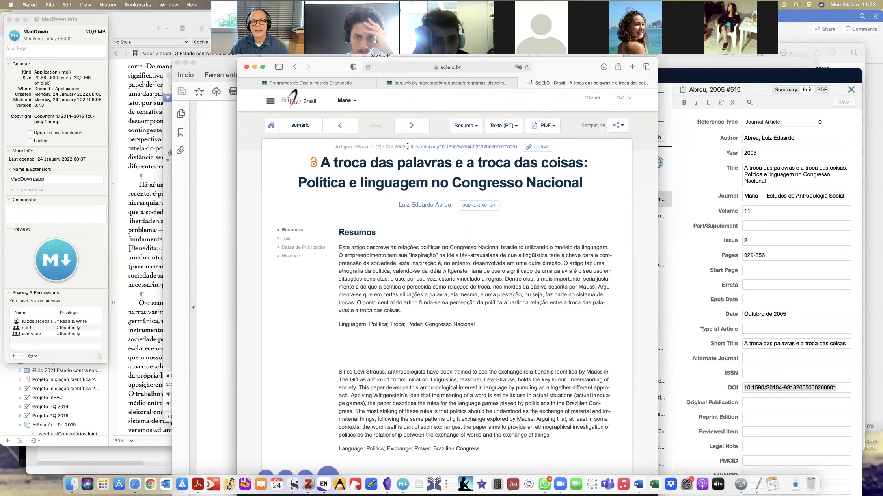
Copy the article's DOI link from the SciELO page, send it to the MTAS 2021/2 group in WhatsApp and return to Safari
drag(408, 147, 517, 147)
key(super+c)
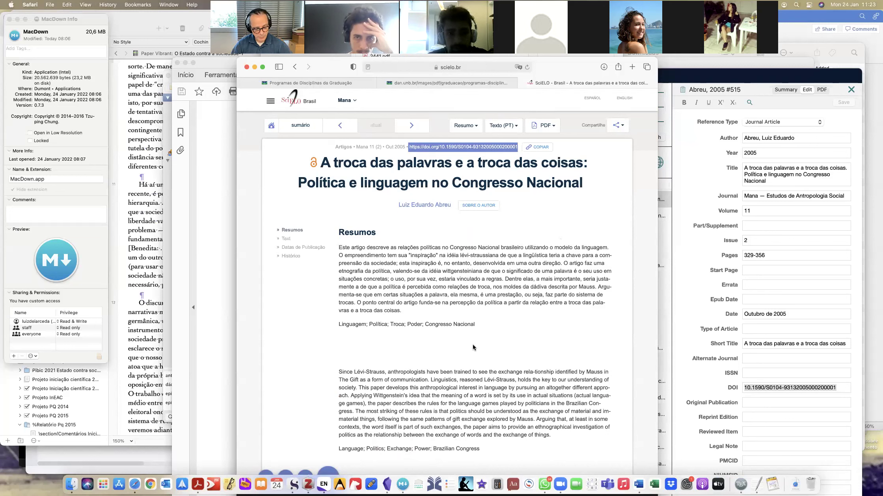
click(545, 484)
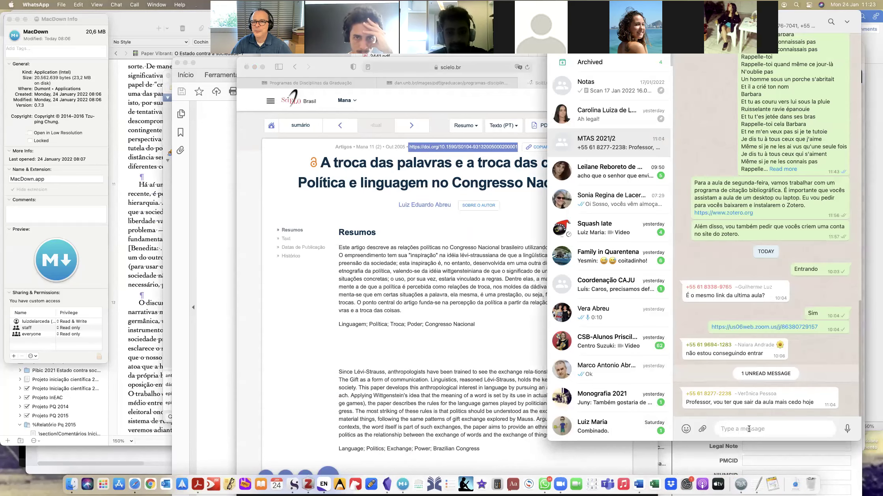
key(super+v)
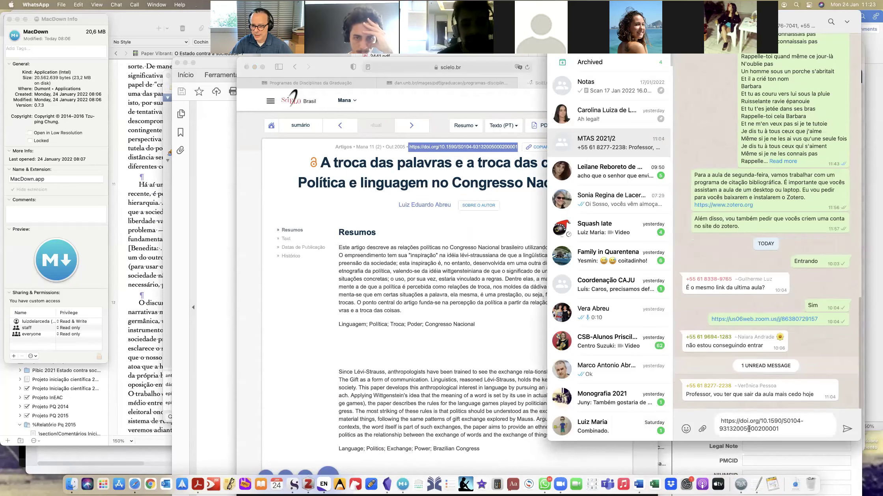
key(Return)
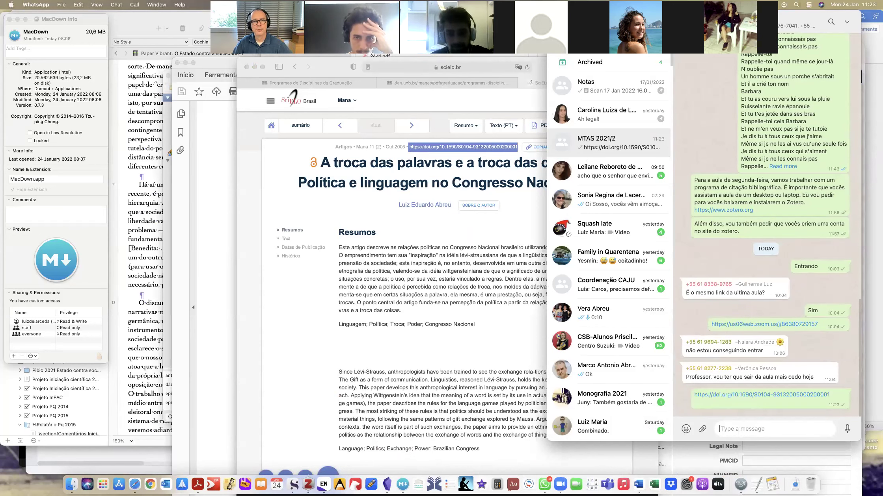
click(420, 289)
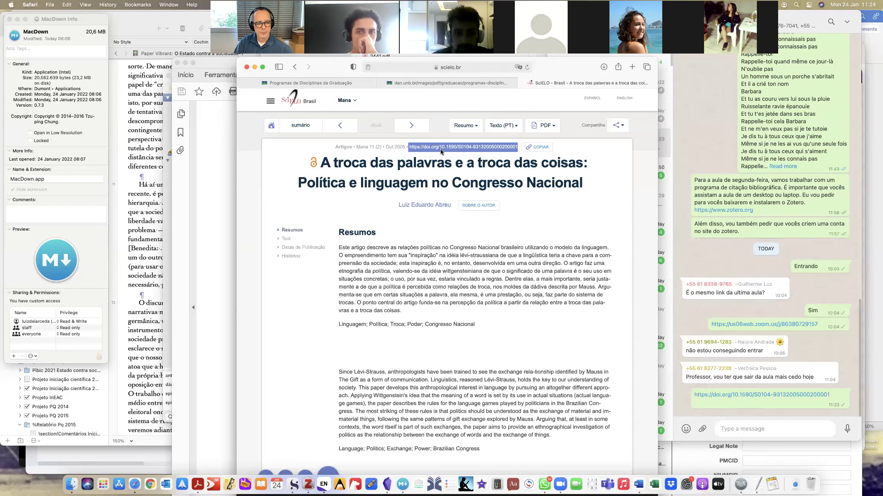
Switch to Word, paste the DOI link into the blank document and set its font size to 20
click(639, 484)
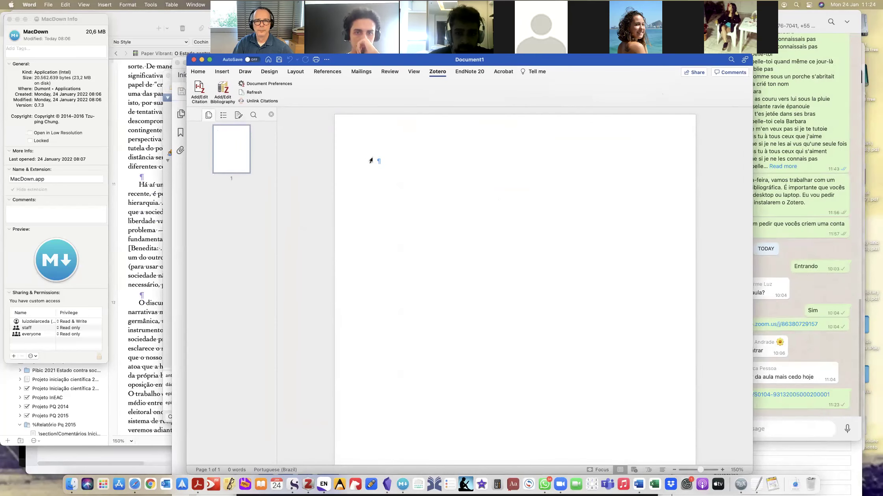
double_click(377, 161)
key(super+v)
click(368, 162)
key(super+c)
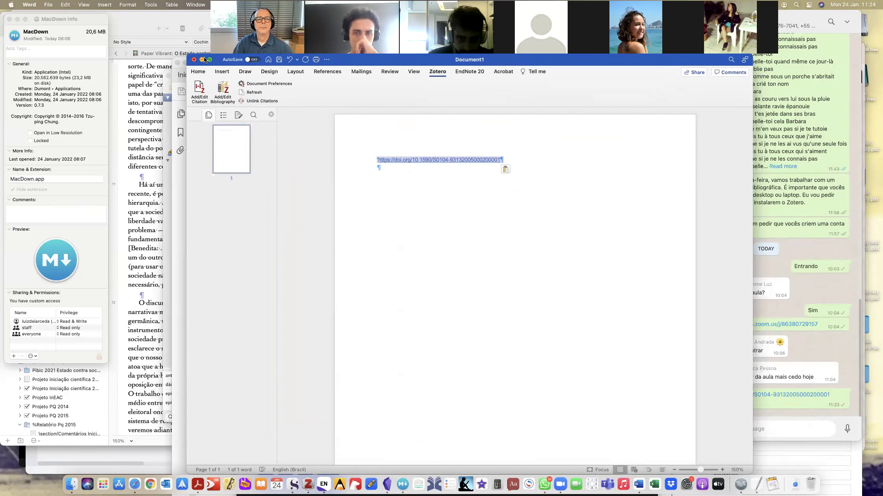
click(198, 72)
click(285, 86)
click(289, 208)
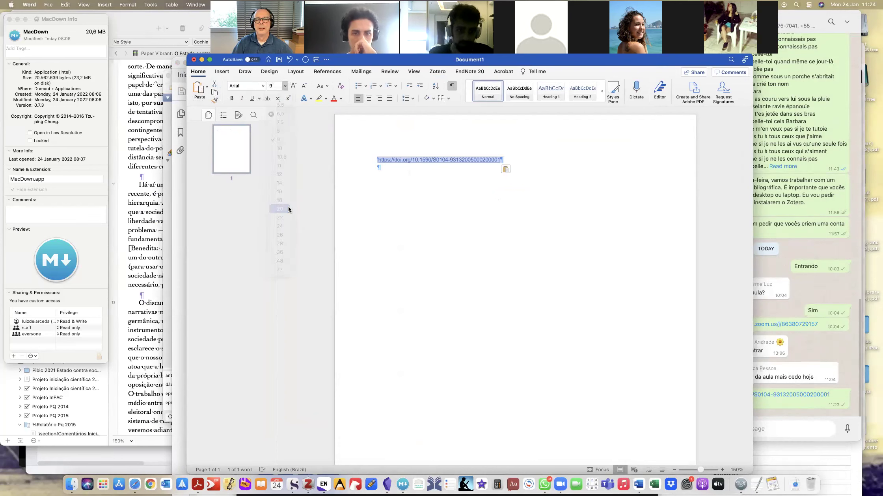
click(440, 217)
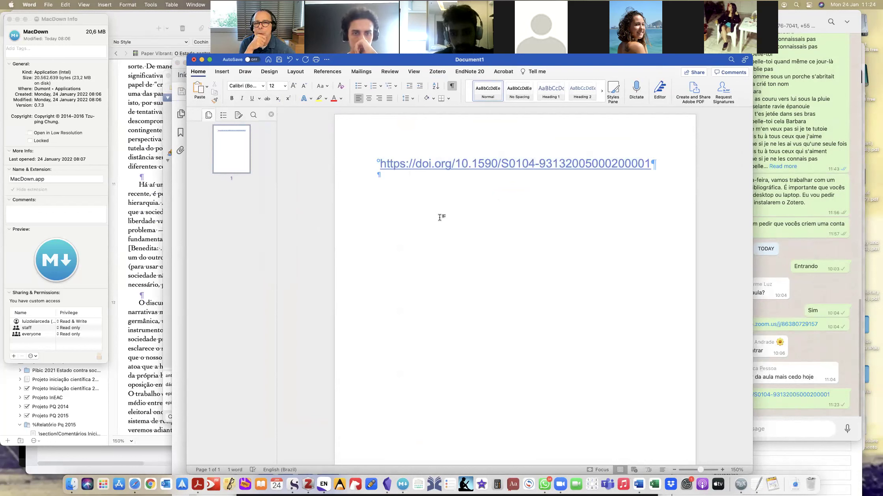
Add two new lines below the DOI link and paste a second copy there as unformatted text
click(659, 161)
key(Return)
key(Return)
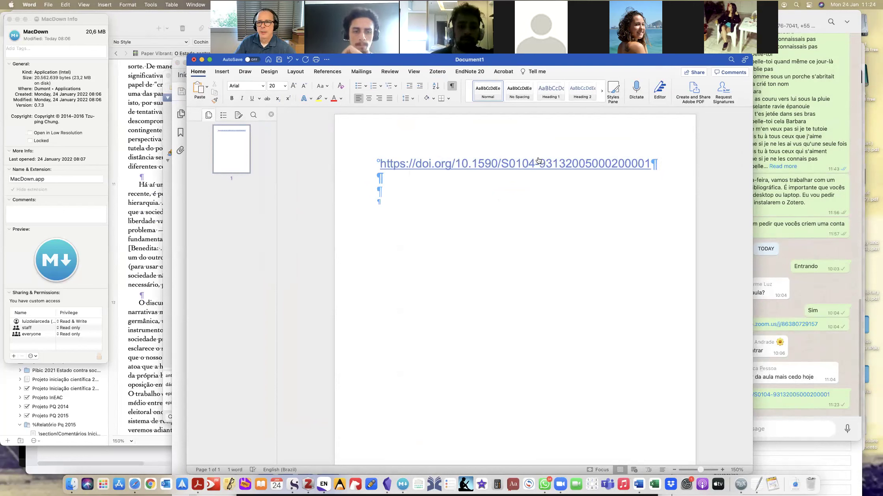
click(65, 5)
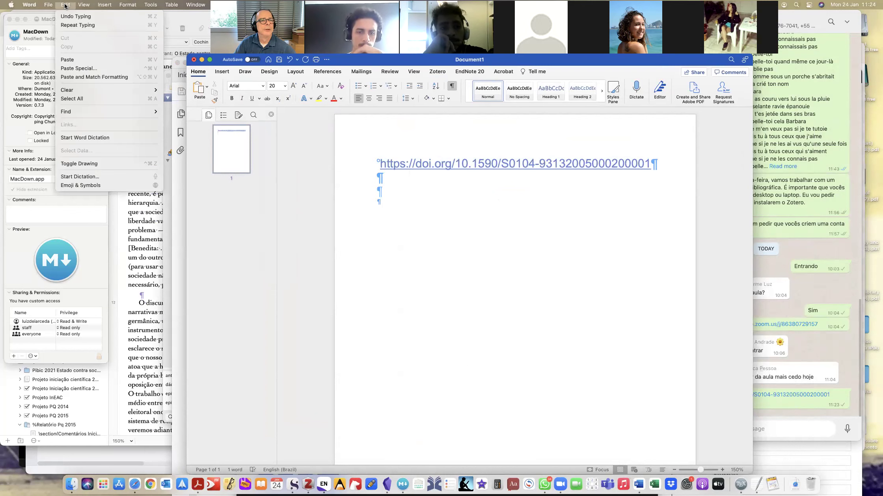
click(81, 69)
click(371, 155)
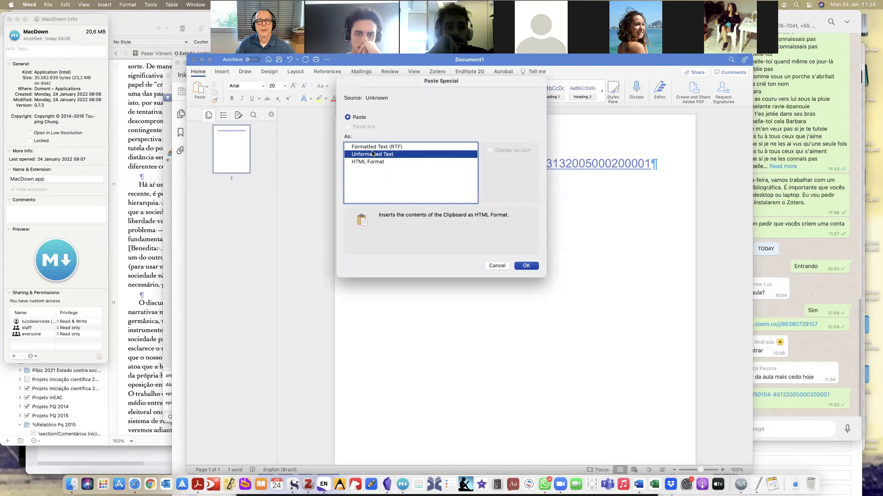
click(526, 266)
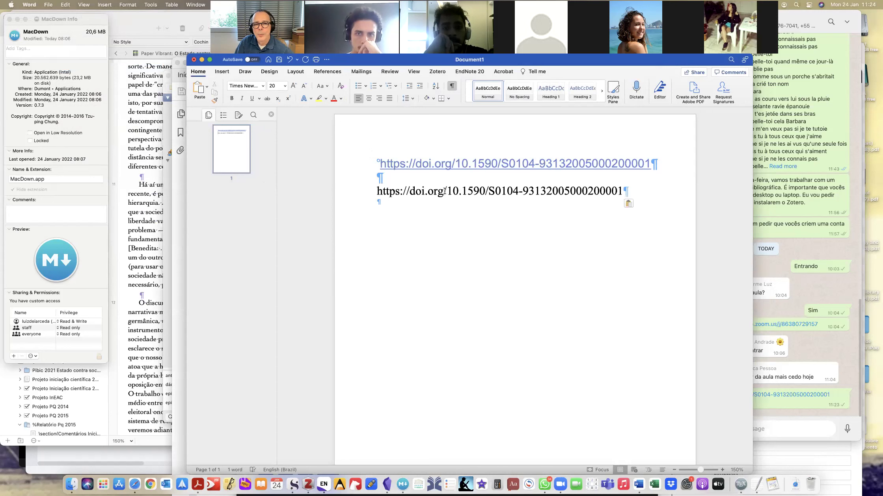
drag(445, 192, 586, 188)
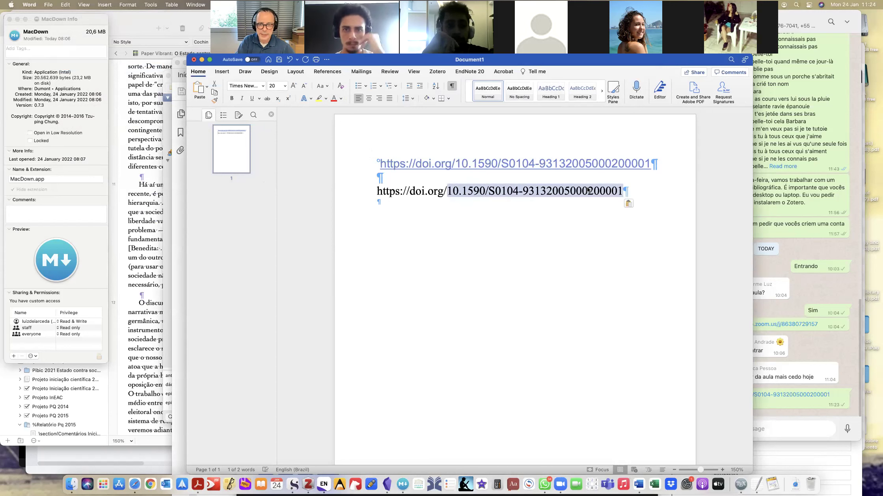
key(super+b)
click(517, 235)
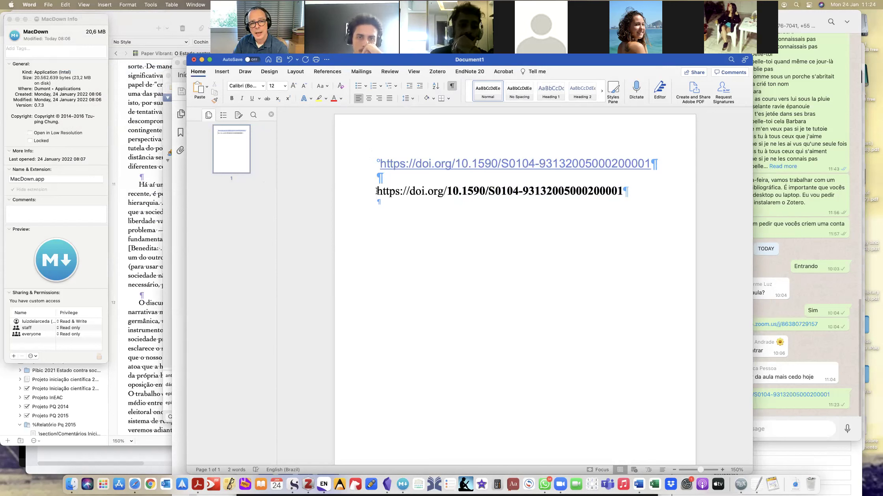
Copy the whole unformatted DOI link from the Word document, switch to Safari and open a new browser window
drag(377, 191, 623, 192)
key(super+c)
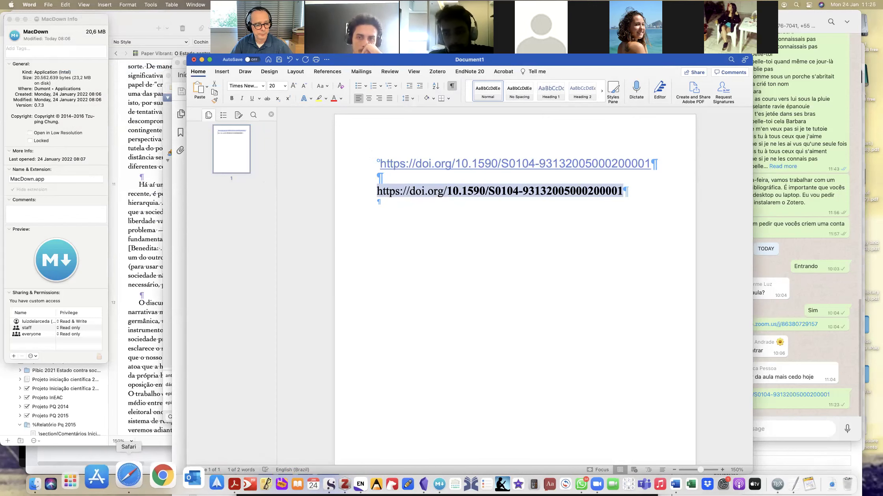
click(132, 476)
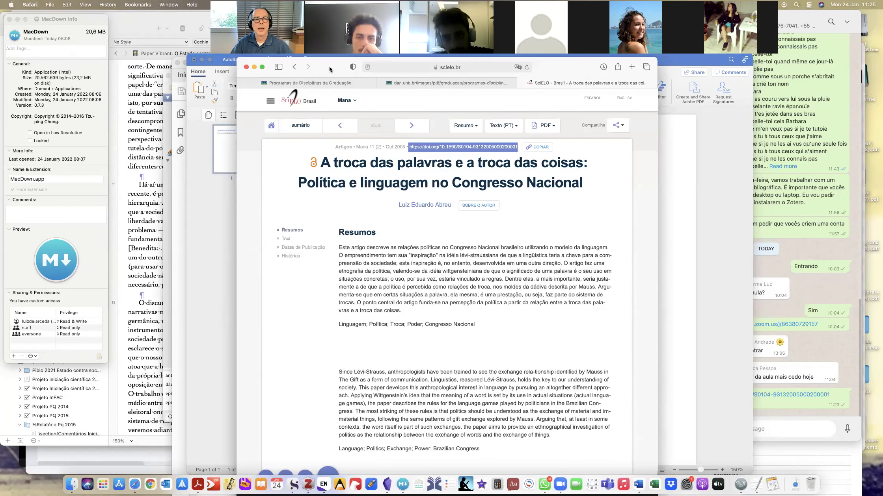
click(49, 4)
click(63, 14)
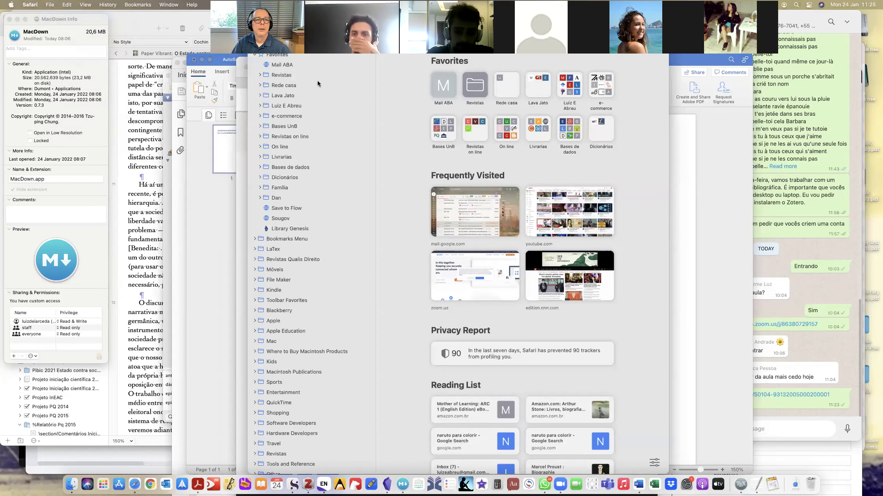
click(327, 146)
drag(308, 163, 307, 147)
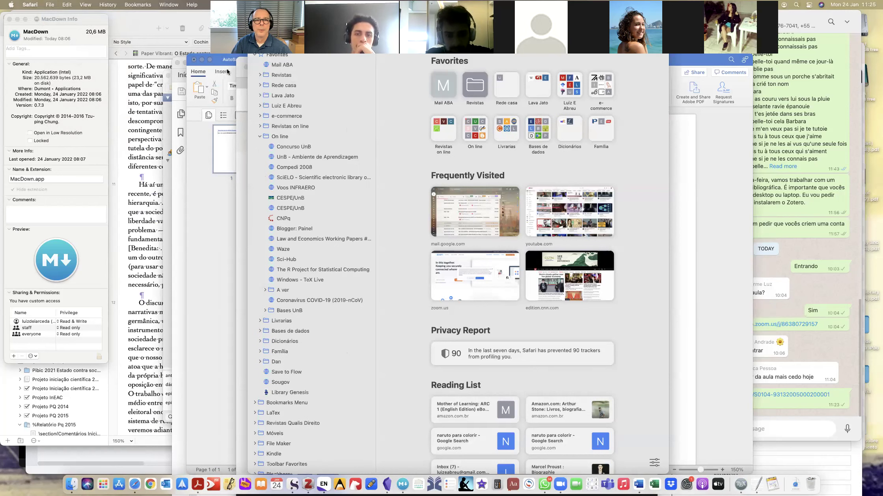
drag(337, 21, 336, 121)
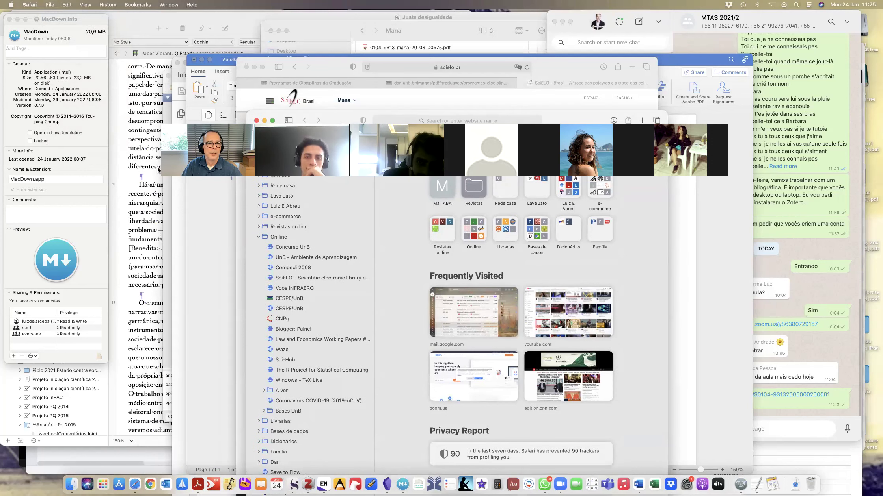
click(473, 67)
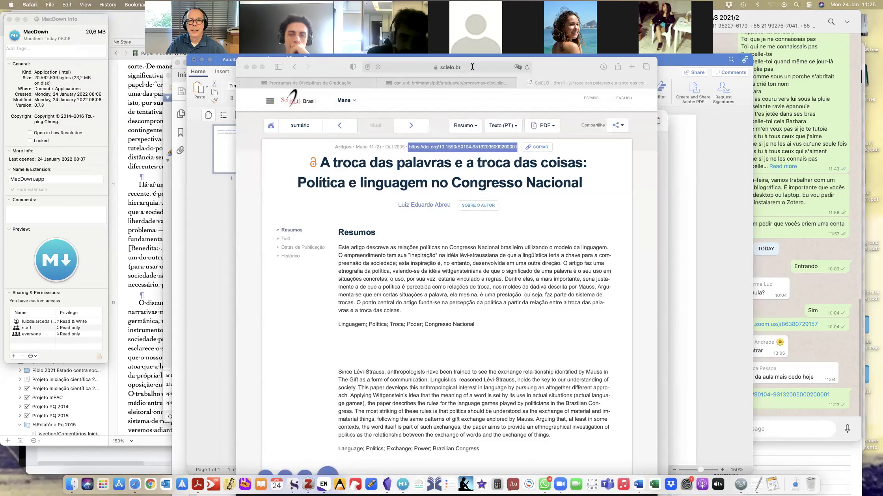
click(627, 154)
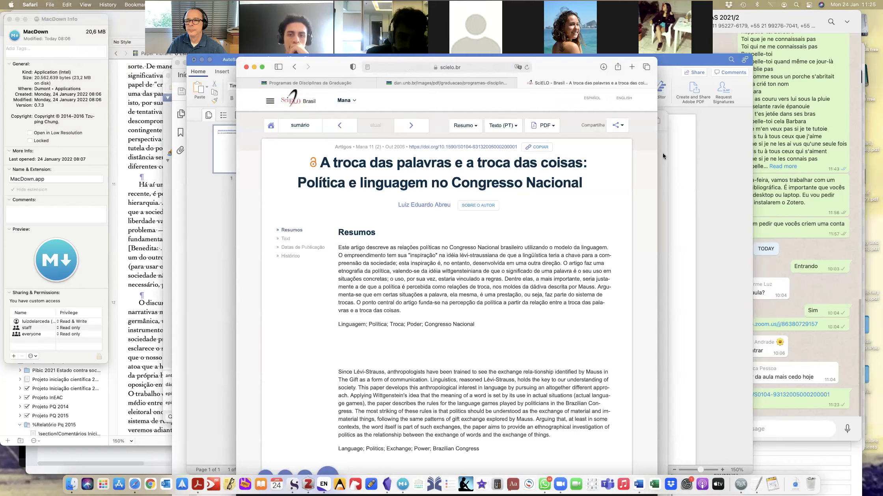
click(663, 153)
drag(558, 120, 548, 70)
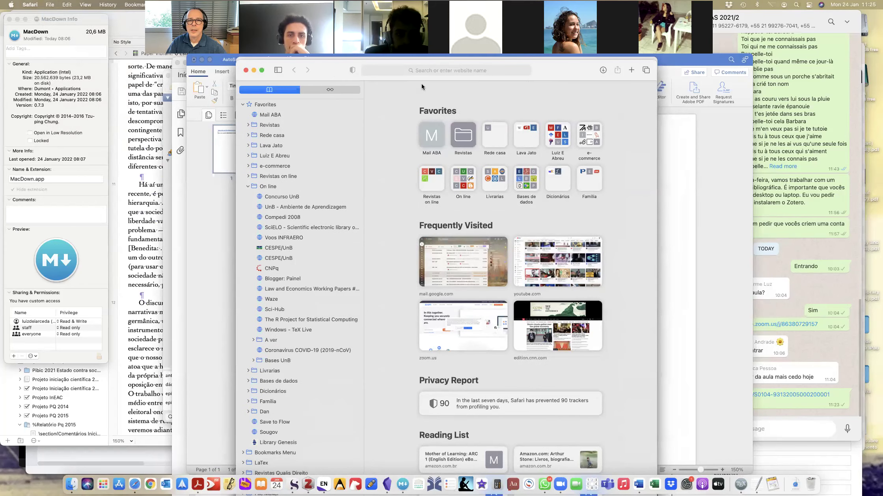
click(422, 70)
key(super+v)
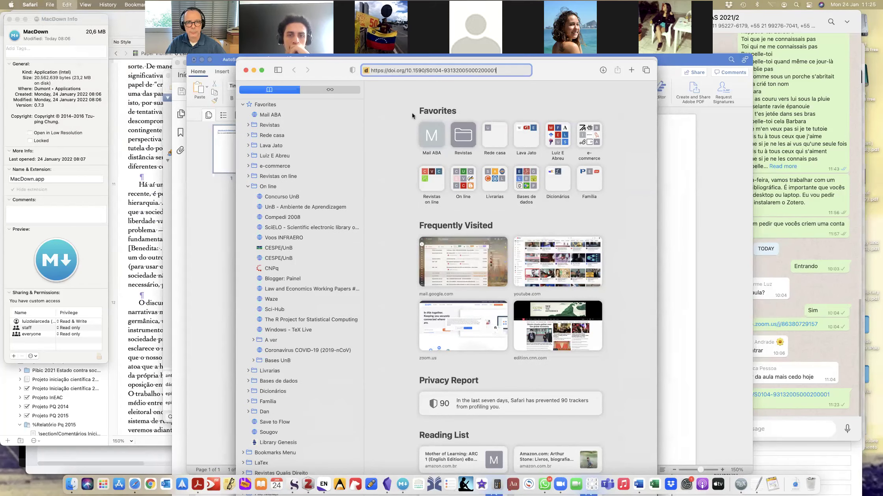
key(Return)
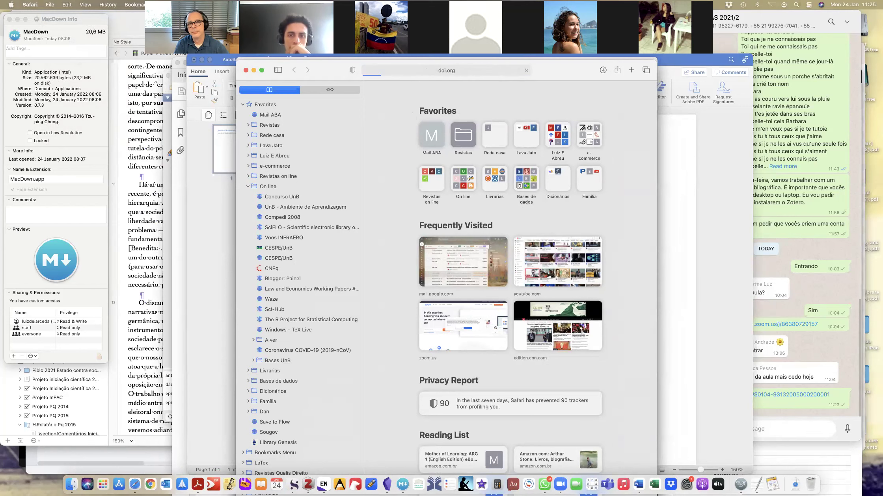
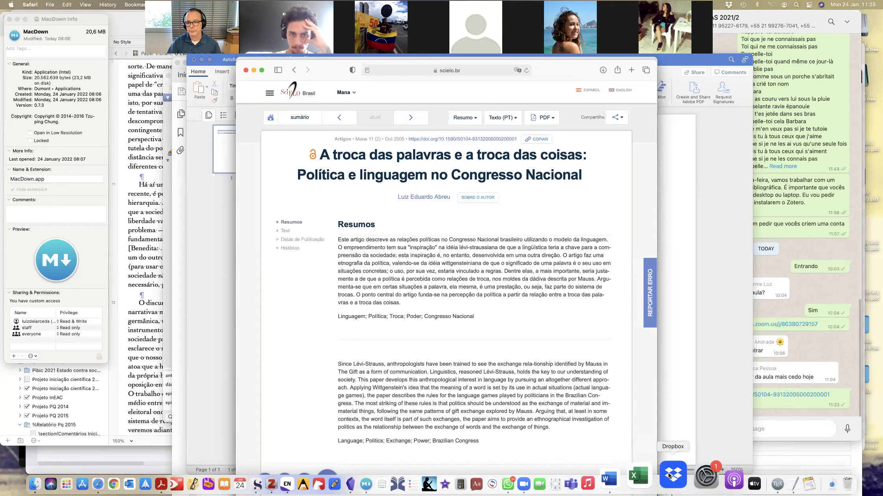
click(610, 478)
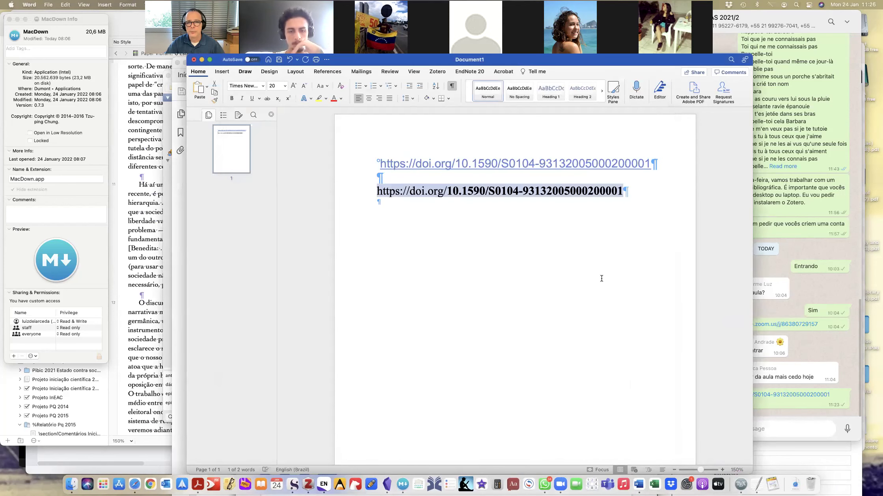
click(442, 209)
drag(447, 192, 632, 193)
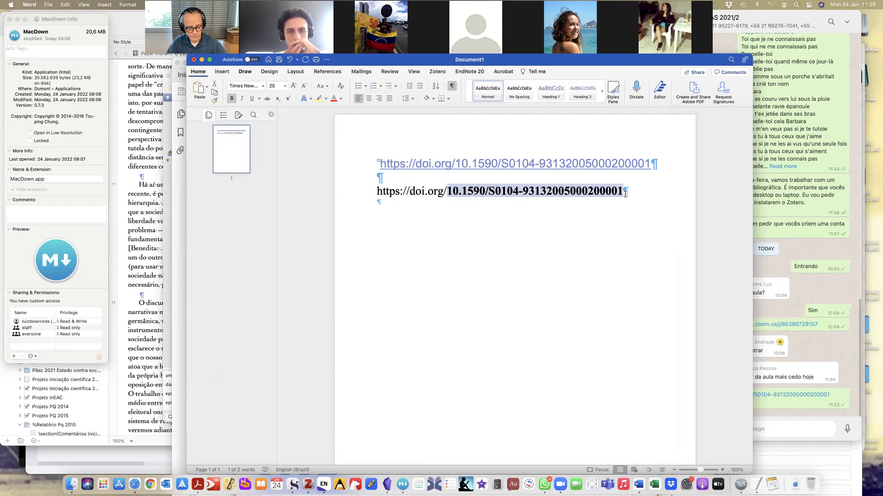
key(super+x)
click(408, 203)
key(Return)
key(Return)
key(super+v)
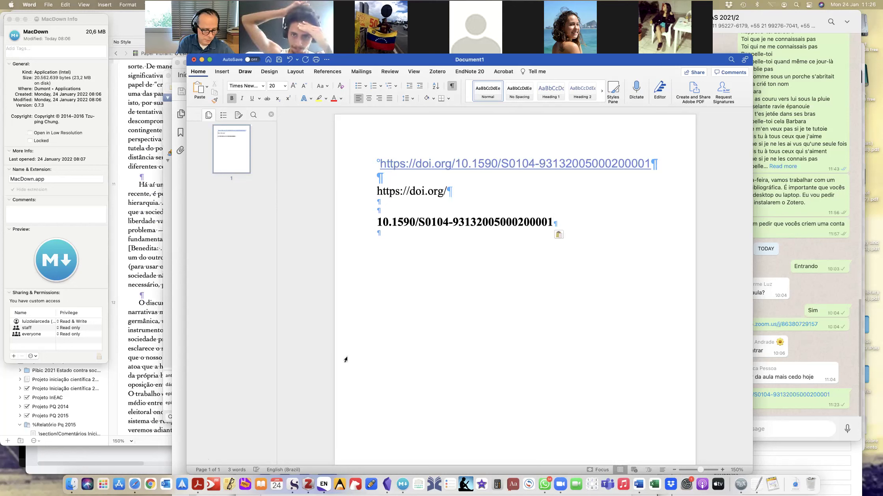
key(super+Tab)
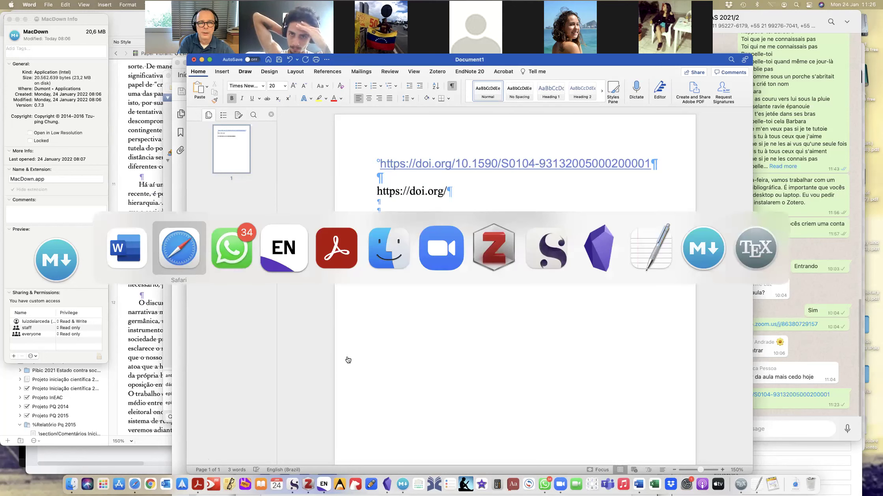
key(super+Tab)
key(super+Tab)
key(super+Tab)
key(super+Tab)
key(super+Tab)
key(super+Tab)
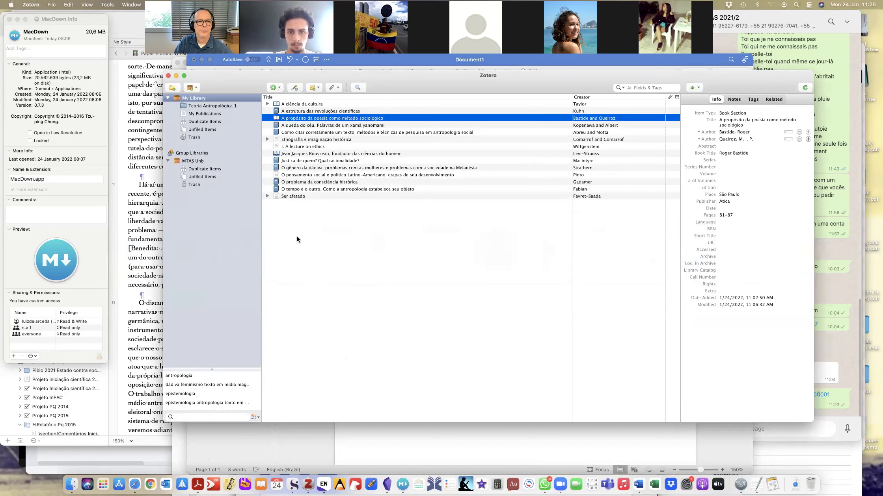
click(275, 87)
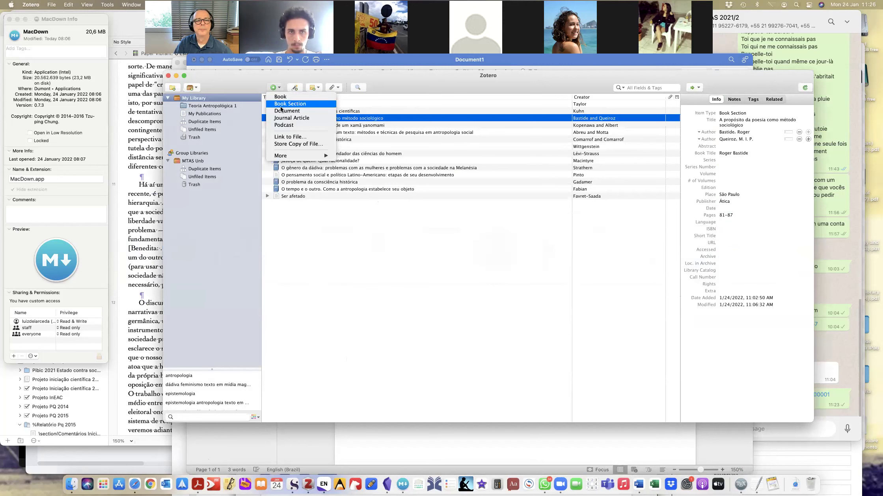
click(292, 118)
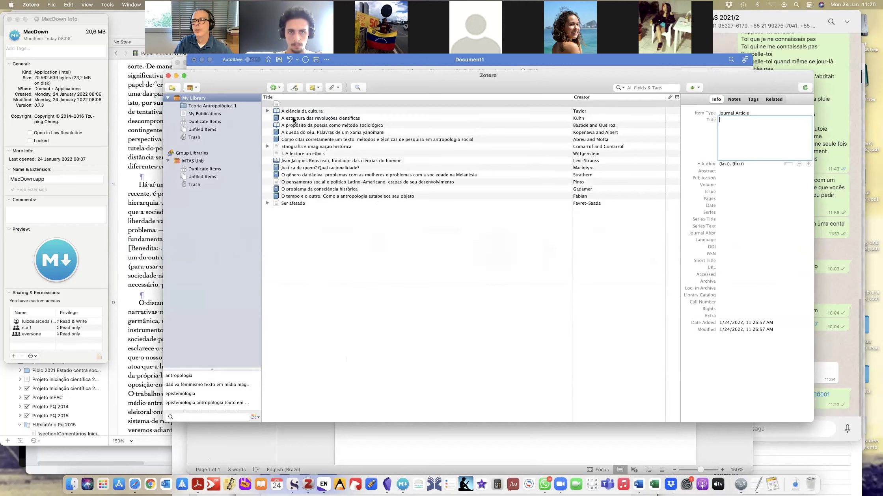
click(727, 246)
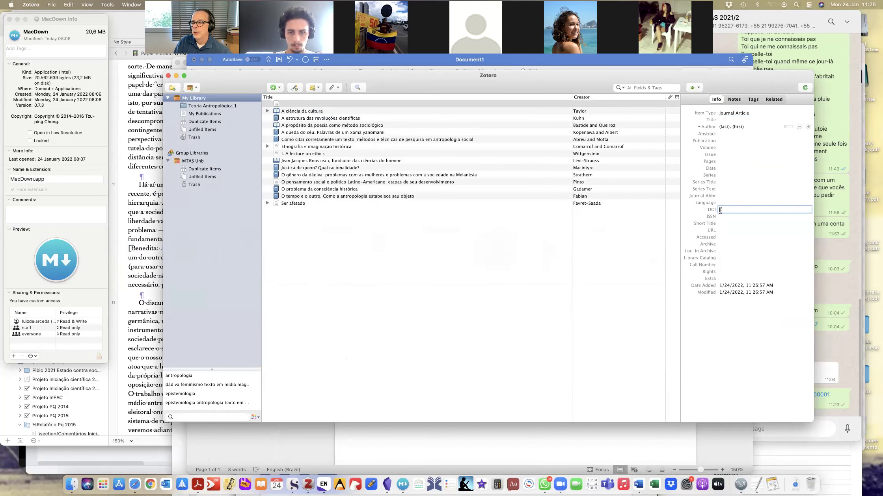
key(super+v)
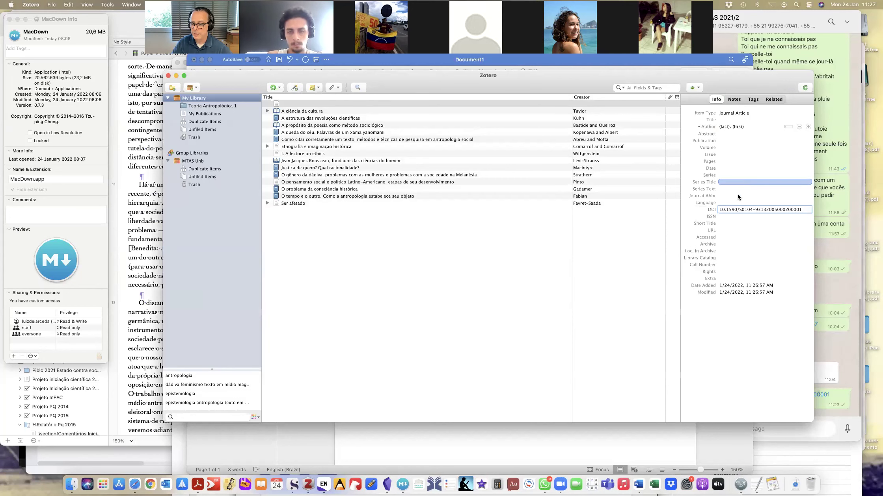
Switch to EndNote, bring the whole reference pane into view and examine the DOI of "A troca das palavras" in its summary and edit form
click(716, 429)
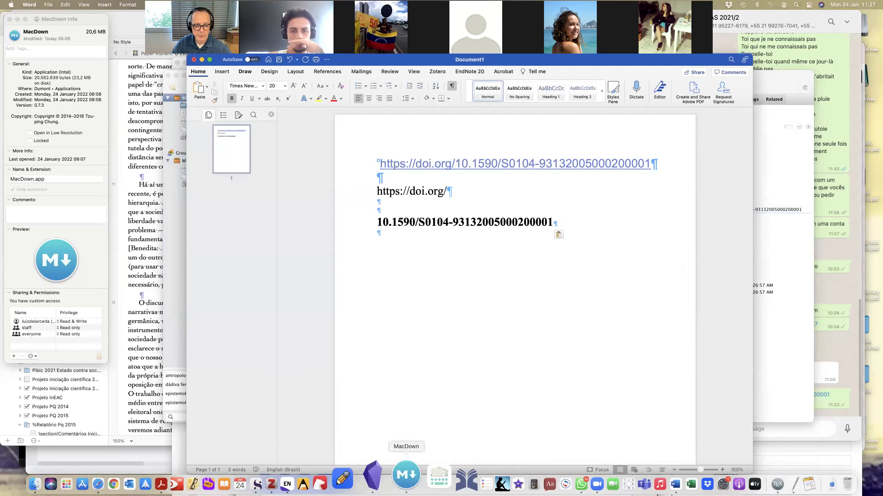
click(330, 481)
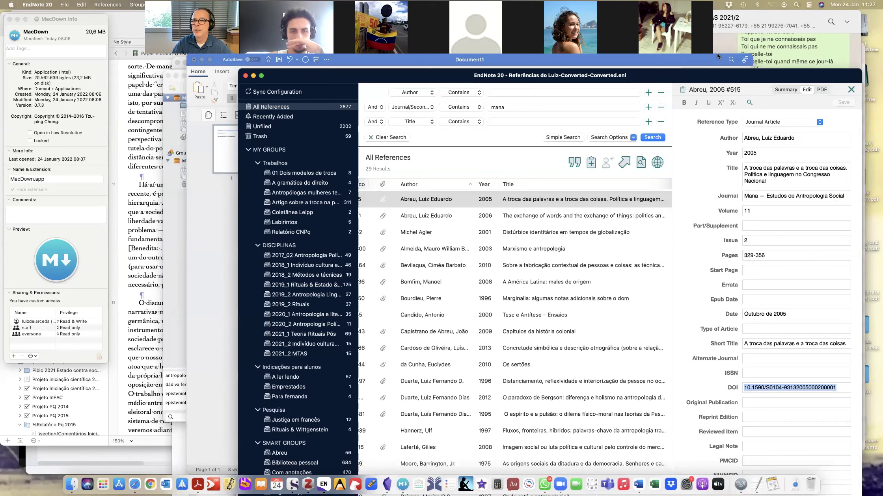
drag(816, 71, 783, 15)
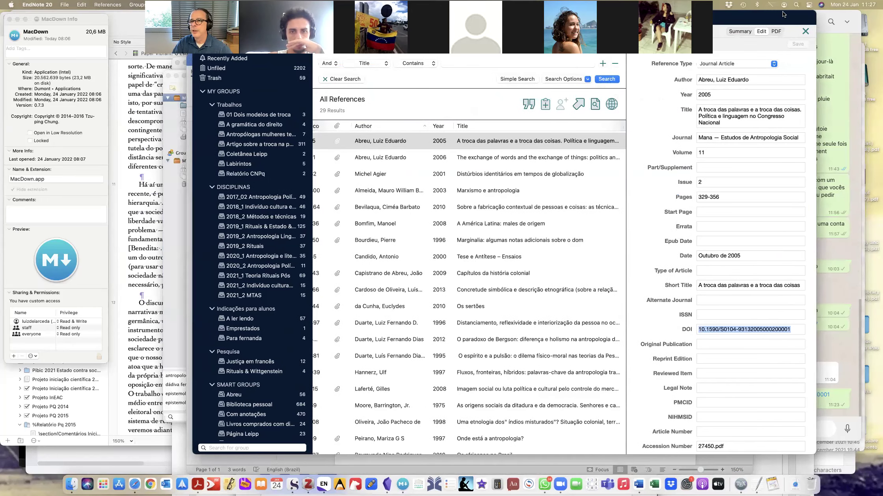
click(737, 32)
drag(743, 430, 742, 281)
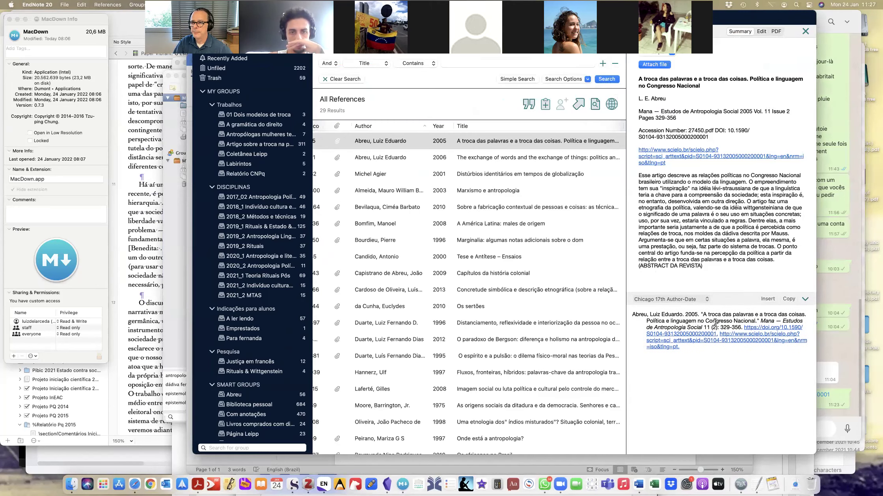
click(762, 31)
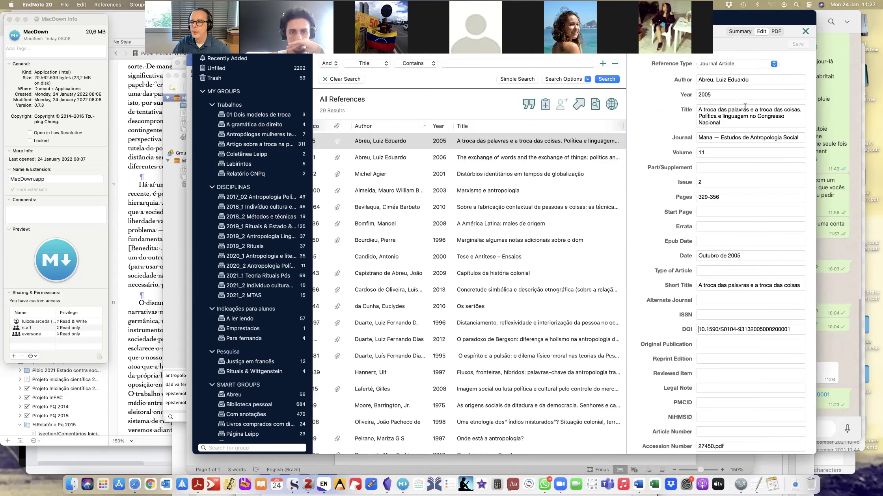
scroll(752, 201, down, 3)
drag(791, 281, 690, 284)
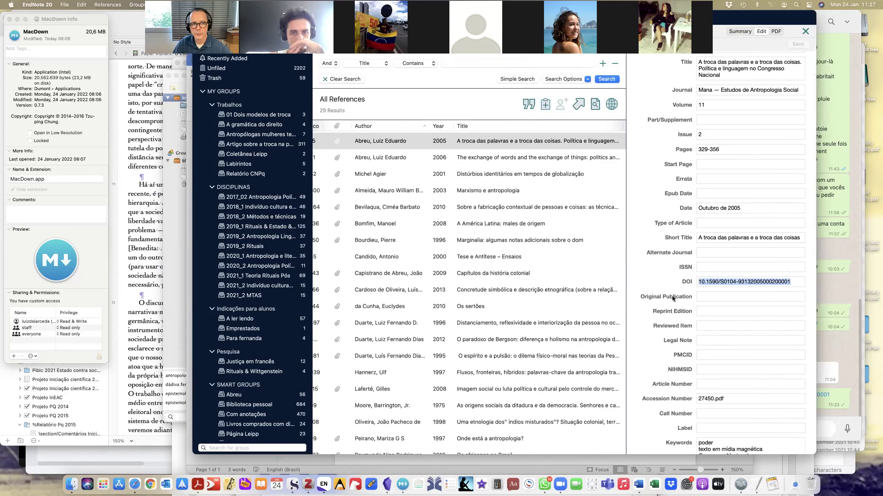
Preview the article's citation in the ABNT (Author-Date) Upercase style and in APA 6th, and return to the Word document
click(740, 31)
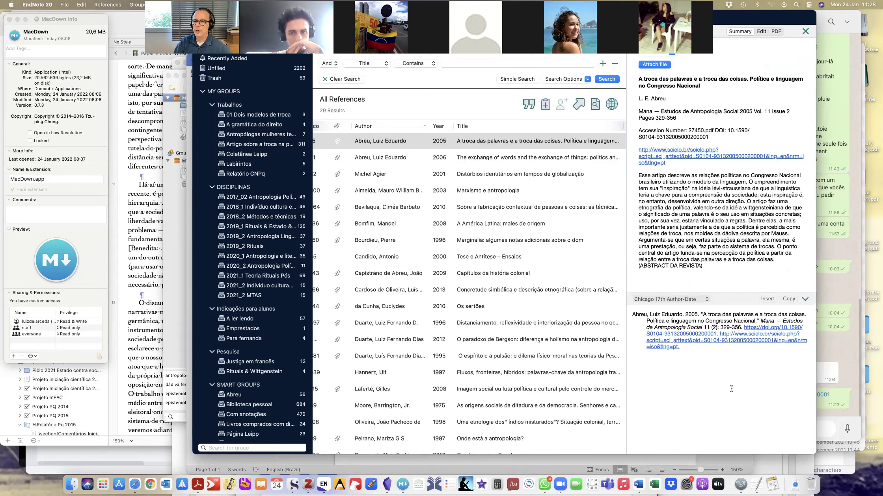
click(671, 300)
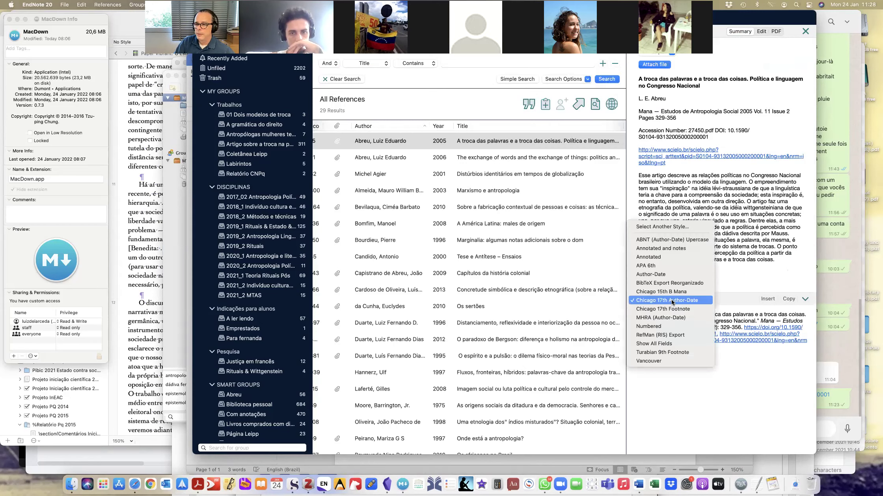
click(674, 240)
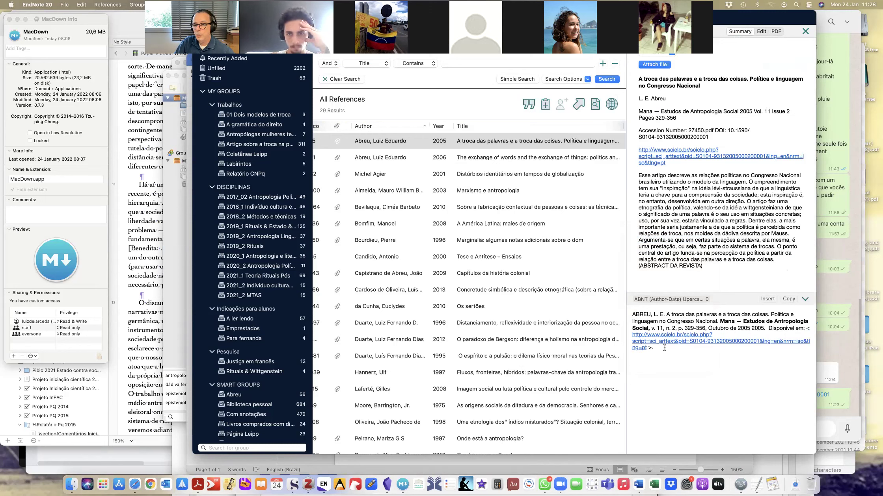
click(700, 300)
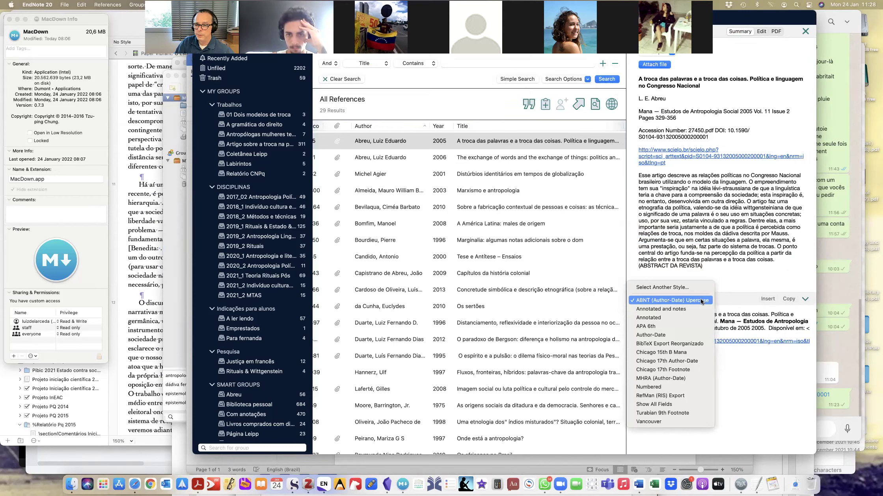
click(690, 327)
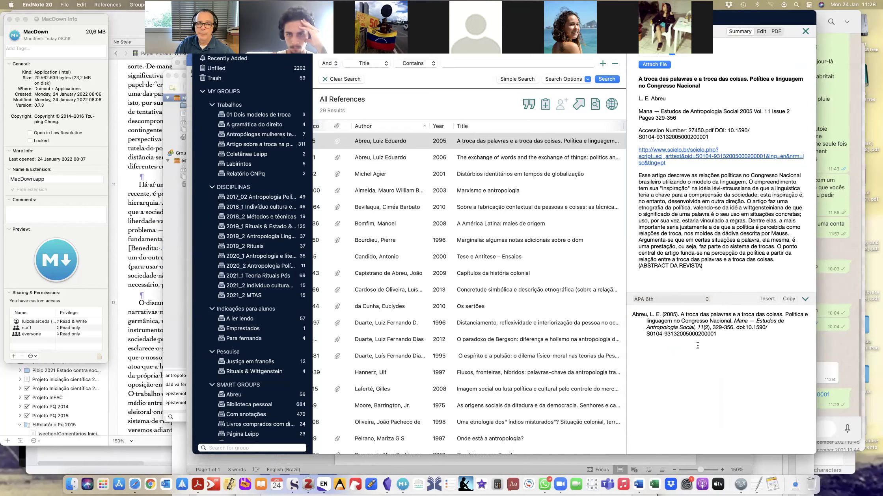
click(301, 464)
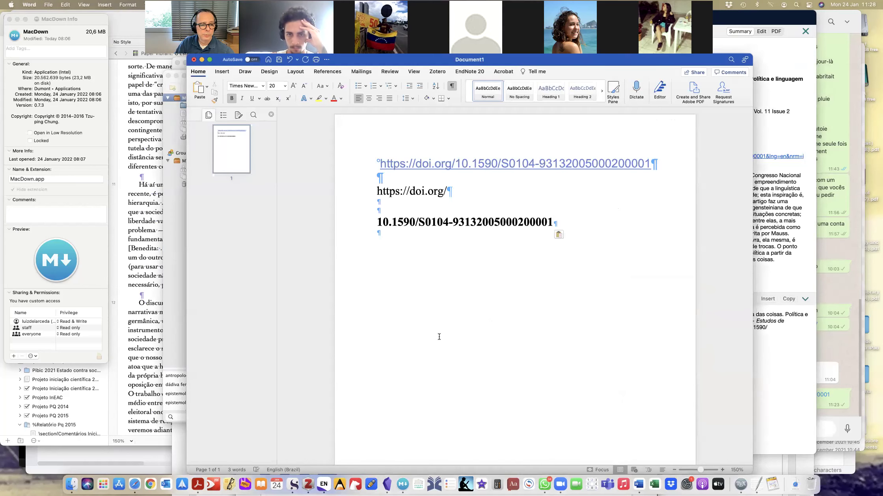